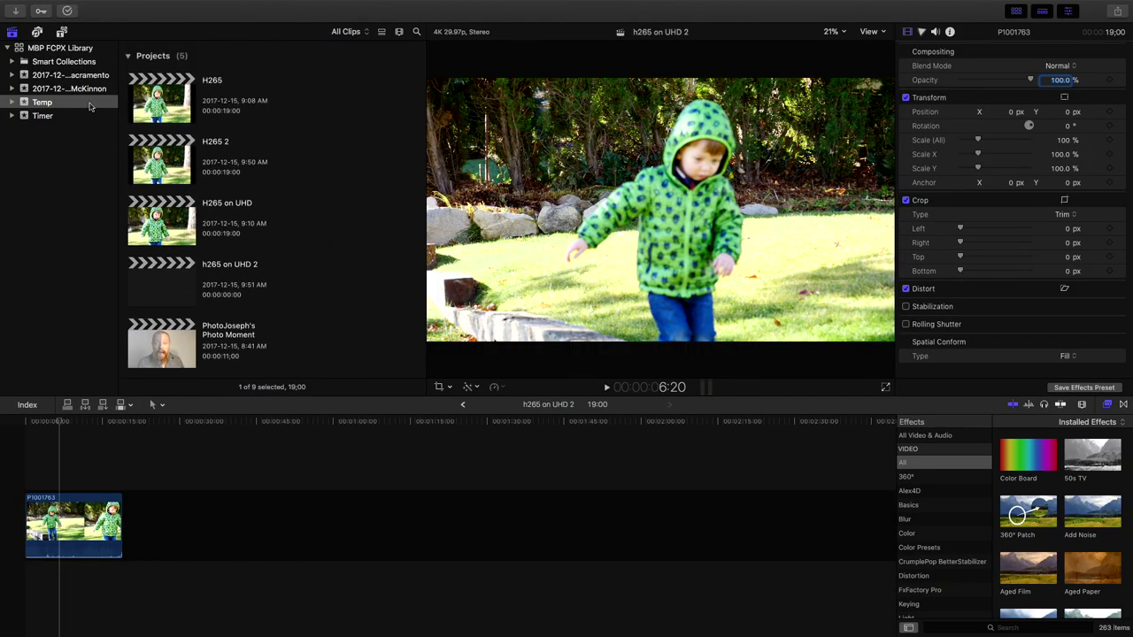
Open the NYC IND project from the 2017-12-08 NYC, IND, Sacramento event.
click(48, 76)
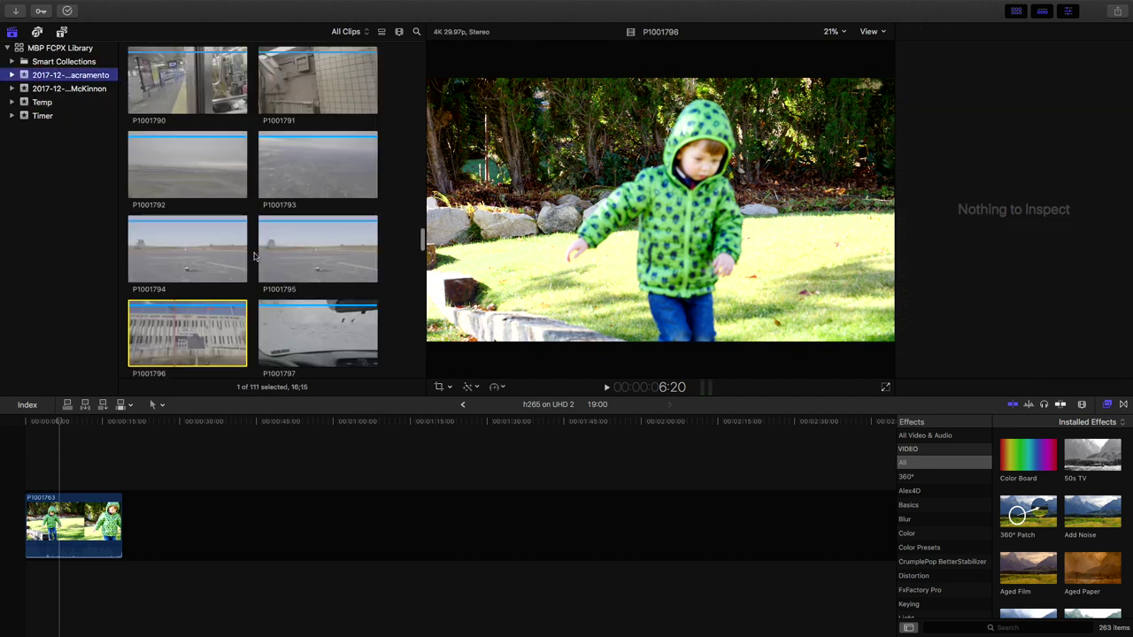
scroll(253, 259, up, 15)
scroll(252, 221, down, 2)
scroll(239, 195, up, 2)
double_click(160, 95)
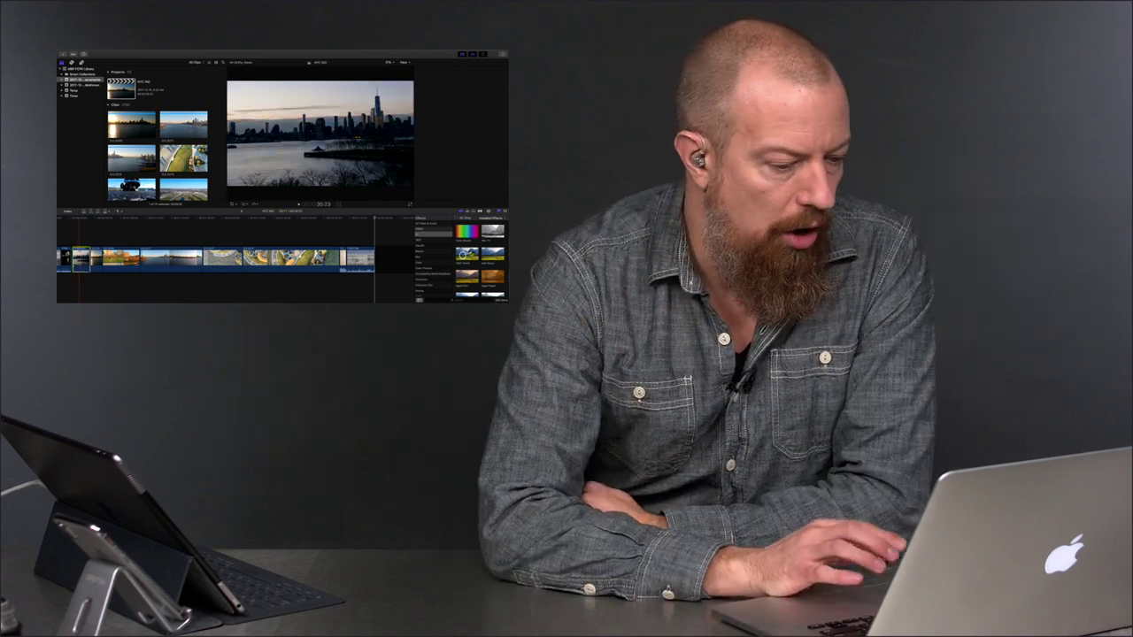
Find and select clip P1001796 at the end of the NYC IND timeline.
key(c)
key(super+equal)
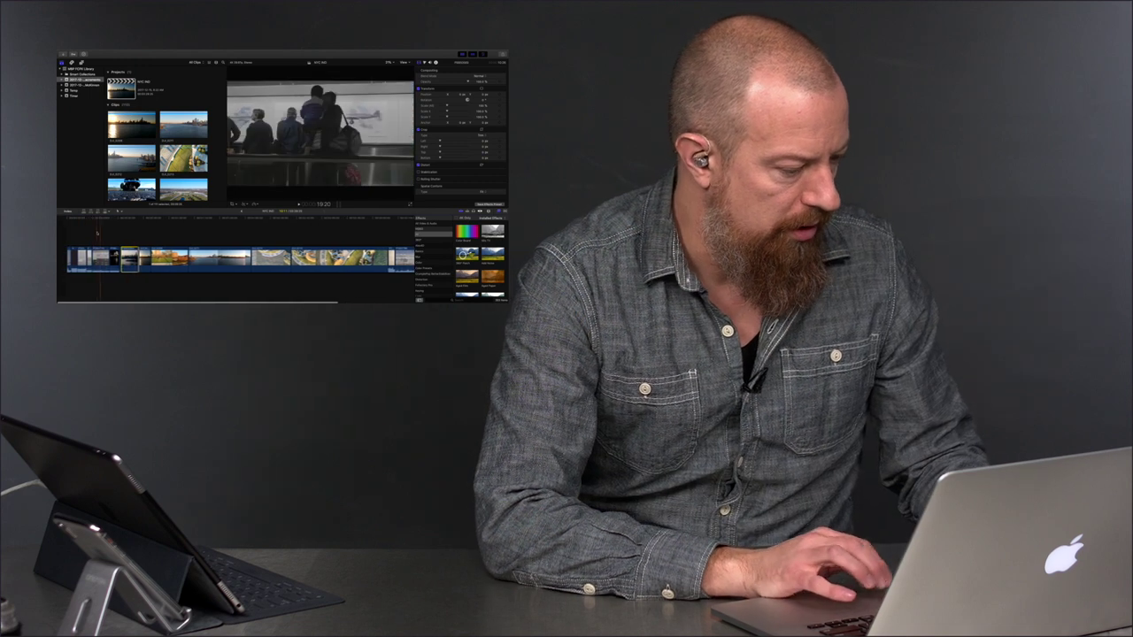
click(82, 228)
key(c)
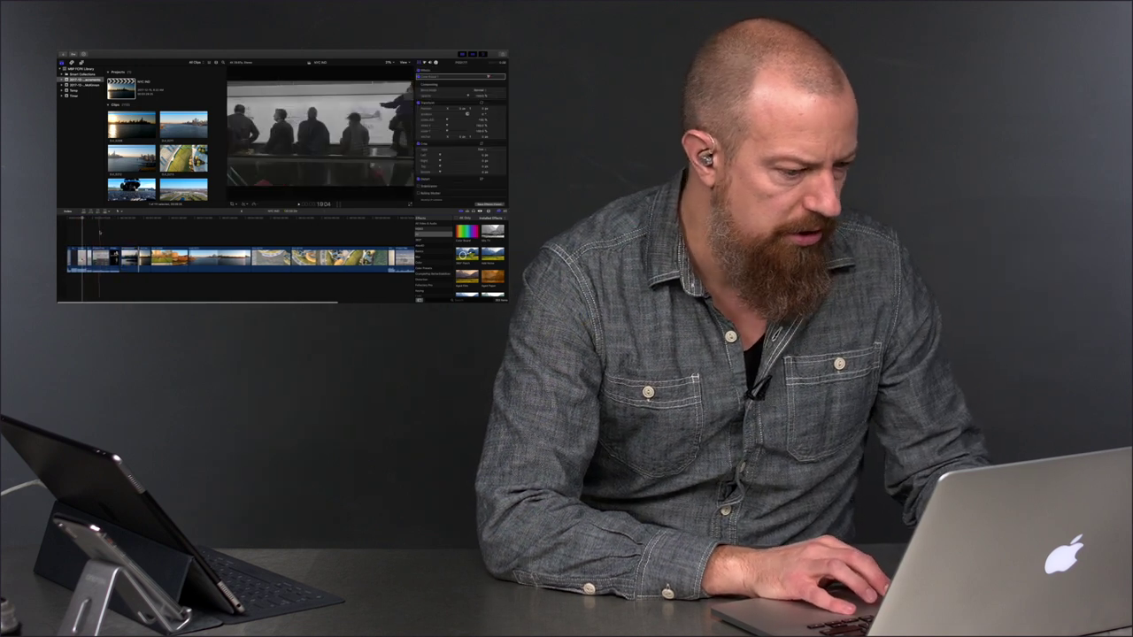
key(shift+z)
key(Down)
key(Down)
key(Down)
key(c)
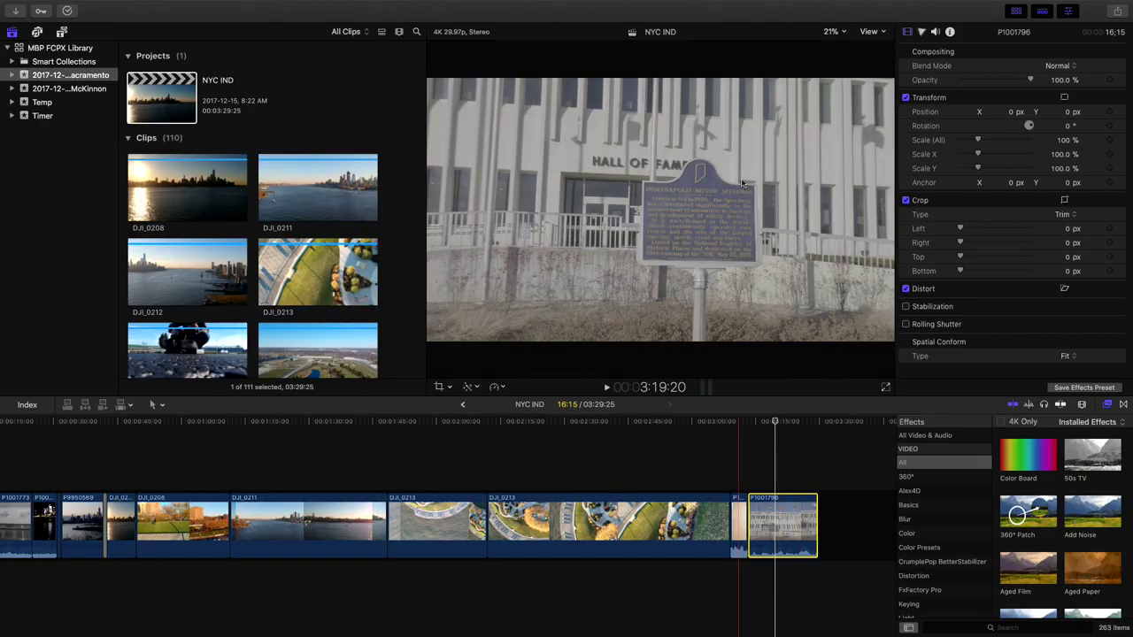
Hide the browser to enlarge the viewer and play part of clip P1001796.
click(1016, 11)
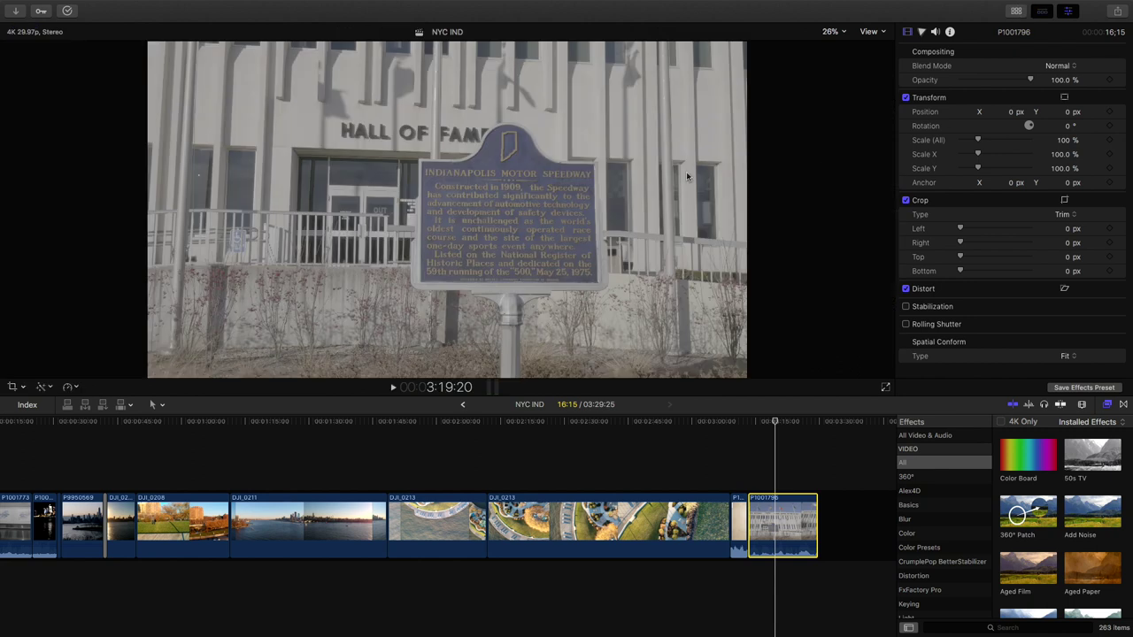
click(772, 454)
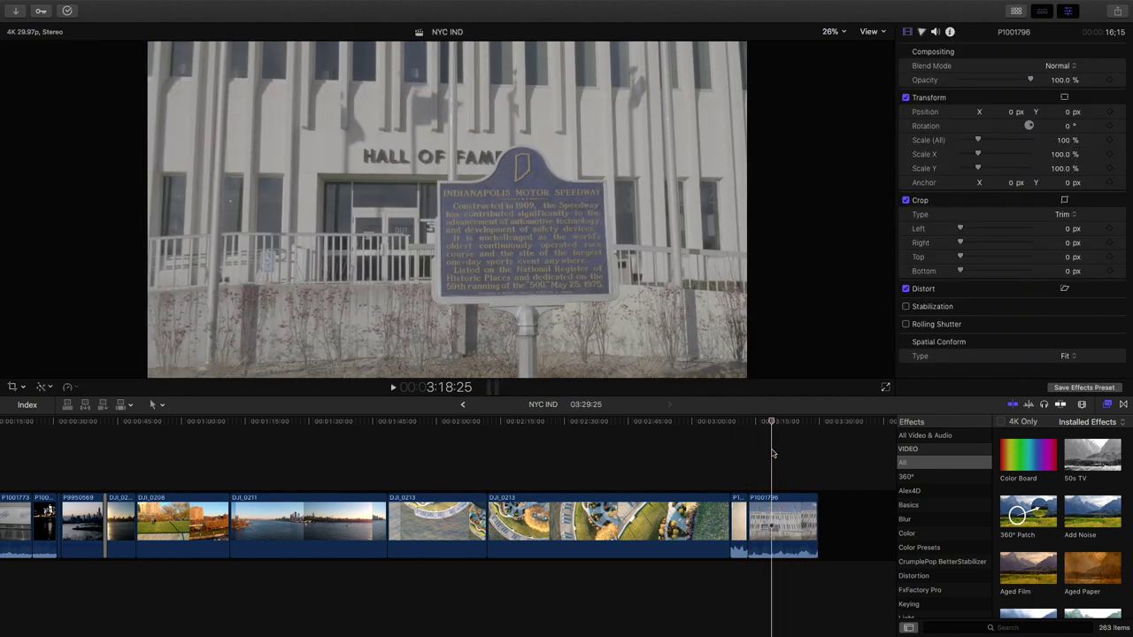
key(space)
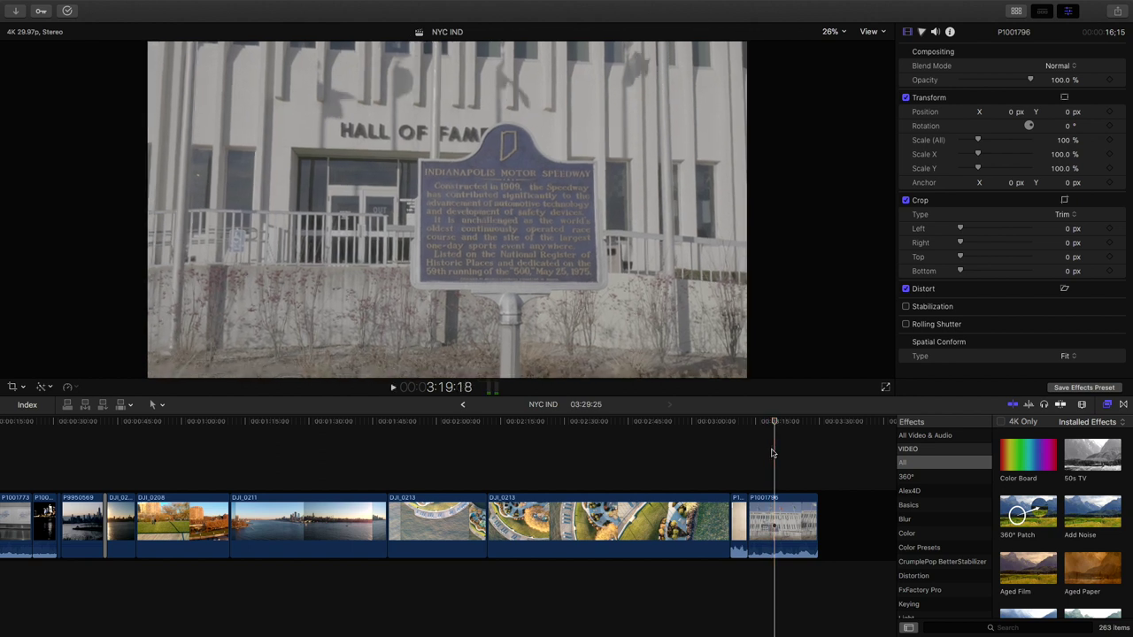
key(space)
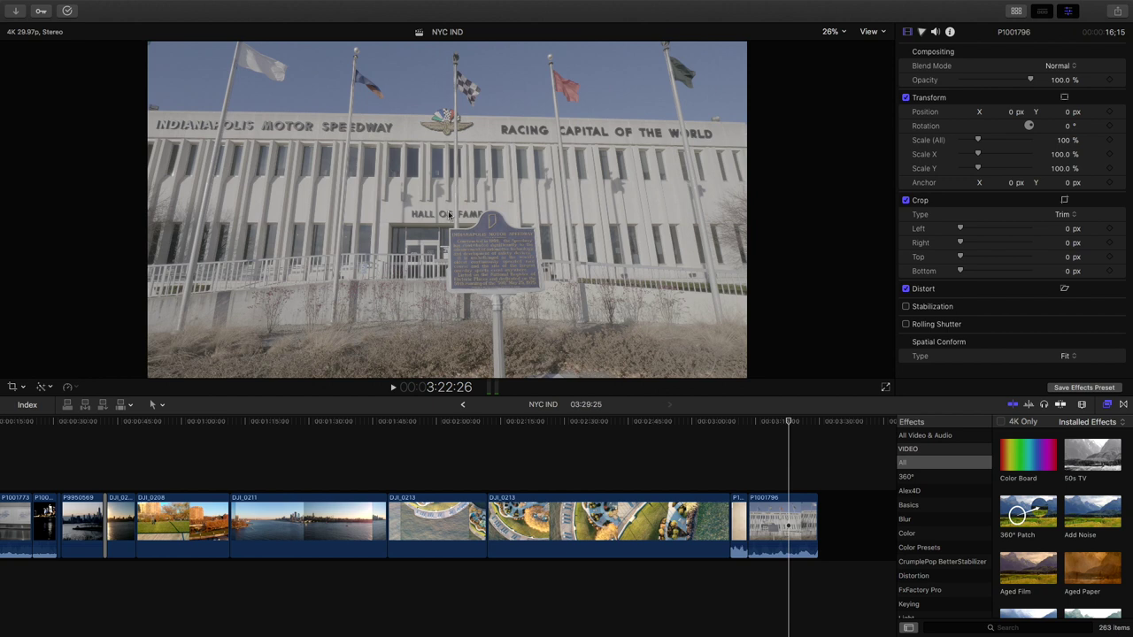
Show the video scopes and place the waveform's horizontal guide at 58.
key(super+7)
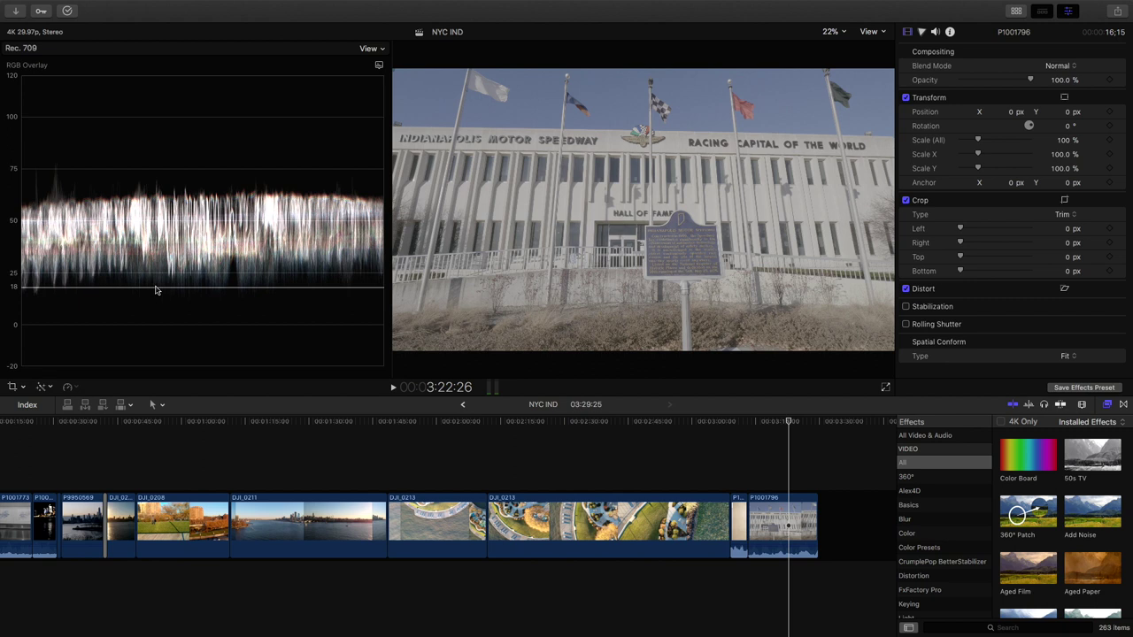
drag(142, 293, 155, 214)
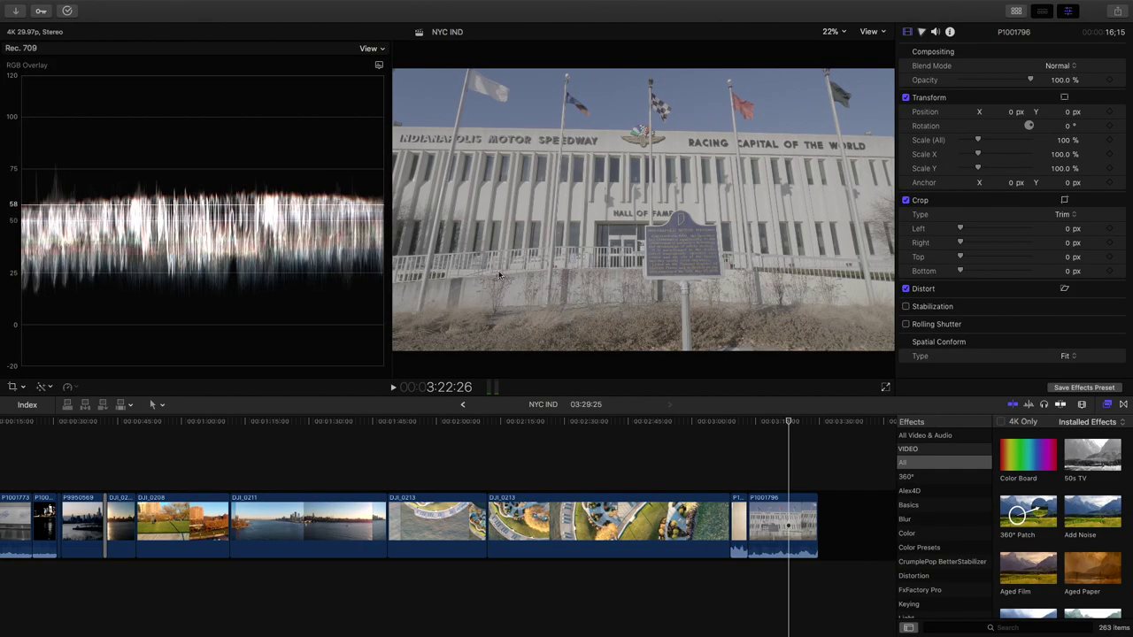
Display the metadata of clip P1001796 in the inspector.
click(776, 537)
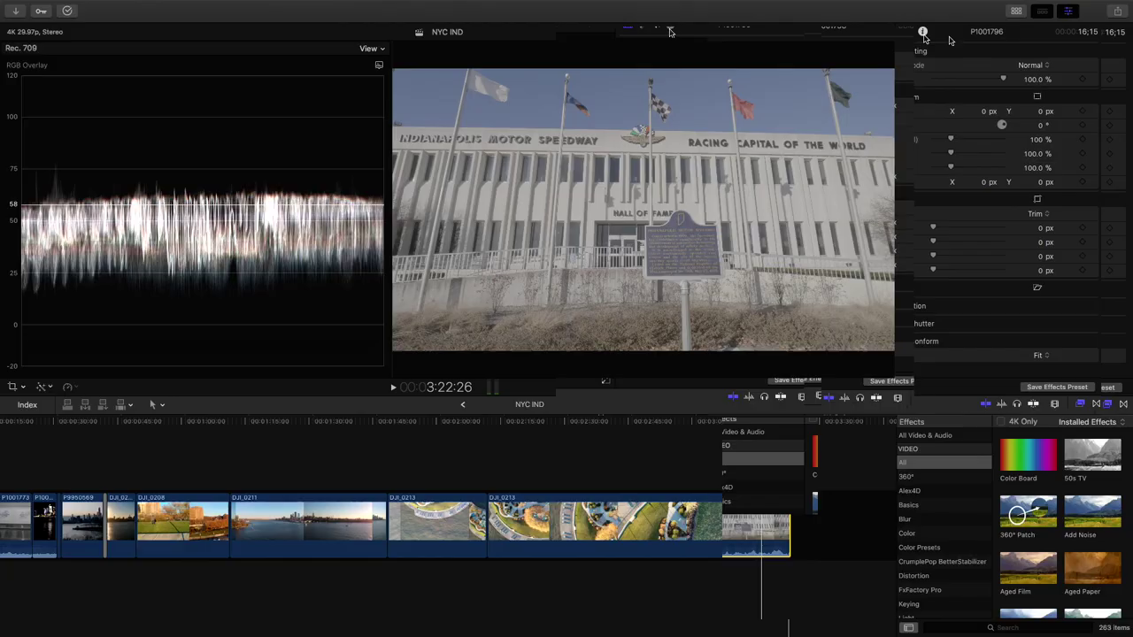
click(945, 22)
scroll(943, 177, up, 5)
scroll(921, 283, down, 8)
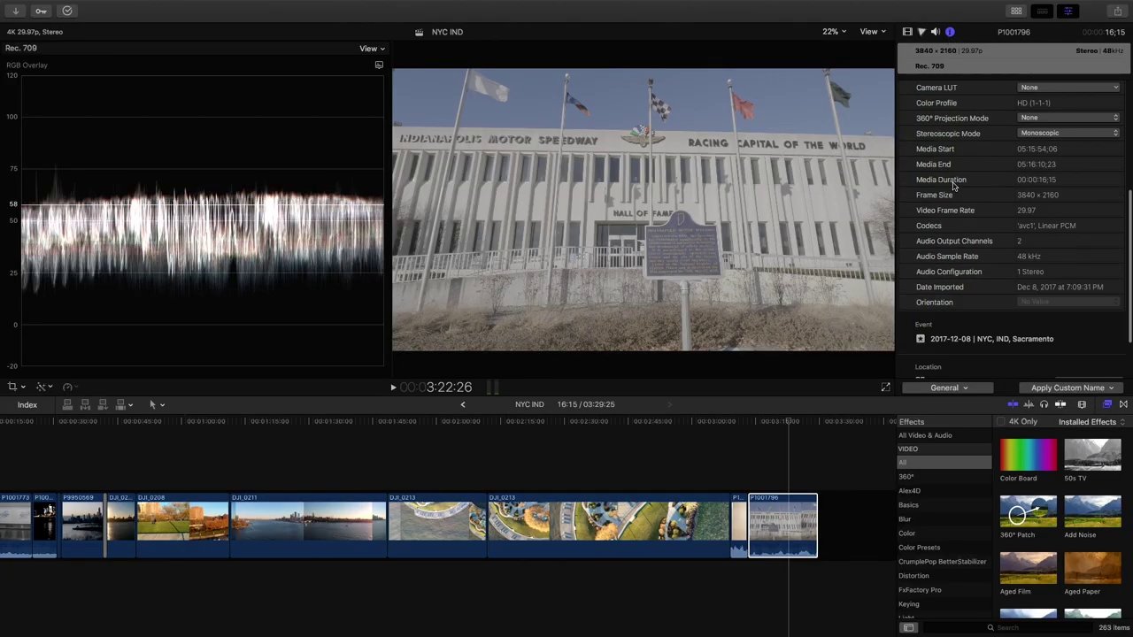
click(945, 387)
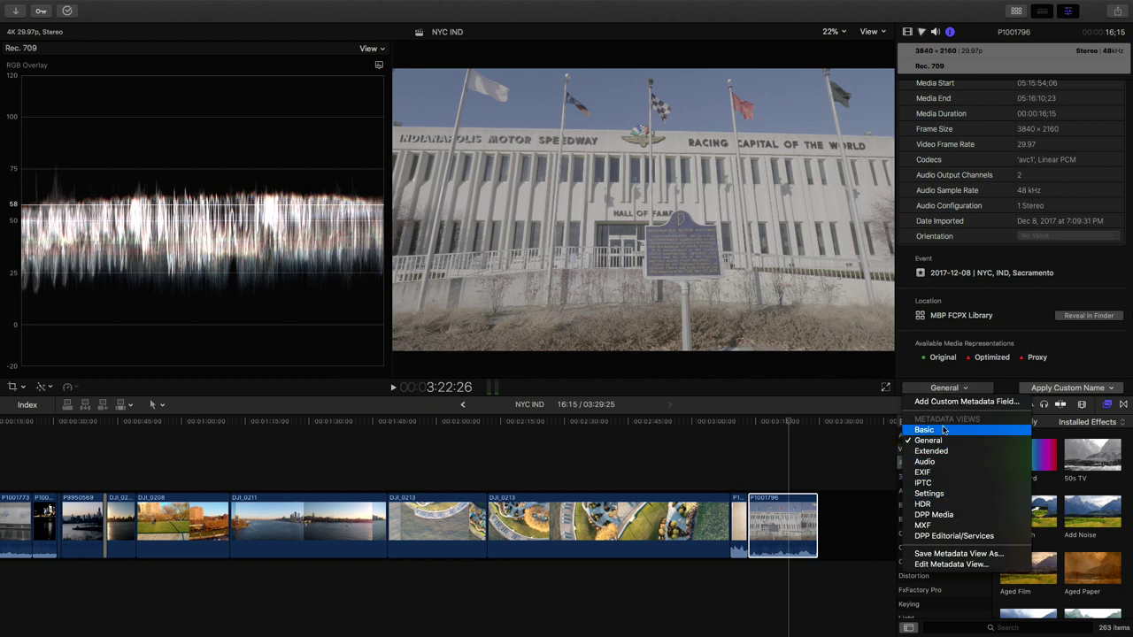
click(944, 430)
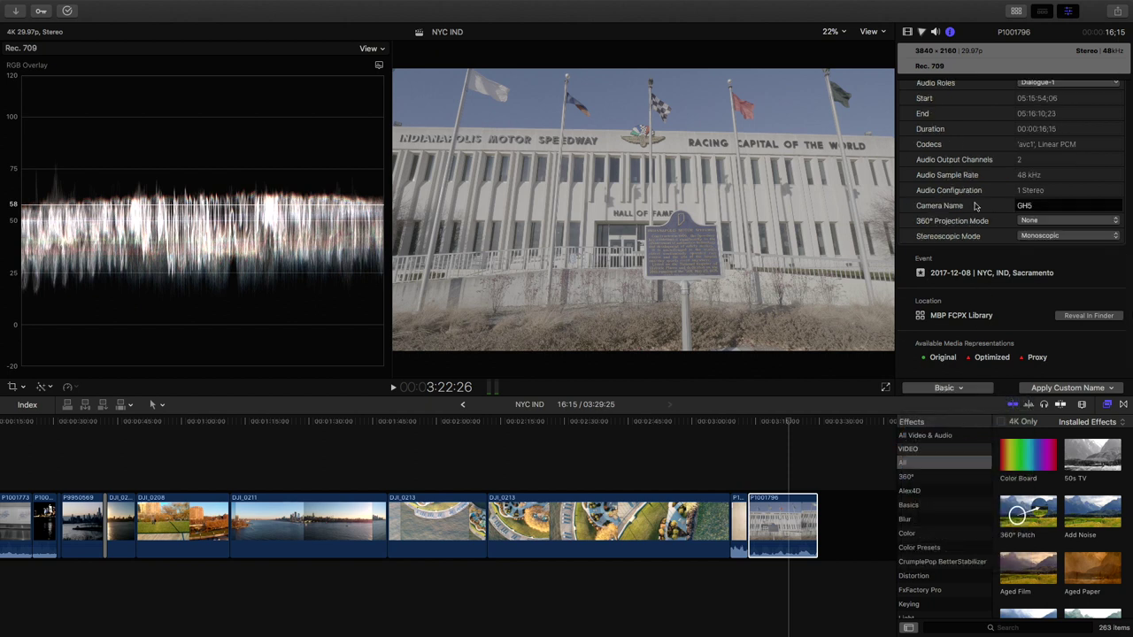
scroll(977, 206, up, 4)
click(945, 388)
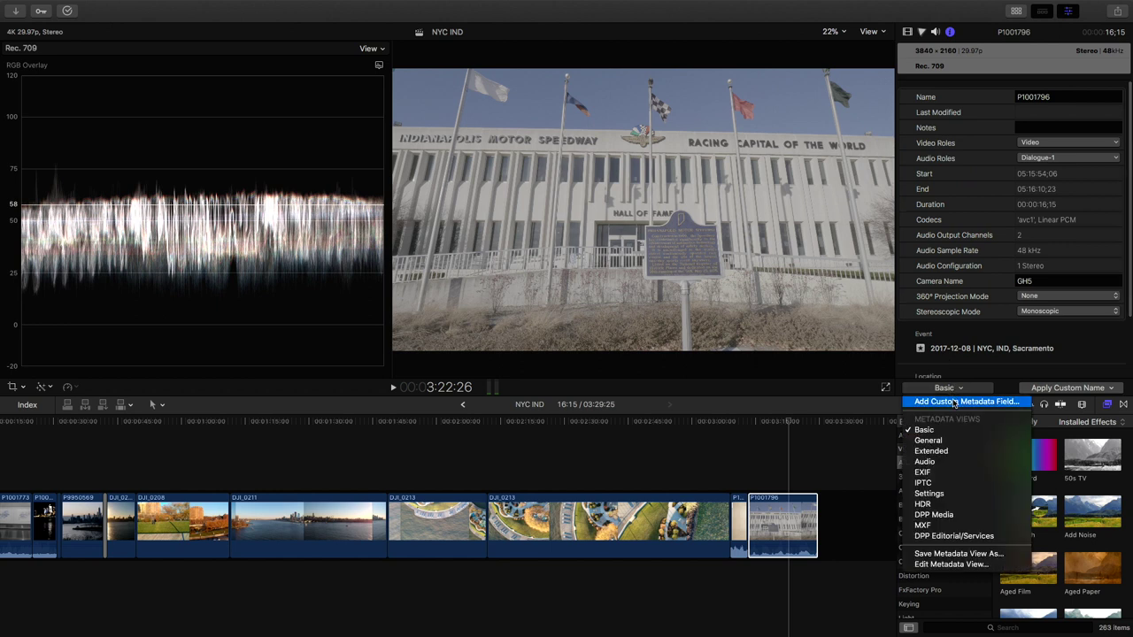
click(946, 443)
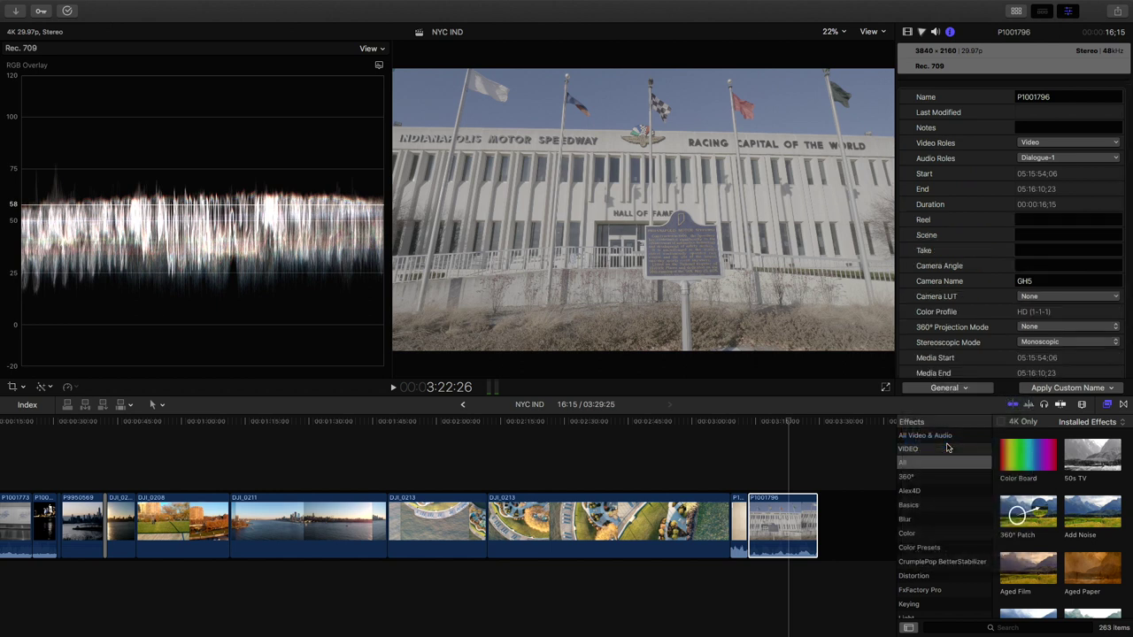
Set the Camera LUT of clip P1001796 to Panasonic V-Log.
scroll(974, 253, down, 5)
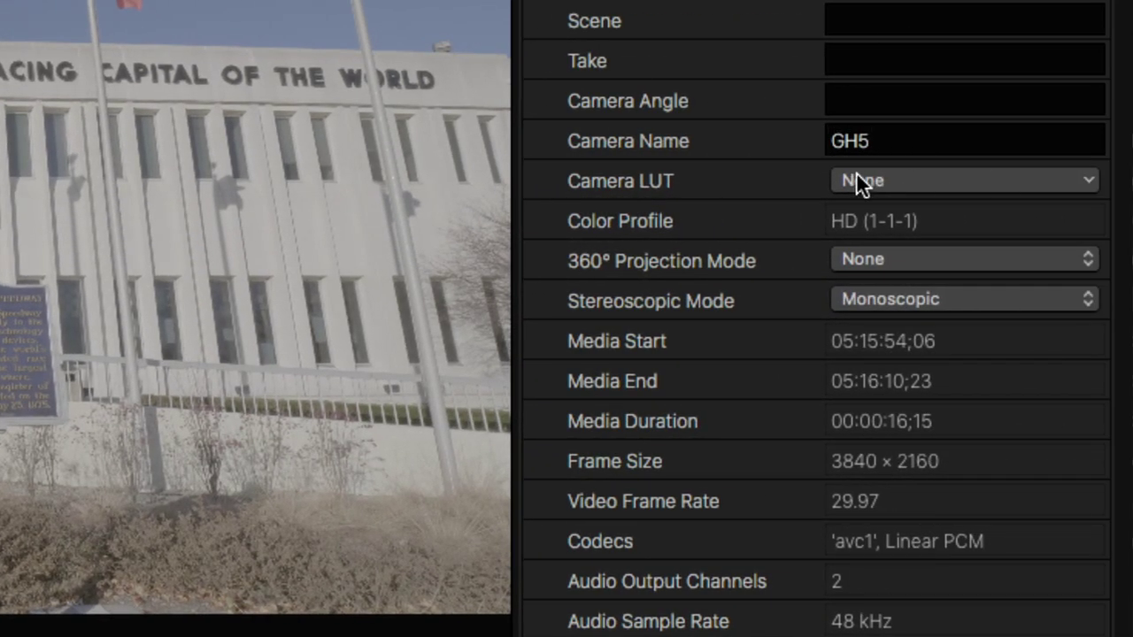
click(915, 180)
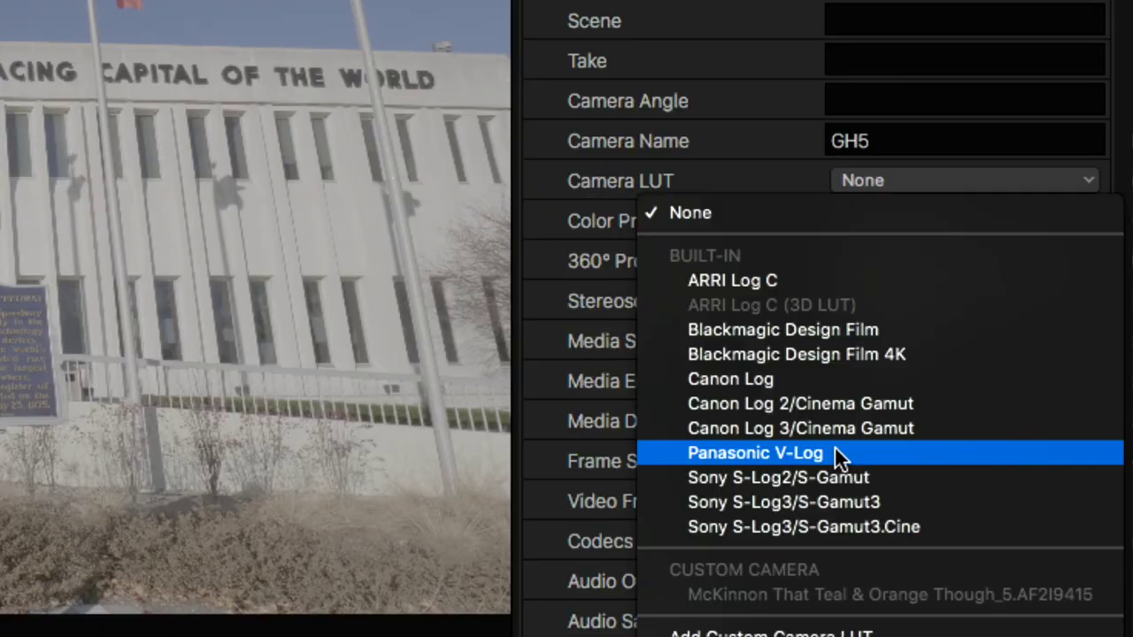
click(835, 448)
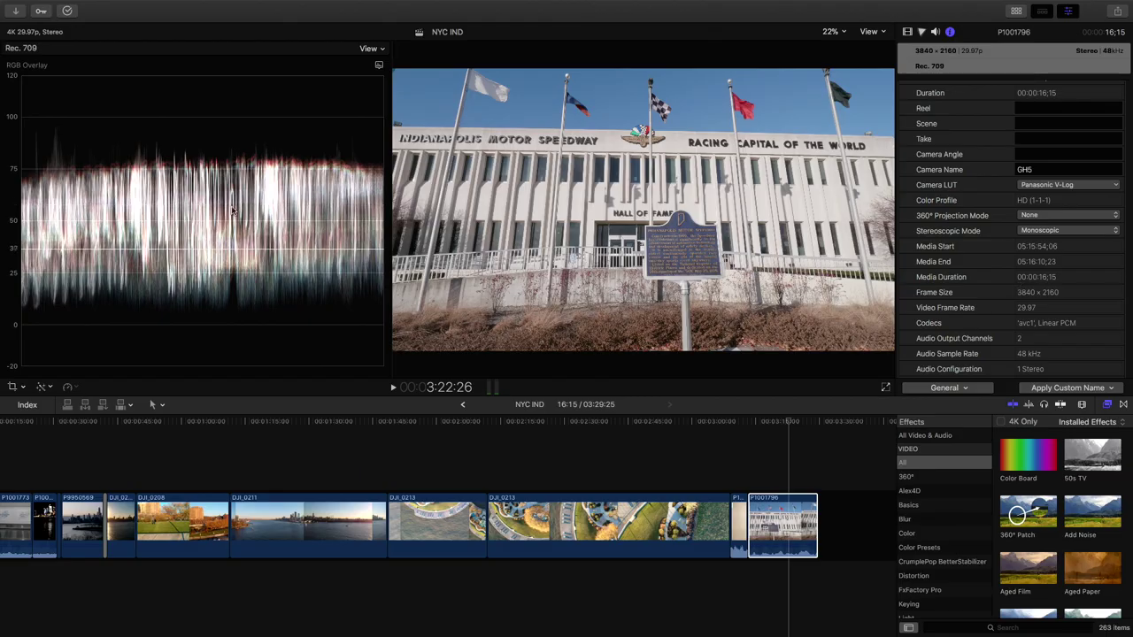
Compare the clip without its conversion by setting the Camera LUT to None and back to Panasonic V-Log.
click(1054, 191)
click(990, 201)
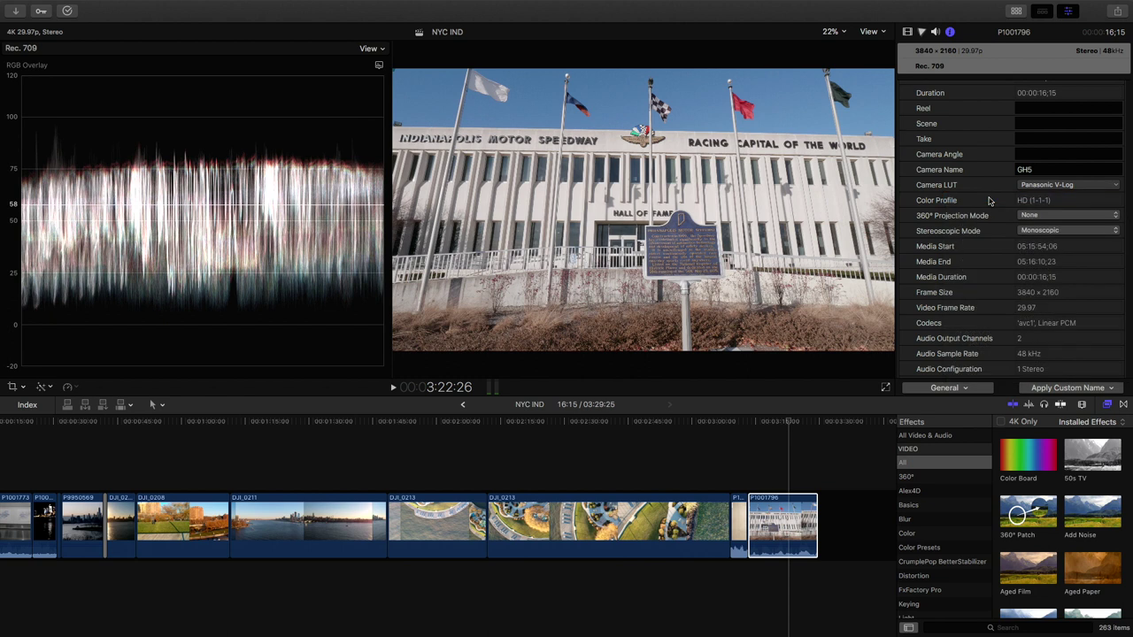
click(1045, 188)
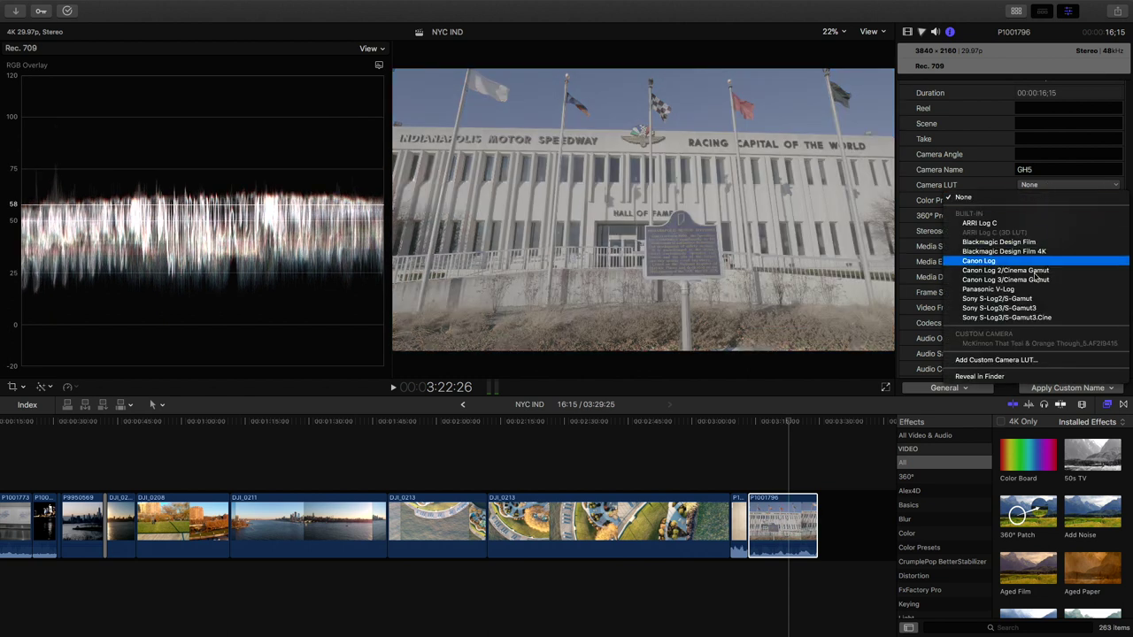
click(1030, 291)
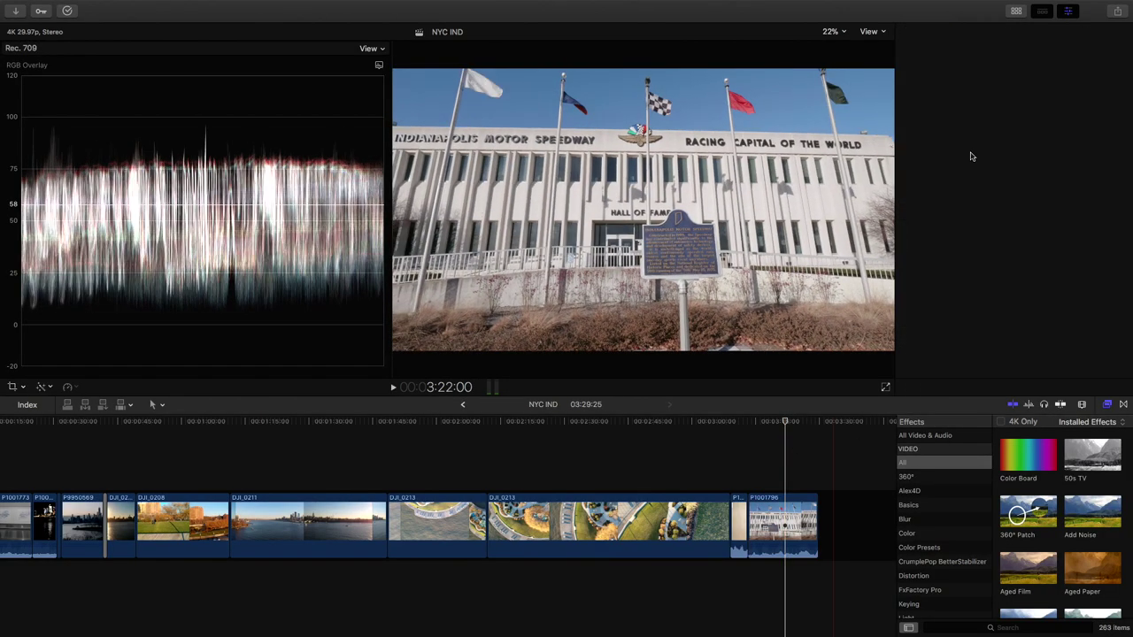
Search the video effects for "lut" and apply the Custom LUT effect to clip P1001796.
click(908, 32)
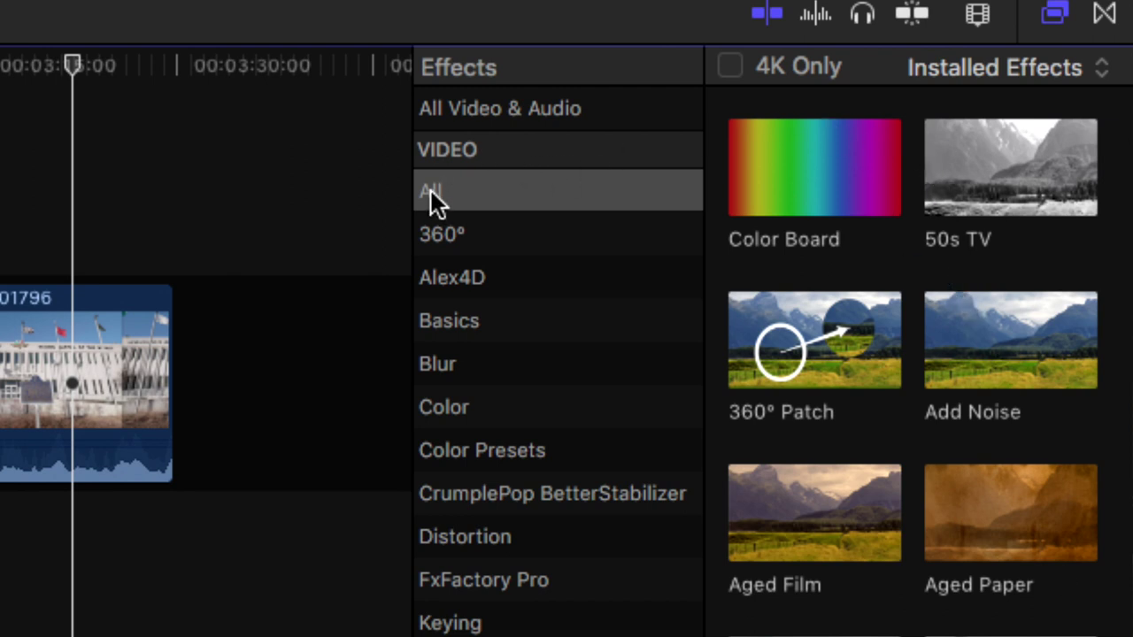
scroll(776, 298, down, 20)
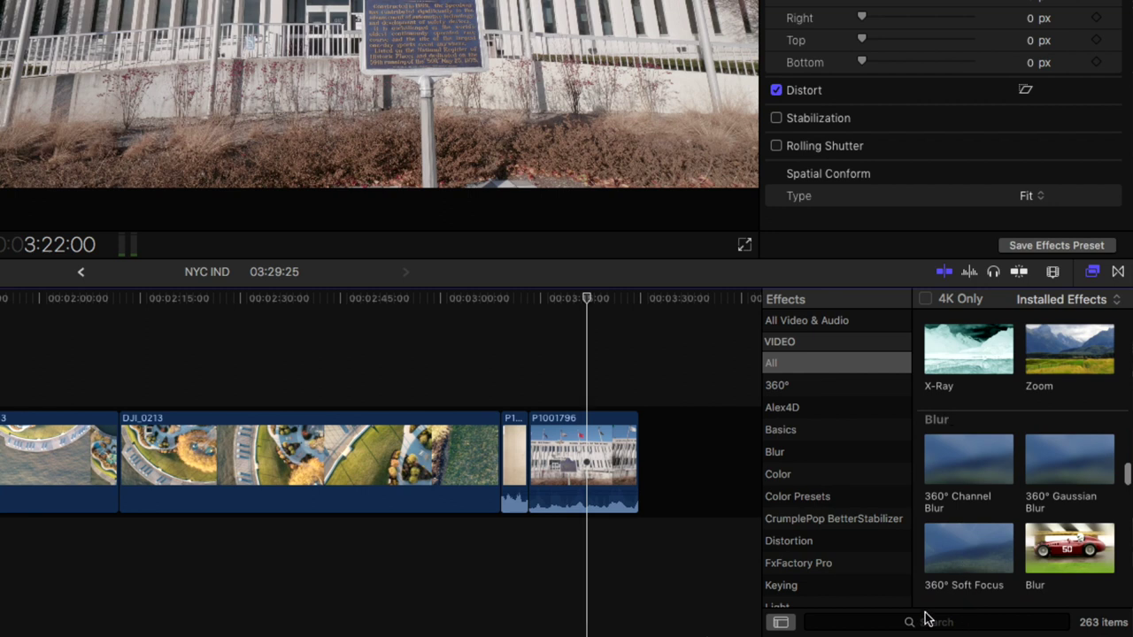
click(854, 617)
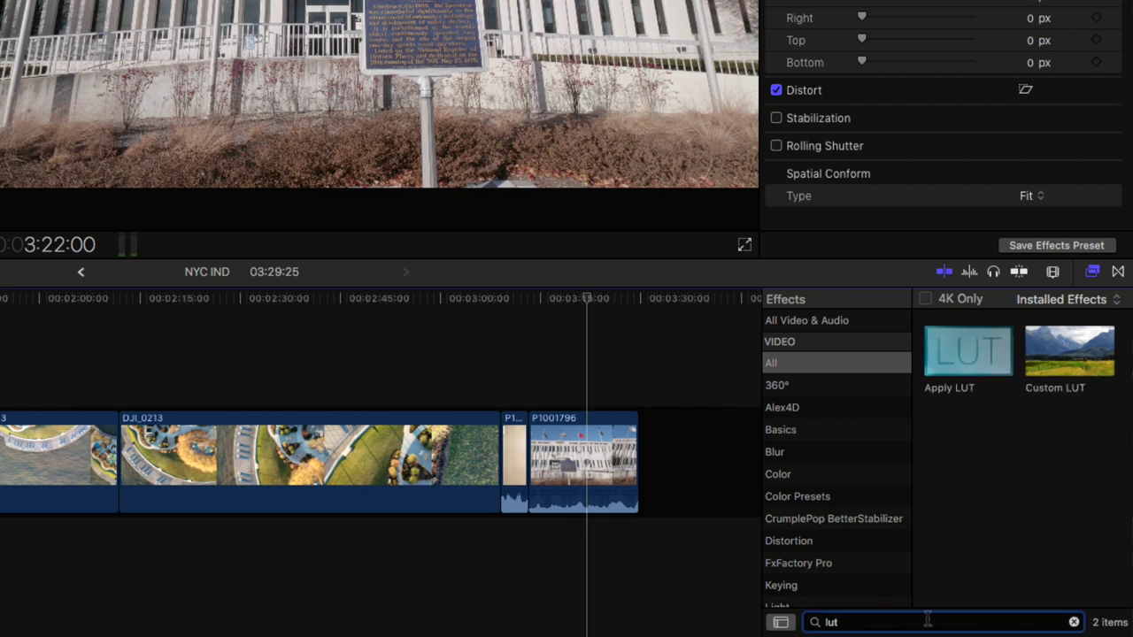
click(1075, 373)
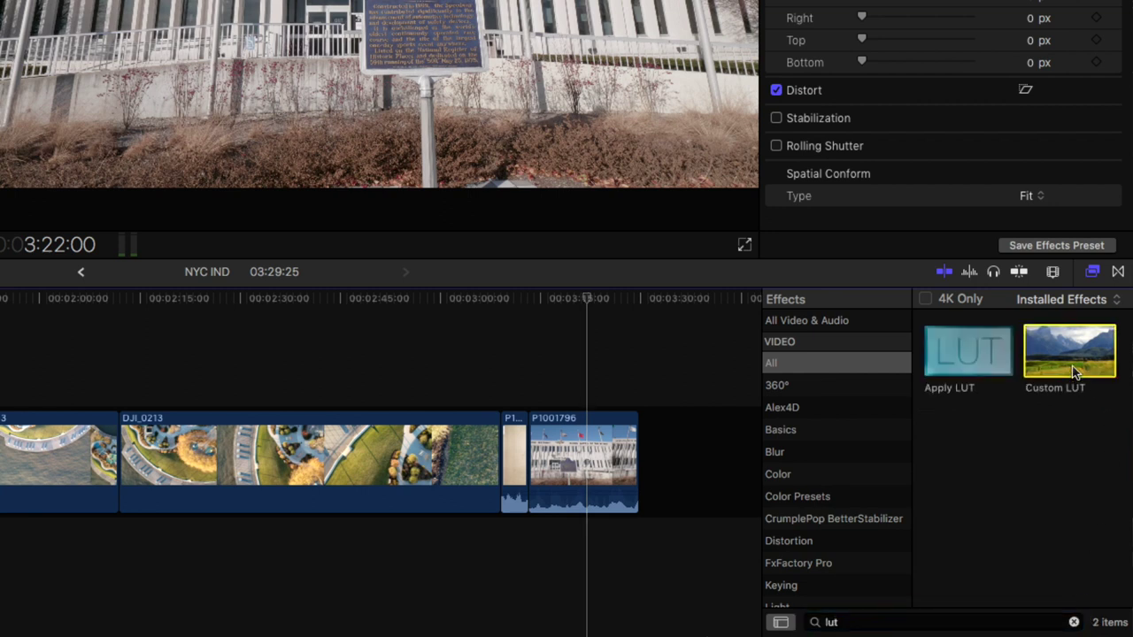
click(973, 354)
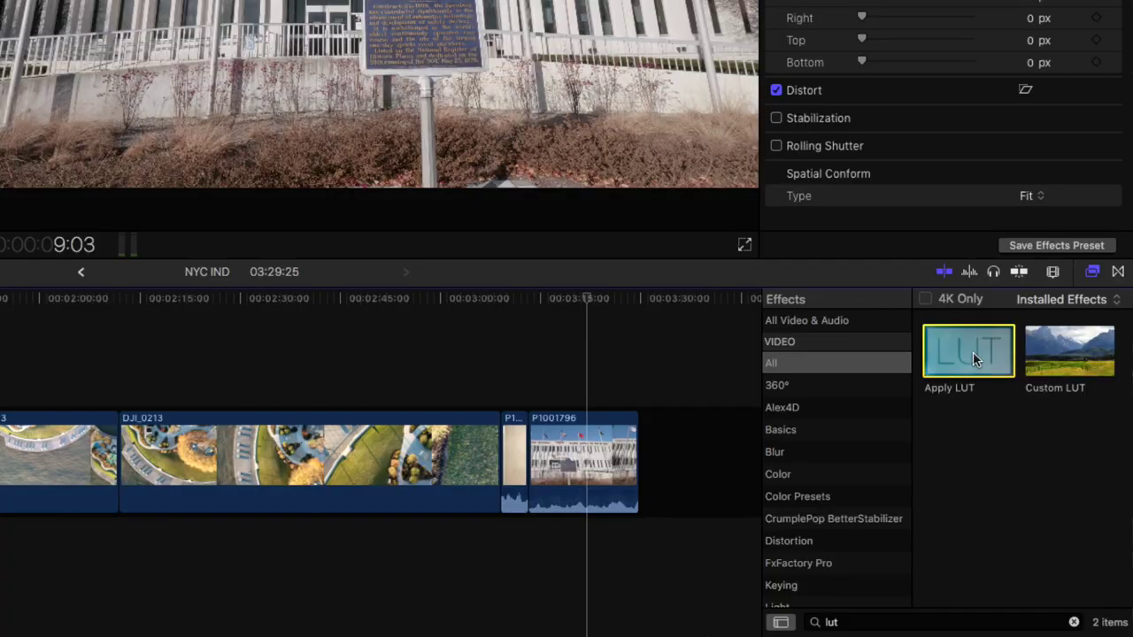
drag(1054, 368, 591, 457)
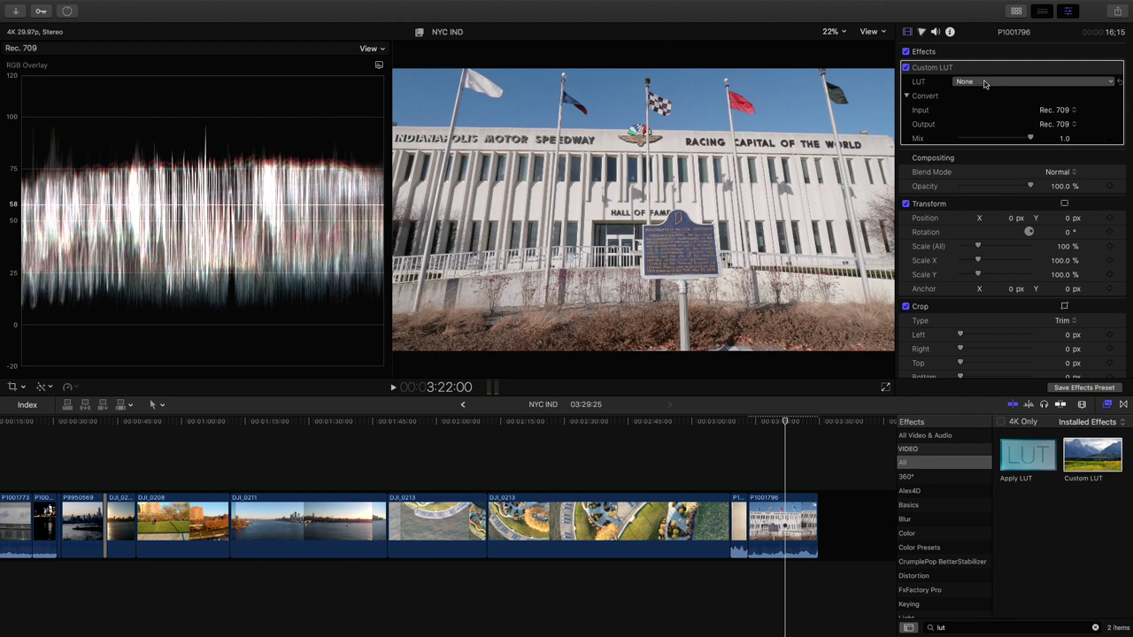
Load McKinnon Arctic Circle_4.AF2I9147 in the Custom LUT effect and lower its Mix to 0.42.
click(984, 82)
scroll(1045, 256, down, 5)
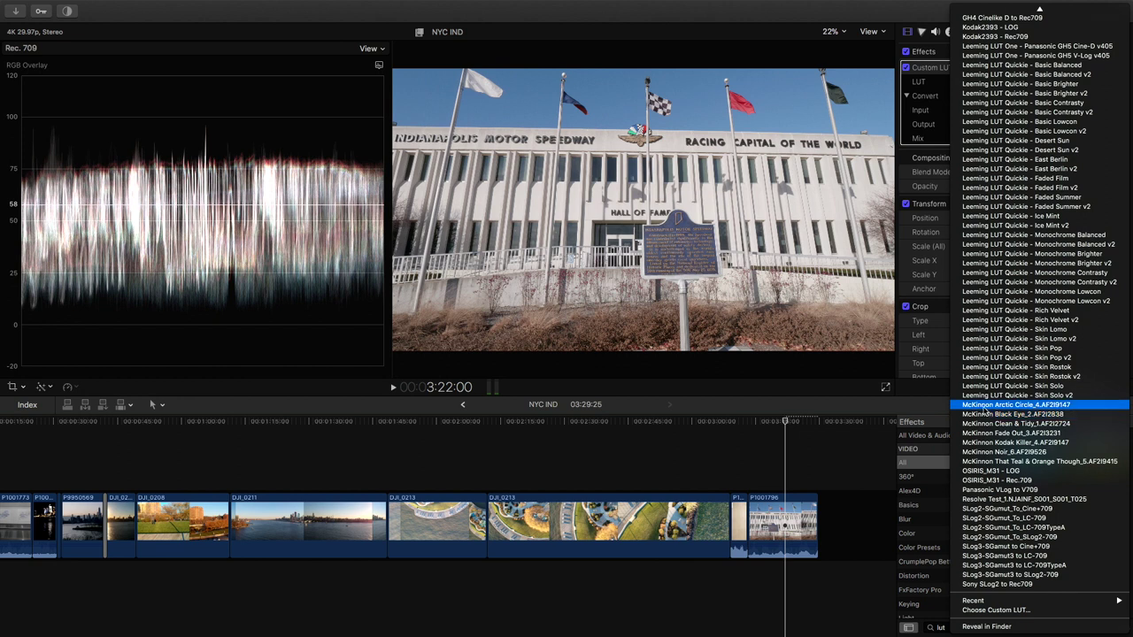
key(Escape)
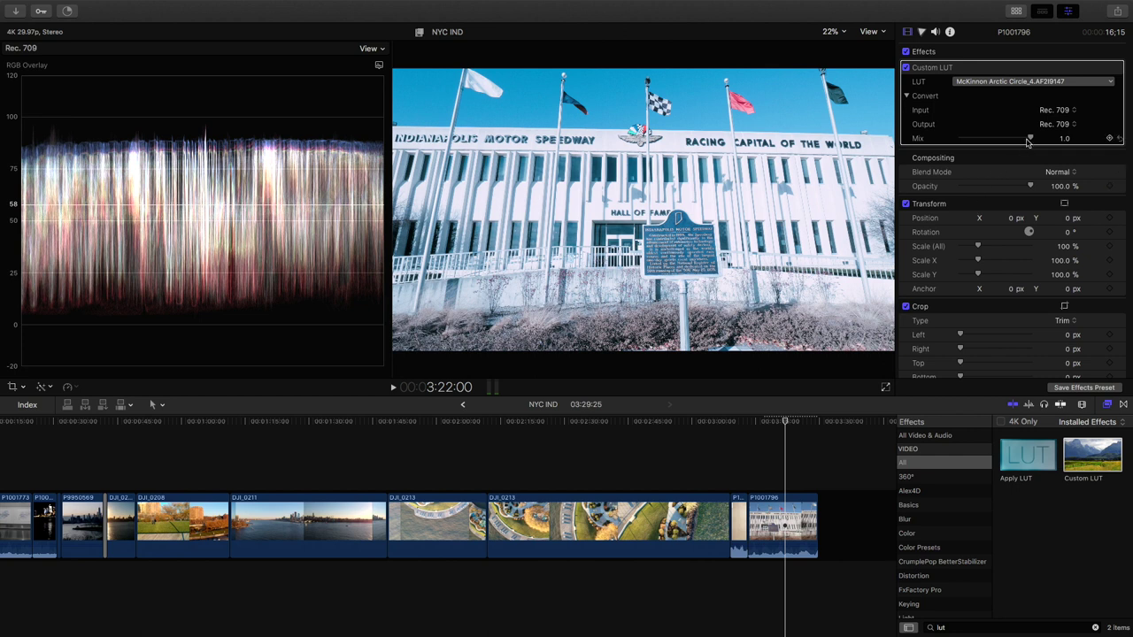
drag(998, 141, 987, 141)
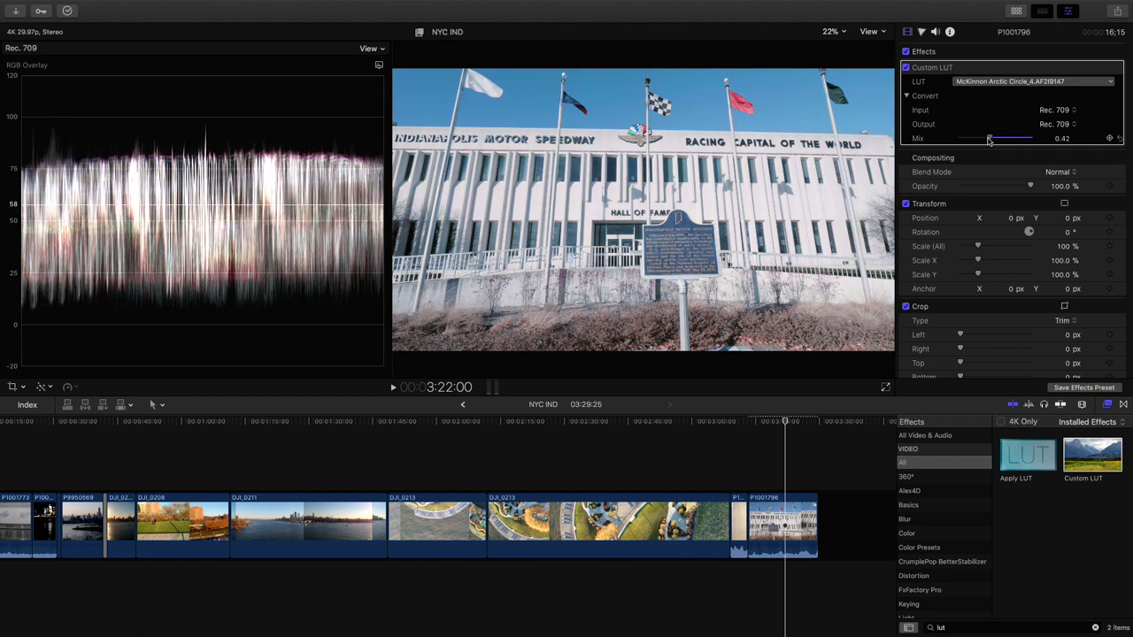
Change the Custom LUT effect to McKinnon Fade Out_3.AF2I3231 with a Mix of 1.0.
click(1017, 82)
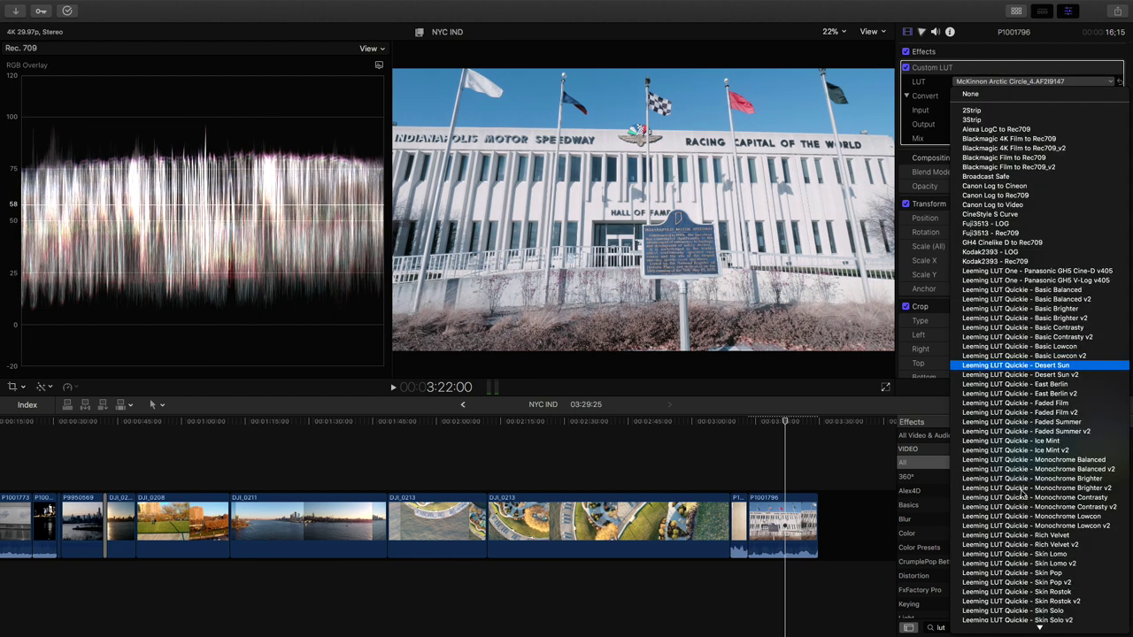
scroll(1022, 507, down, 5)
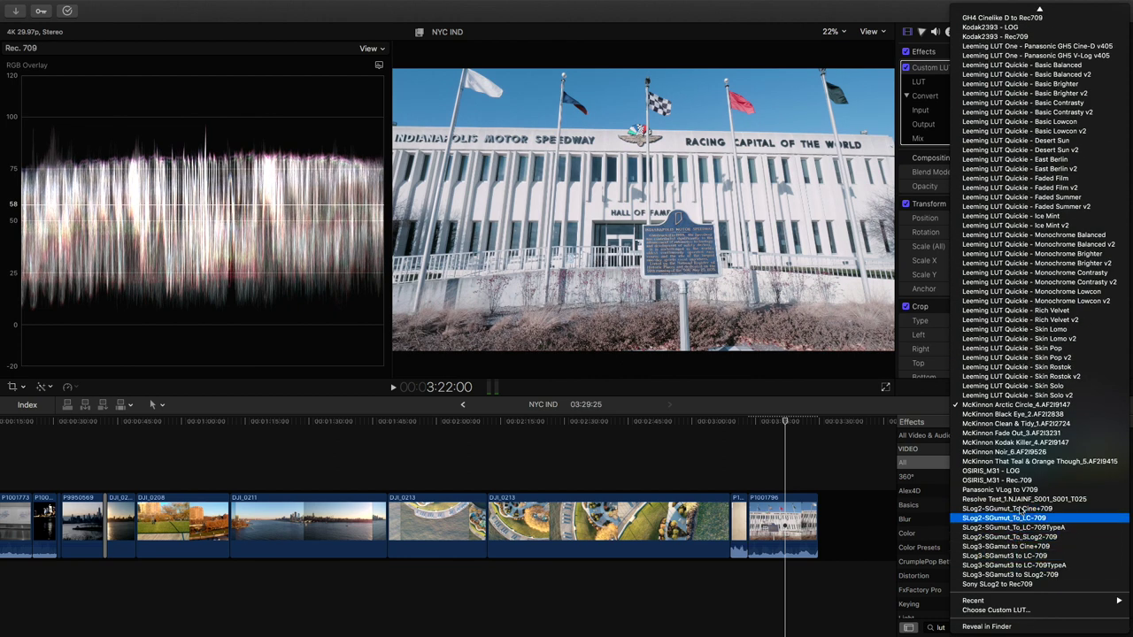
click(981, 434)
drag(998, 147, 1032, 139)
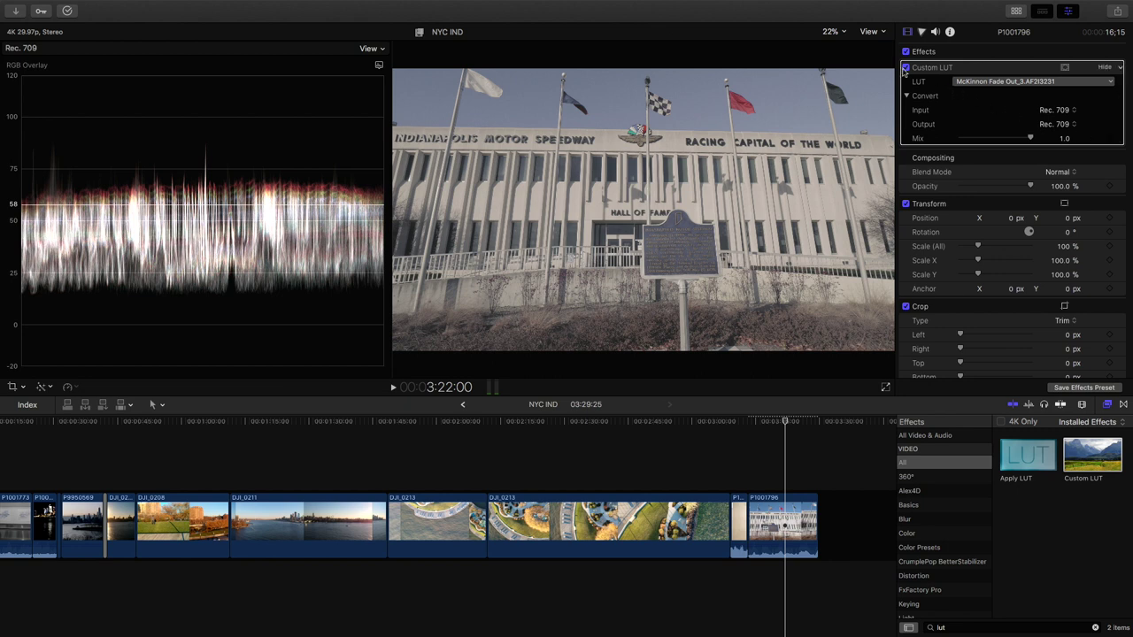
Compare the clip with Custom LUT off and on, and change the LUT to McKinnon That Teal & Orange Though_5.AF2I9415 with a Mix of 0.58.
click(904, 68)
click(905, 68)
click(996, 82)
mouse_move(1027, 625)
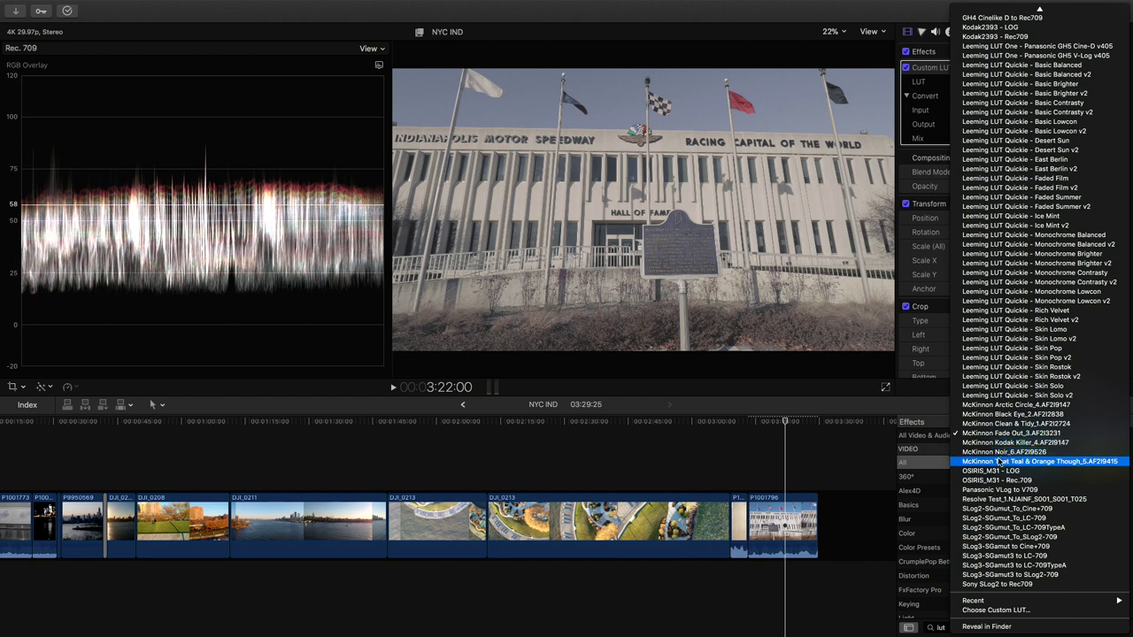
click(988, 461)
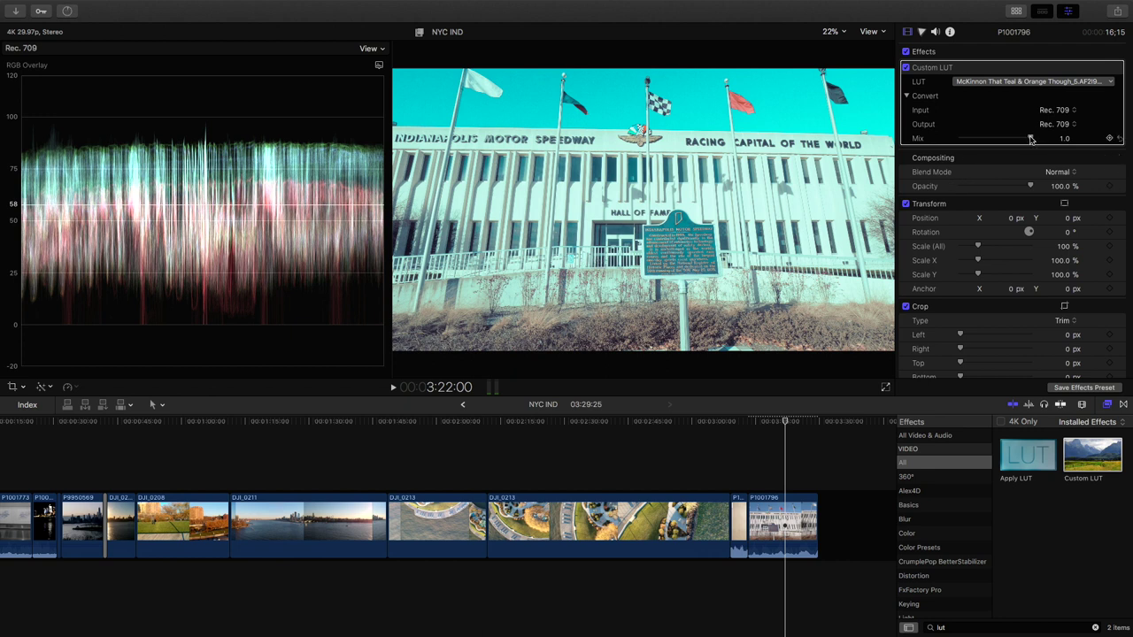
drag(1023, 141, 1002, 142)
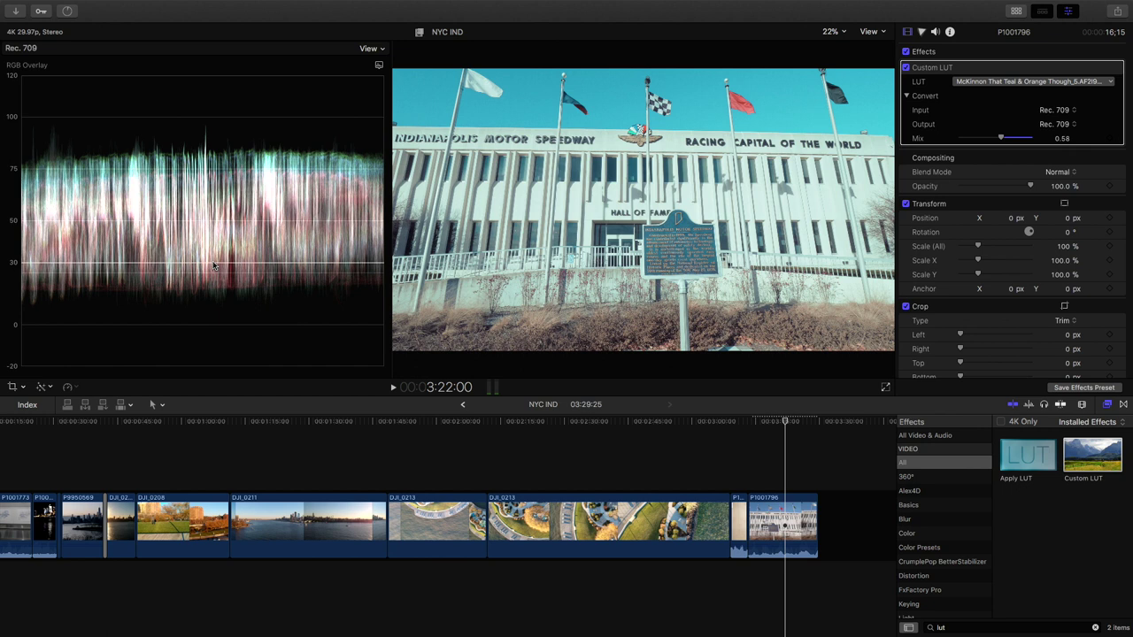
Remove the Custom LUT effect from clip P1001796 and look over the correction types available in its color inspector.
key(Delete)
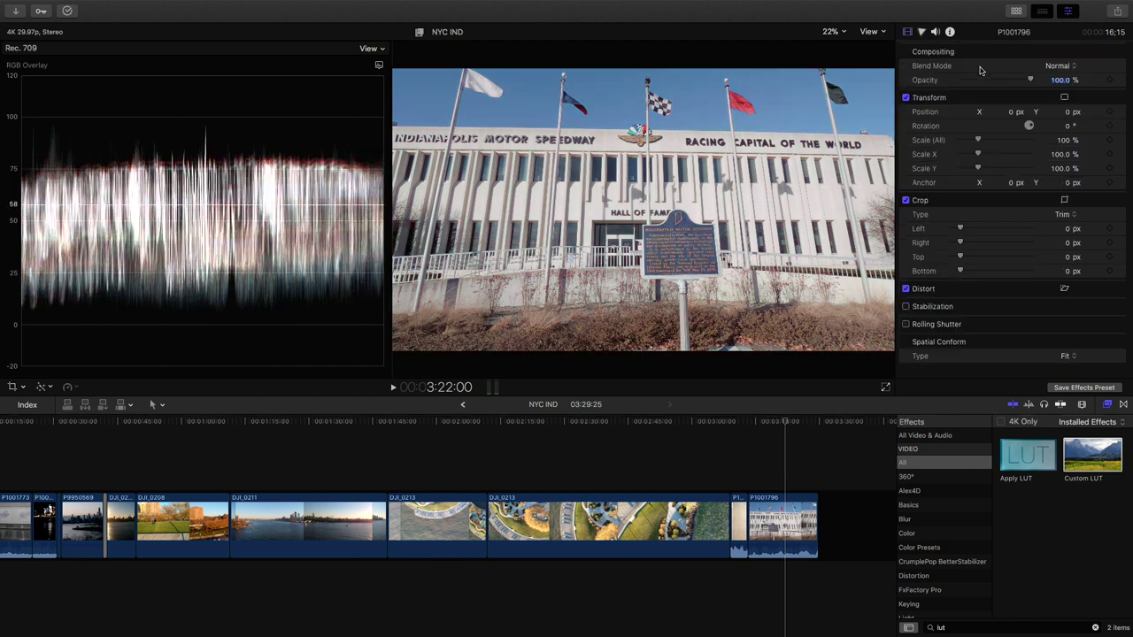
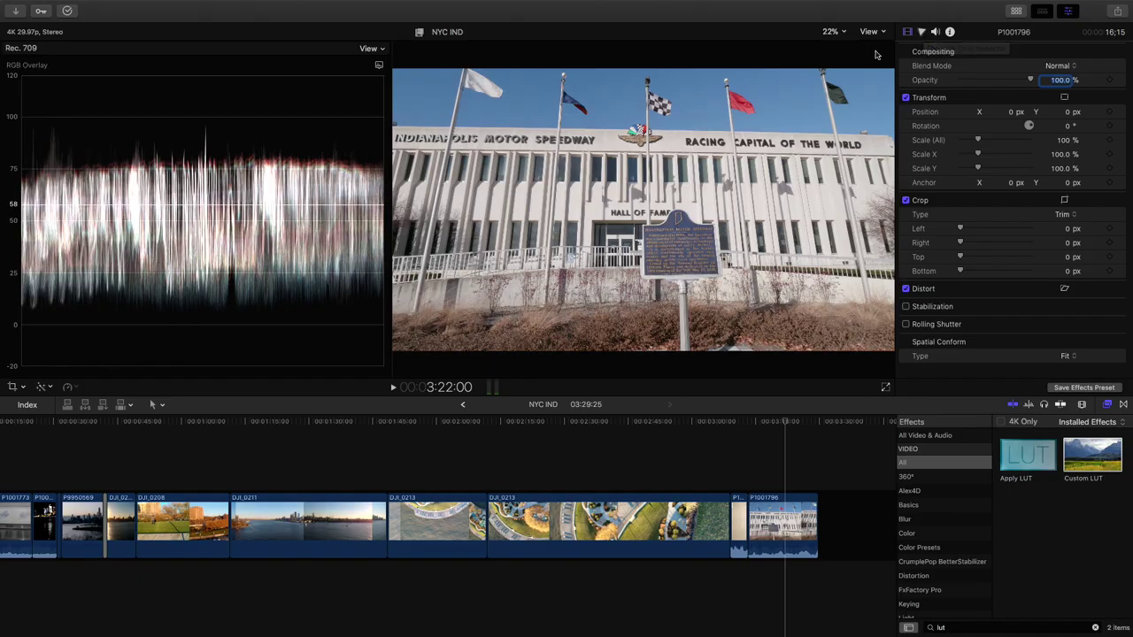
click(921, 32)
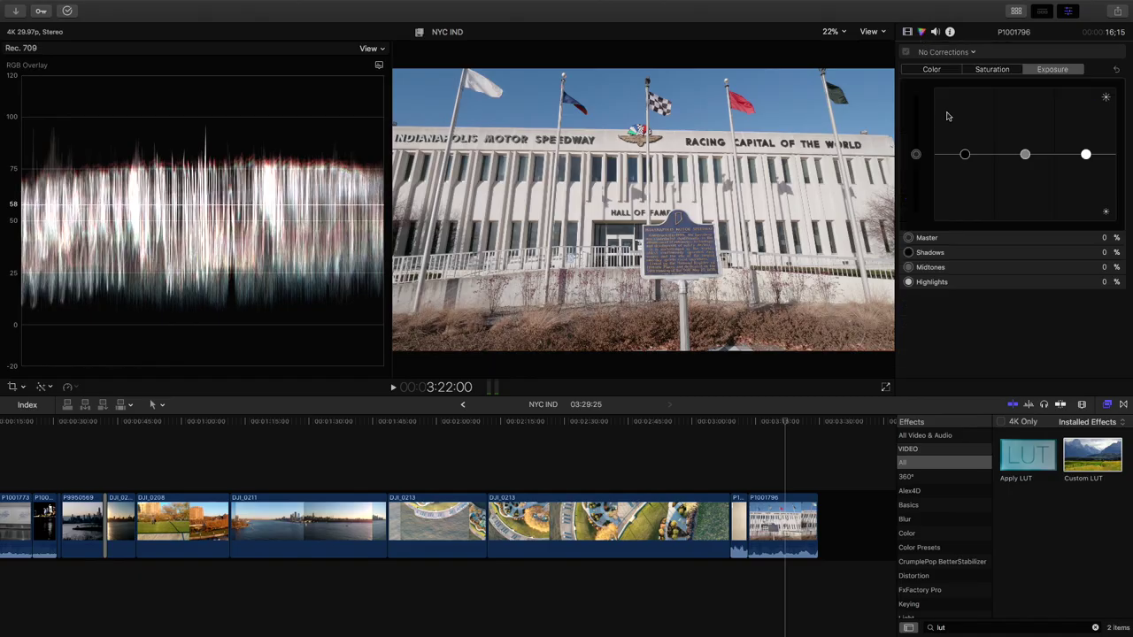
click(966, 55)
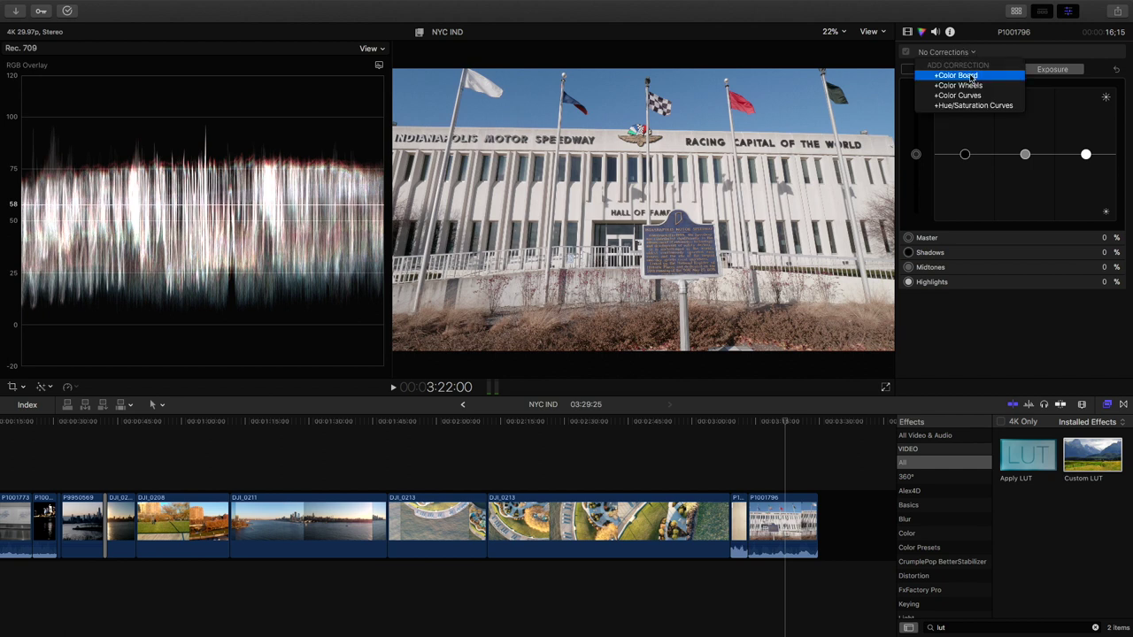
click(980, 147)
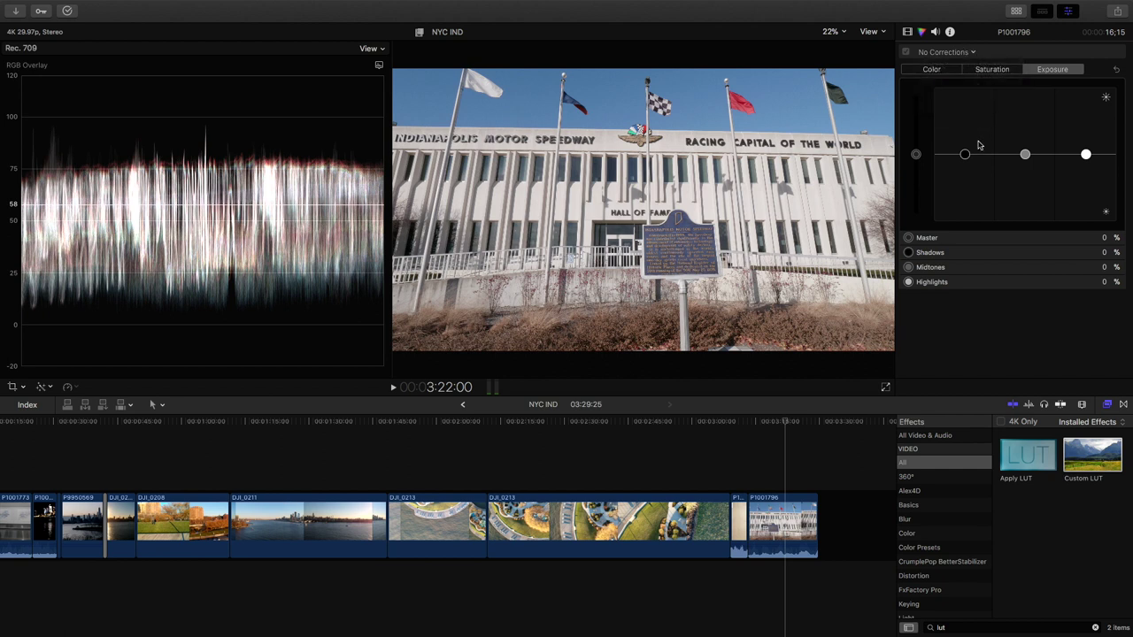
Review the Default Correction options in the Editing preferences and keep Color Board selected.
key(super+comma)
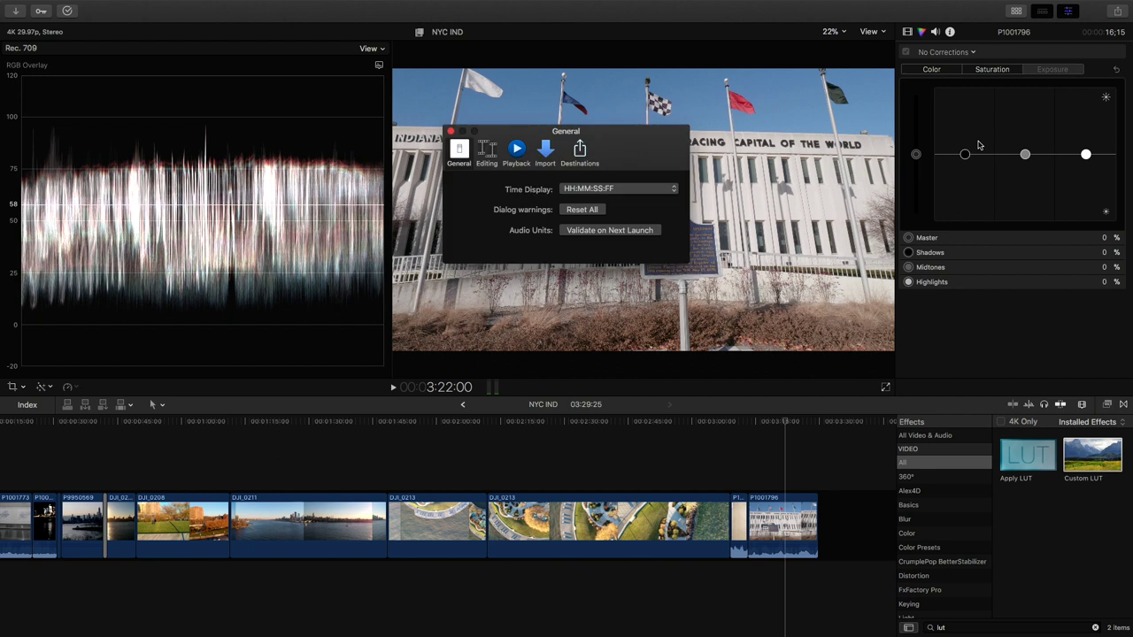
click(486, 151)
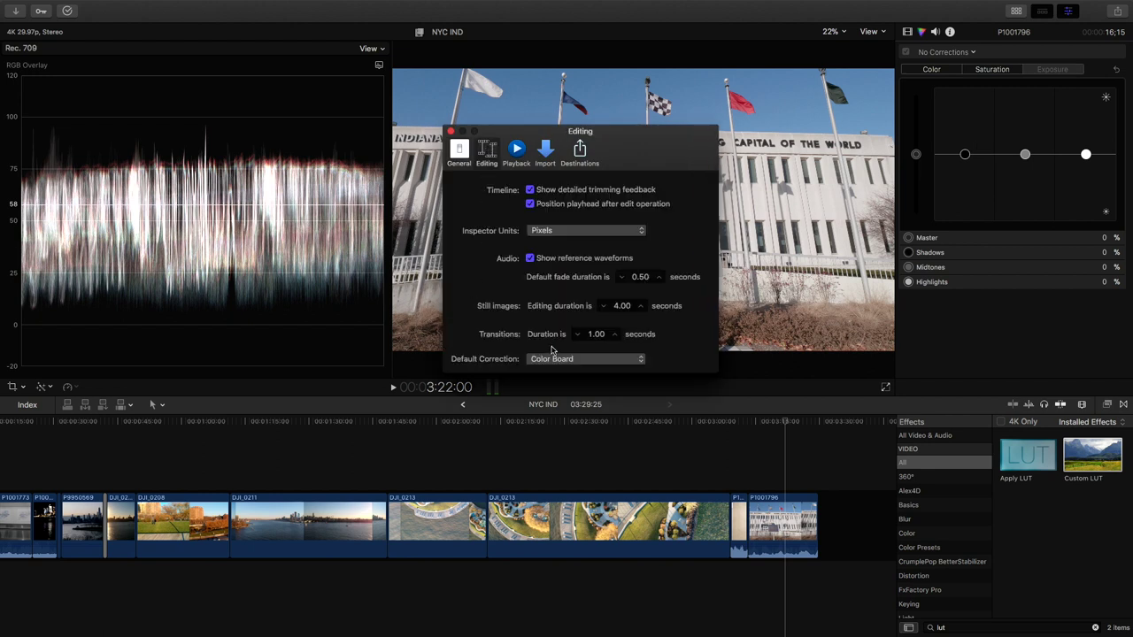
click(536, 359)
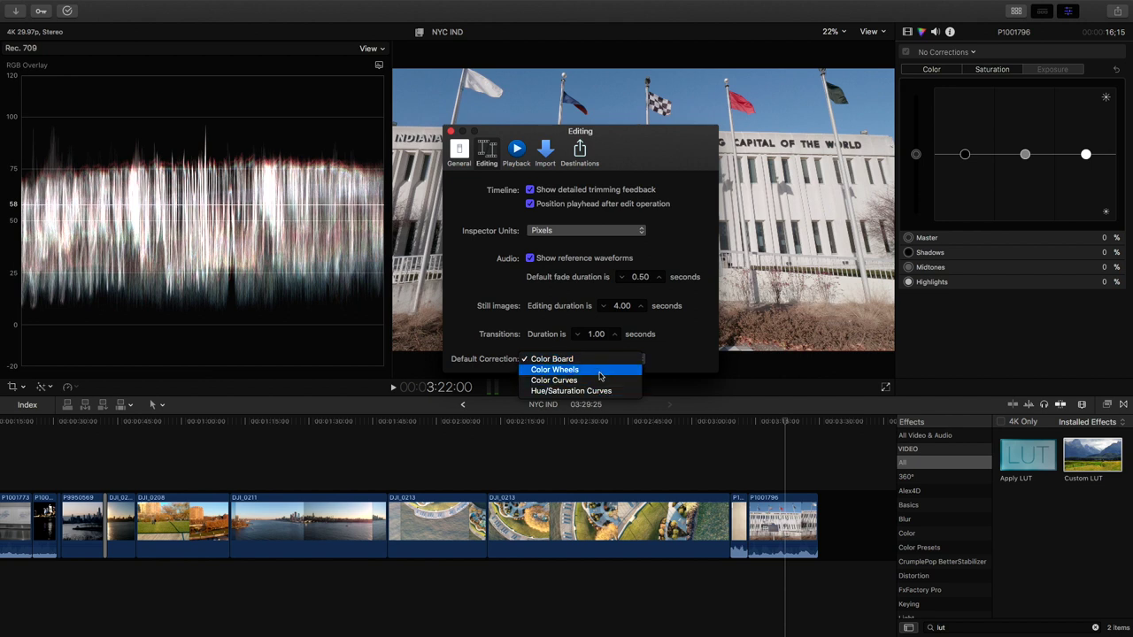
click(599, 358)
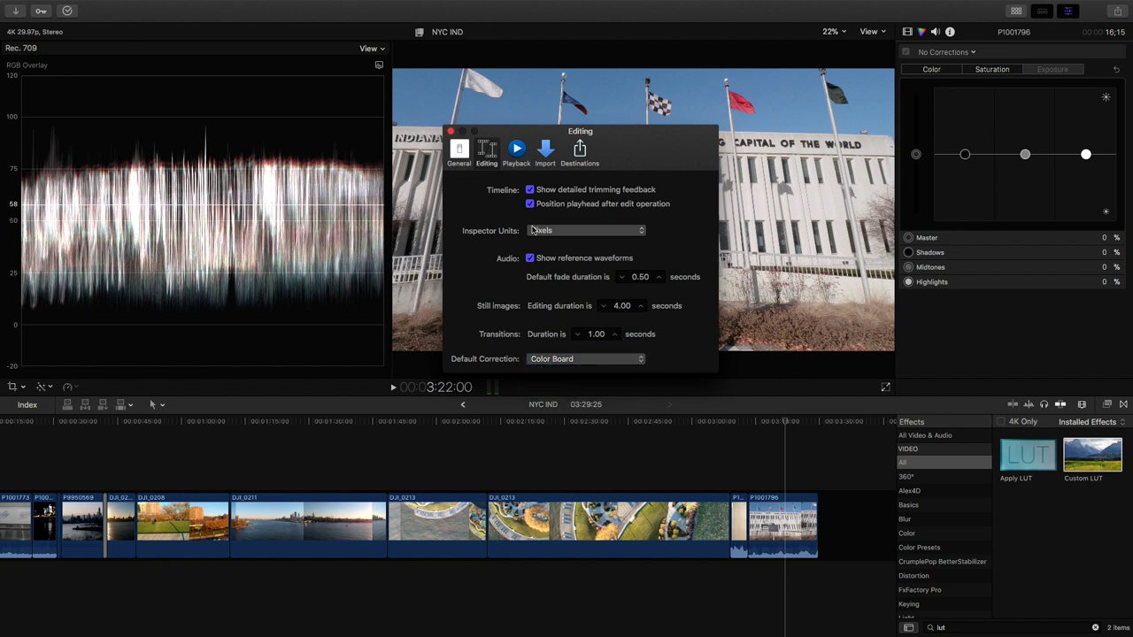
click(452, 131)
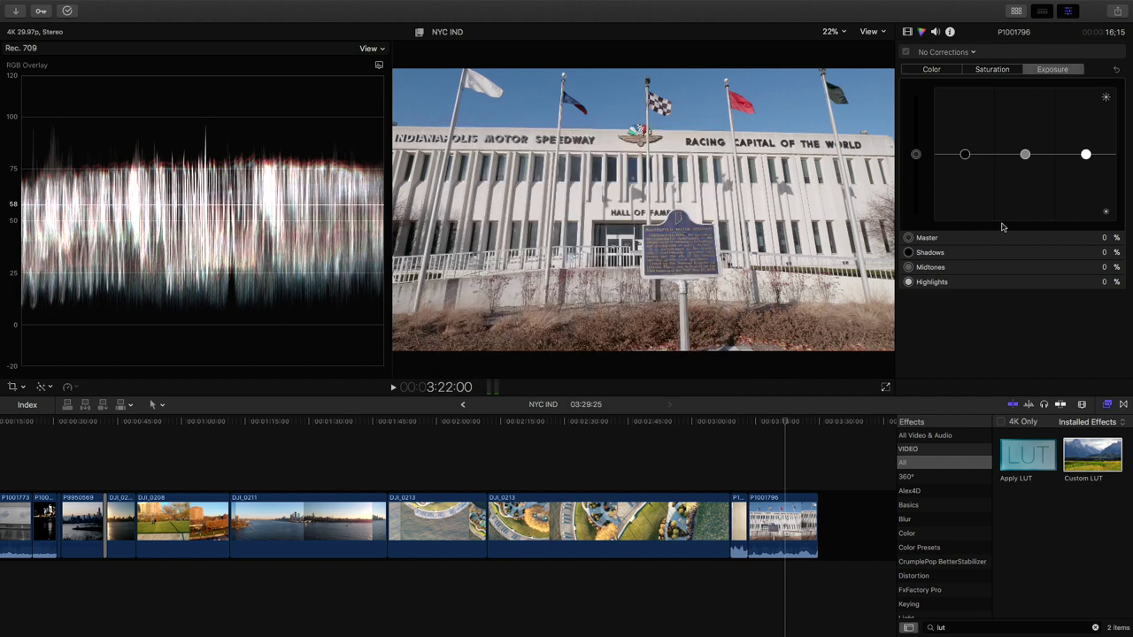
Start a Color Board correction on the clip from its Master color control and review the list of corrections.
click(959, 53)
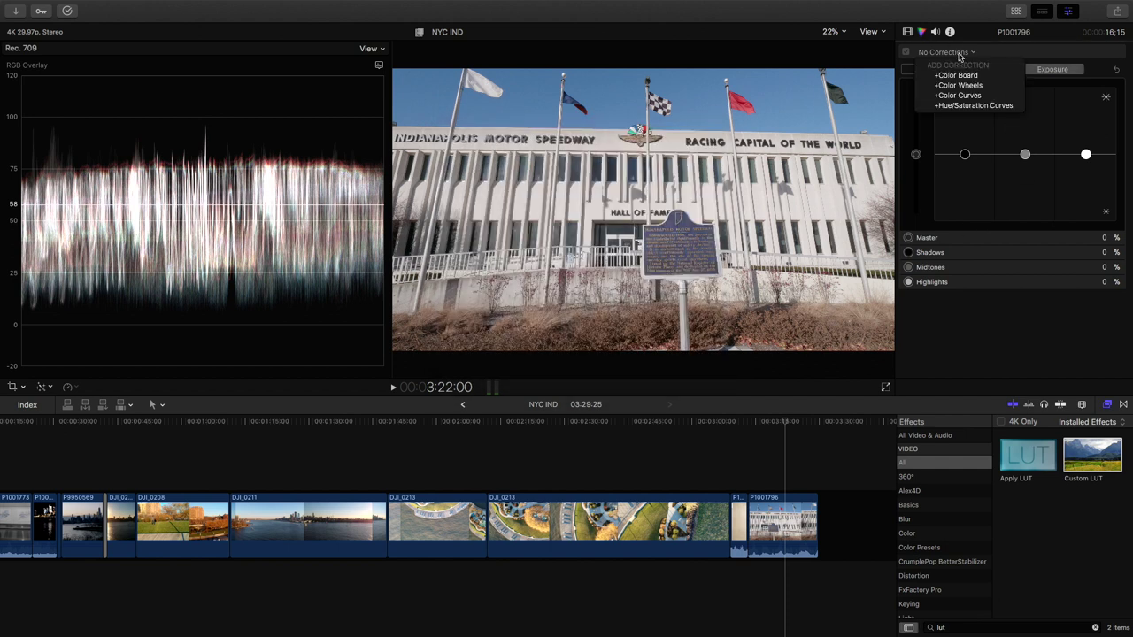
click(1033, 56)
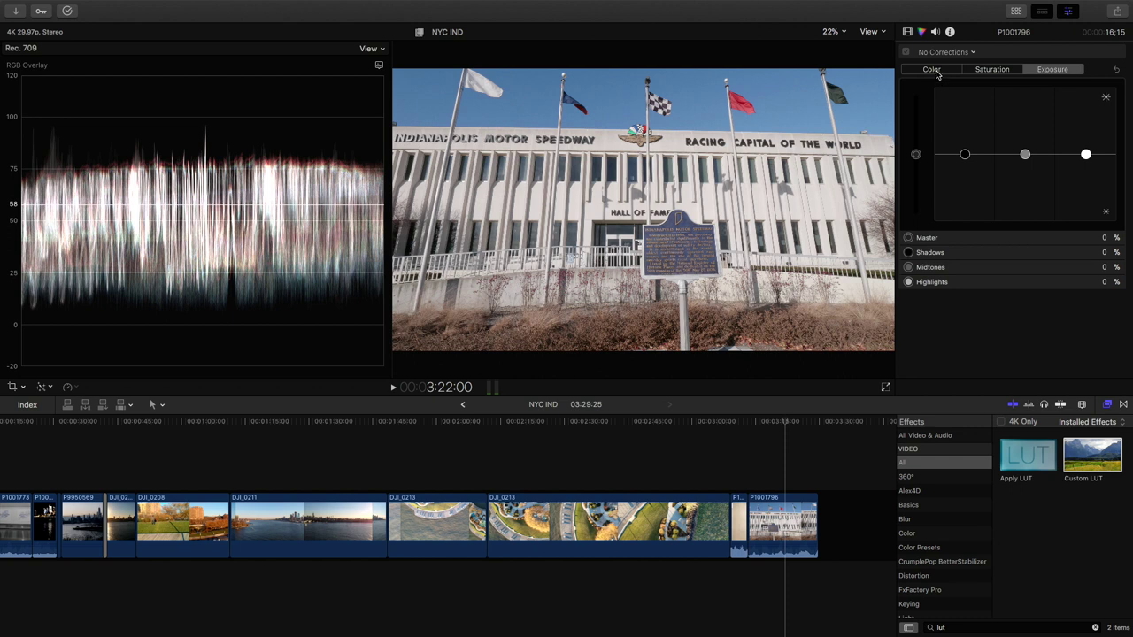
click(932, 70)
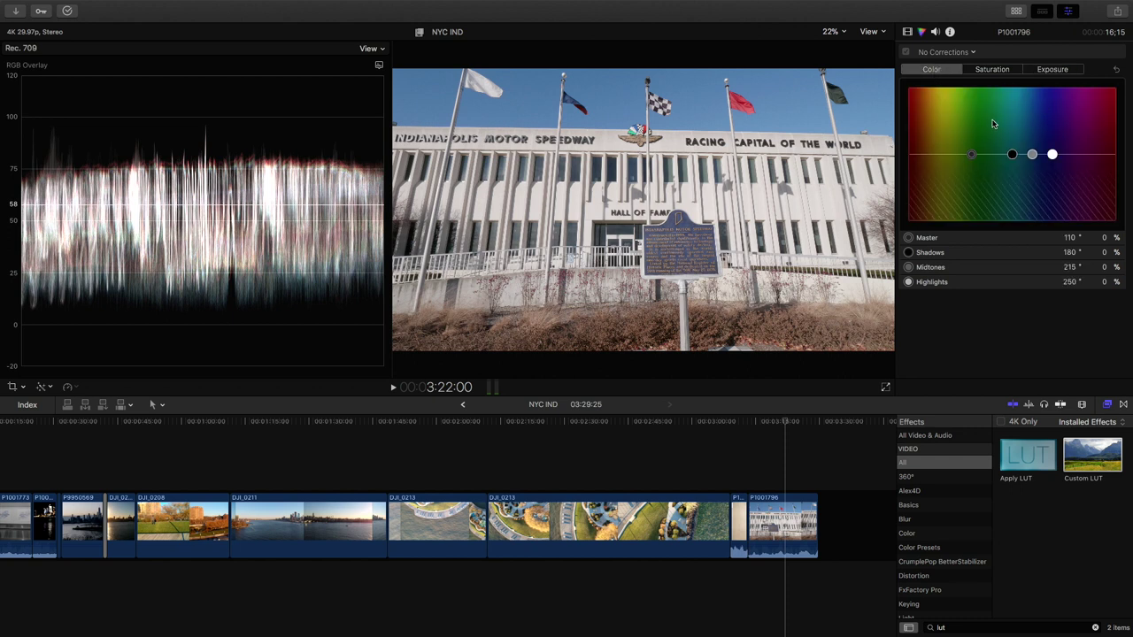
mouse_move(971, 154)
mouse_down()
mouse_move(972, 141)
mouse_move(971, 154)
mouse_up()
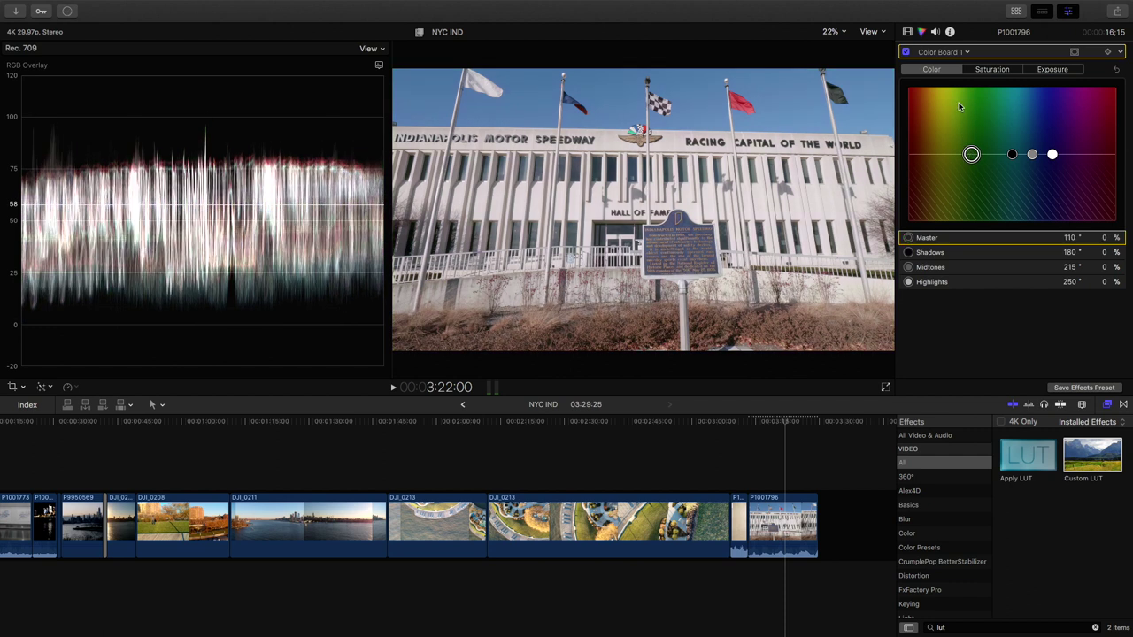
click(965, 53)
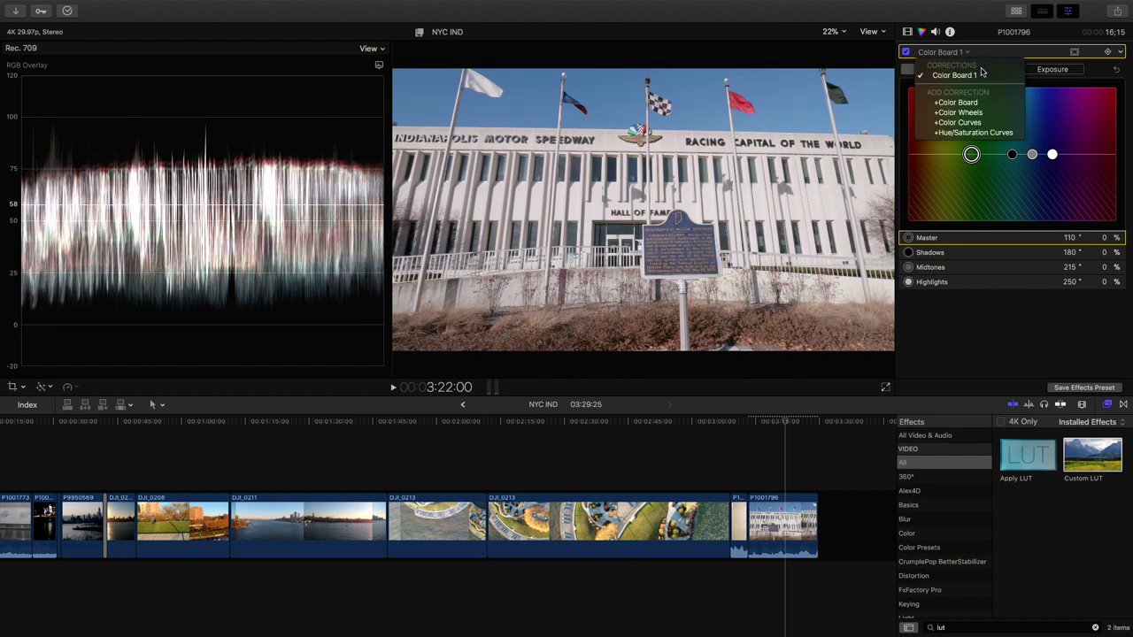
click(1053, 101)
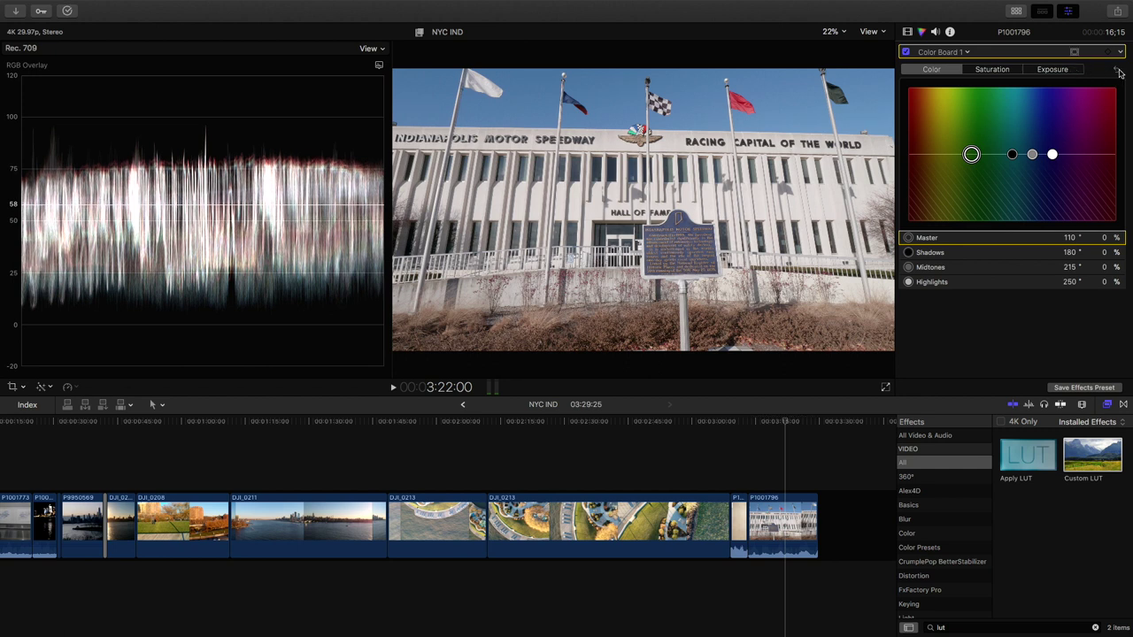
Set the Color Board exposure to -20% for Shadows and 36% for Highlights, and compare the clip with the correction off and on.
click(1062, 72)
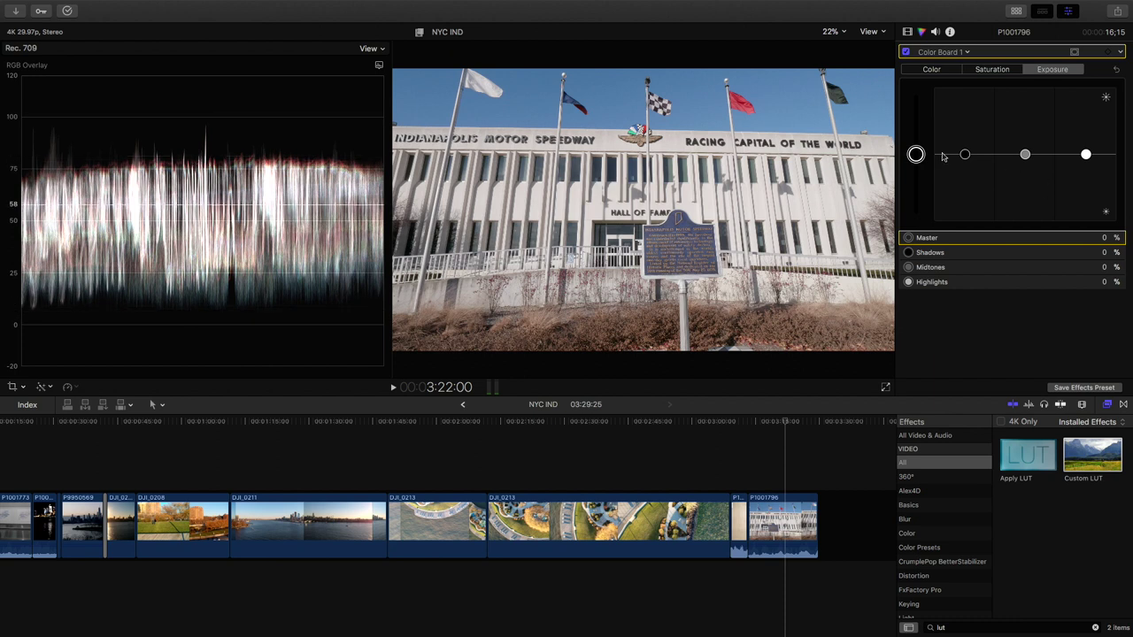
drag(964, 156, 965, 167)
drag(1086, 155, 1087, 130)
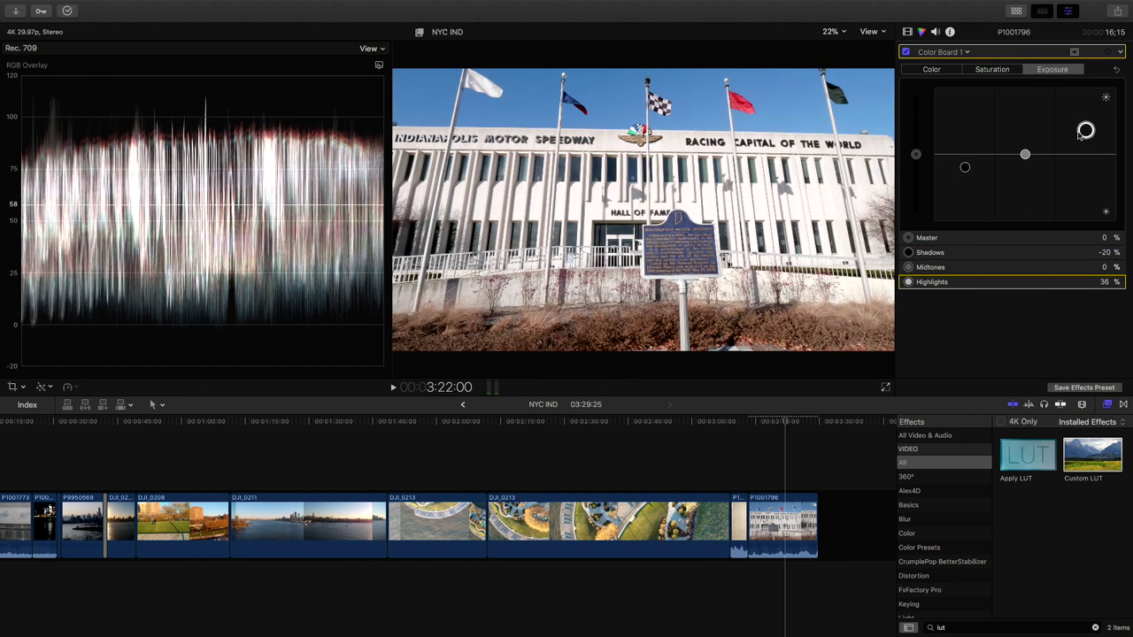
click(904, 53)
click(904, 53)
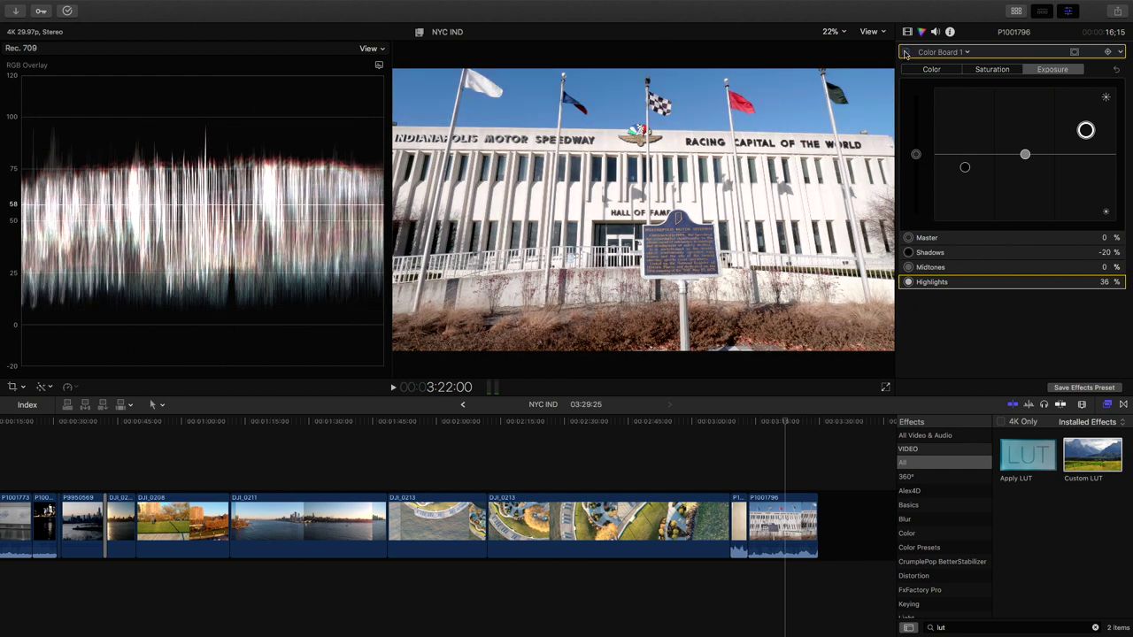
click(905, 53)
click(905, 53)
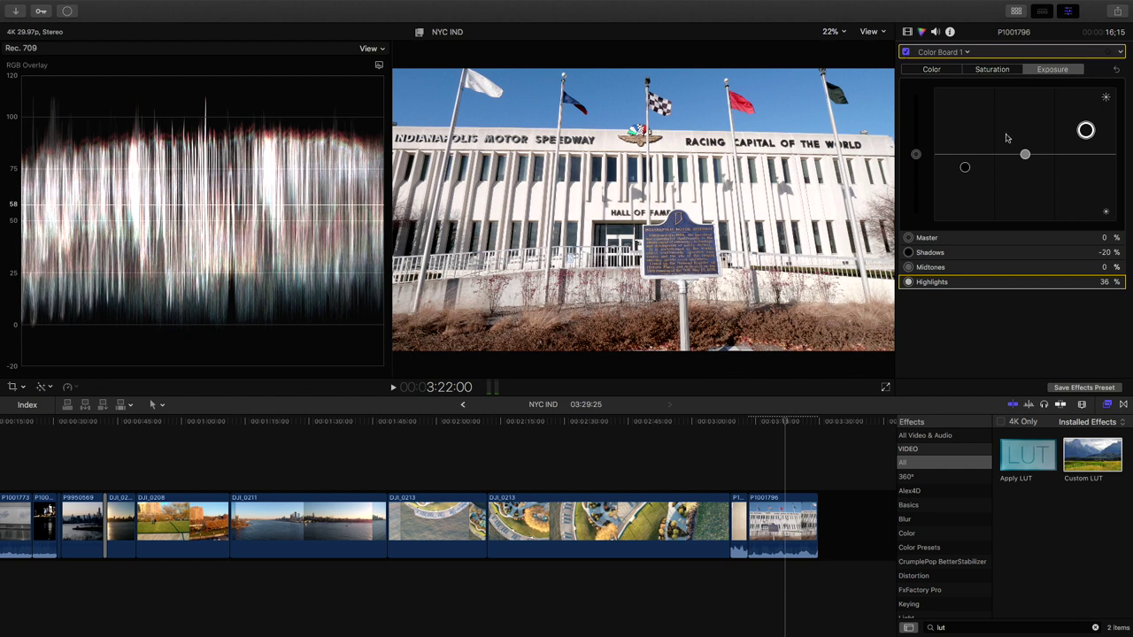
Look over the Color Board's saturation and color controls, and delete the Color Board correction.
click(999, 70)
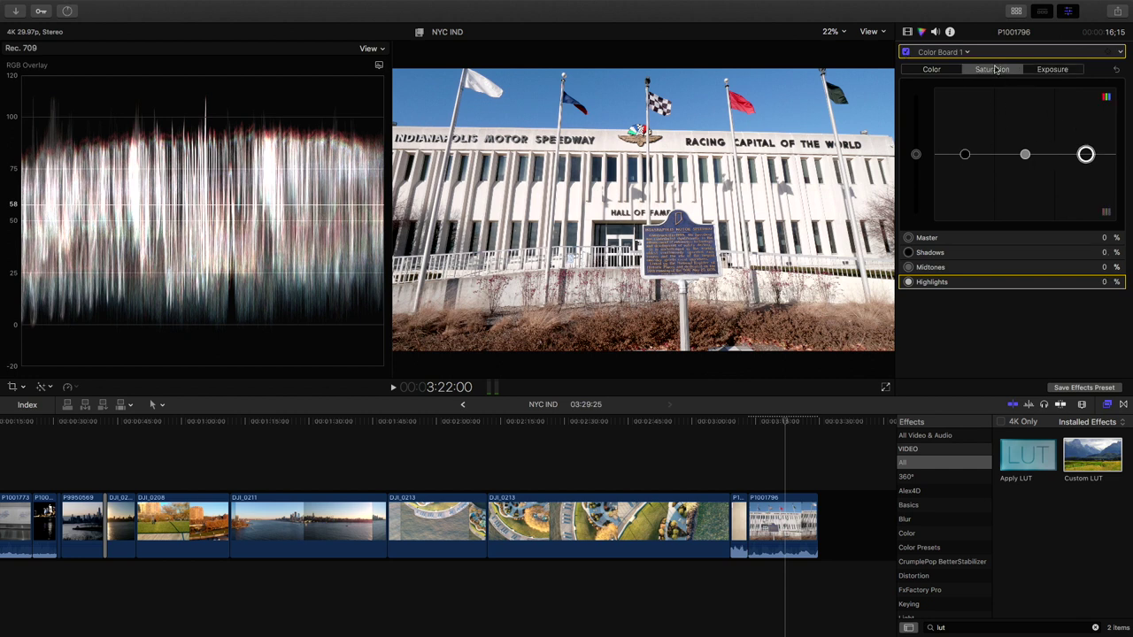
click(932, 70)
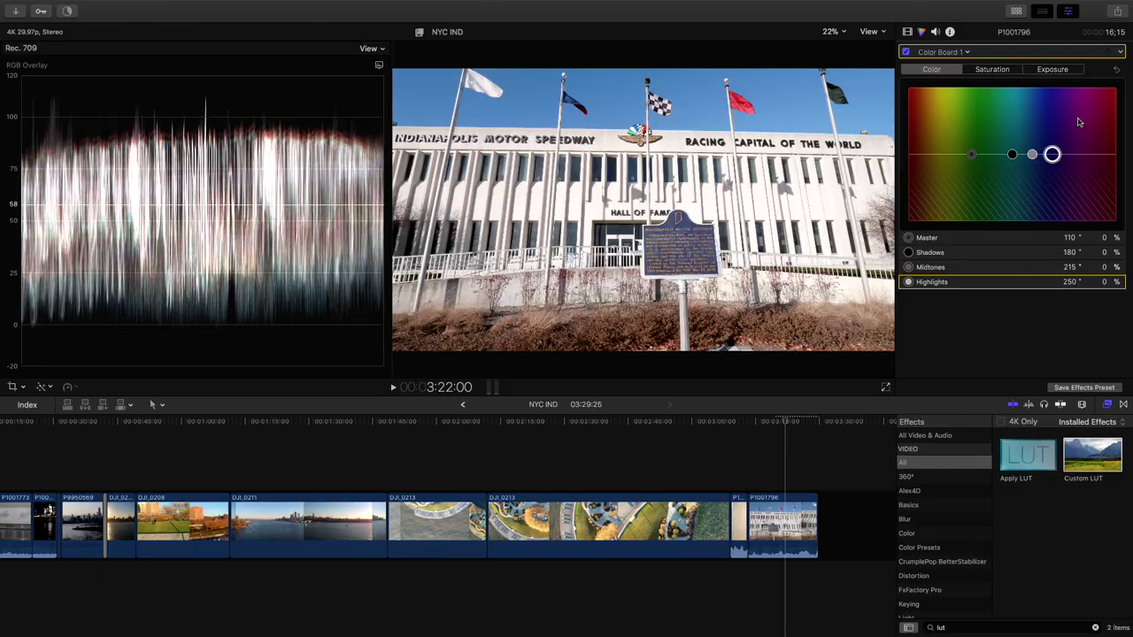
click(1120, 53)
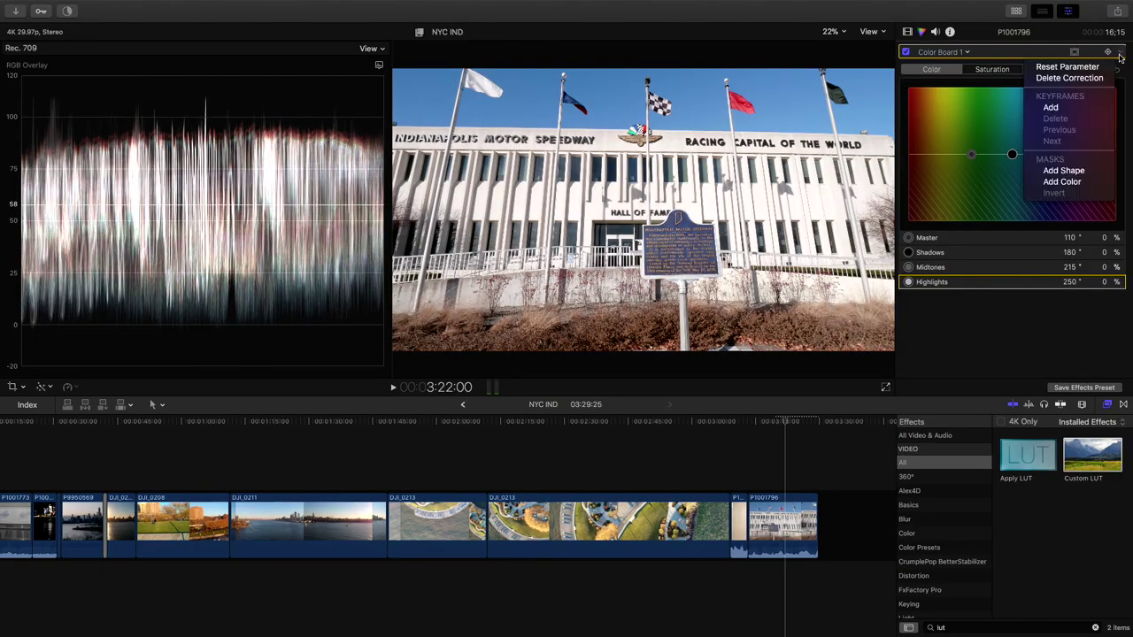
click(1070, 77)
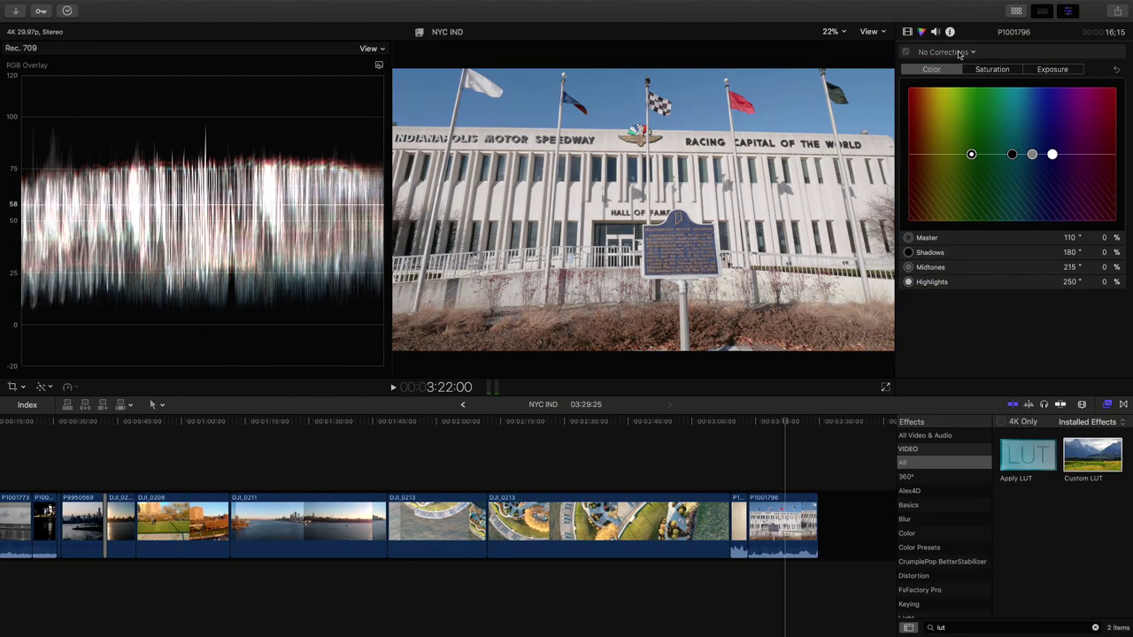
Add a Color Wheels correction to clip P1001796 and enlarge the inspector in width and height.
click(961, 53)
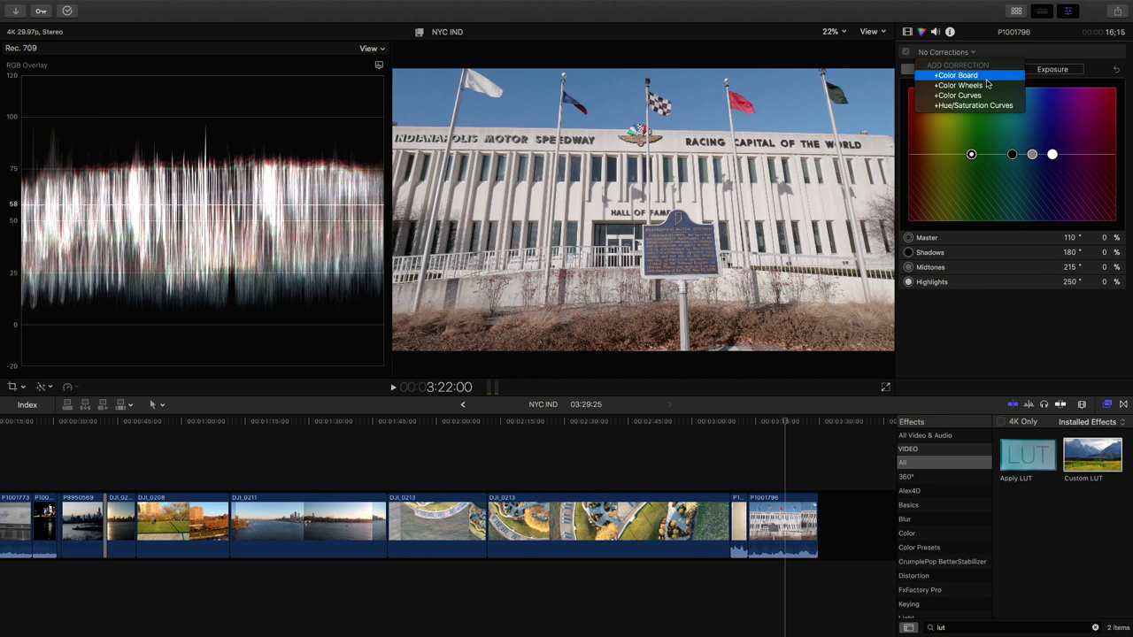
click(965, 85)
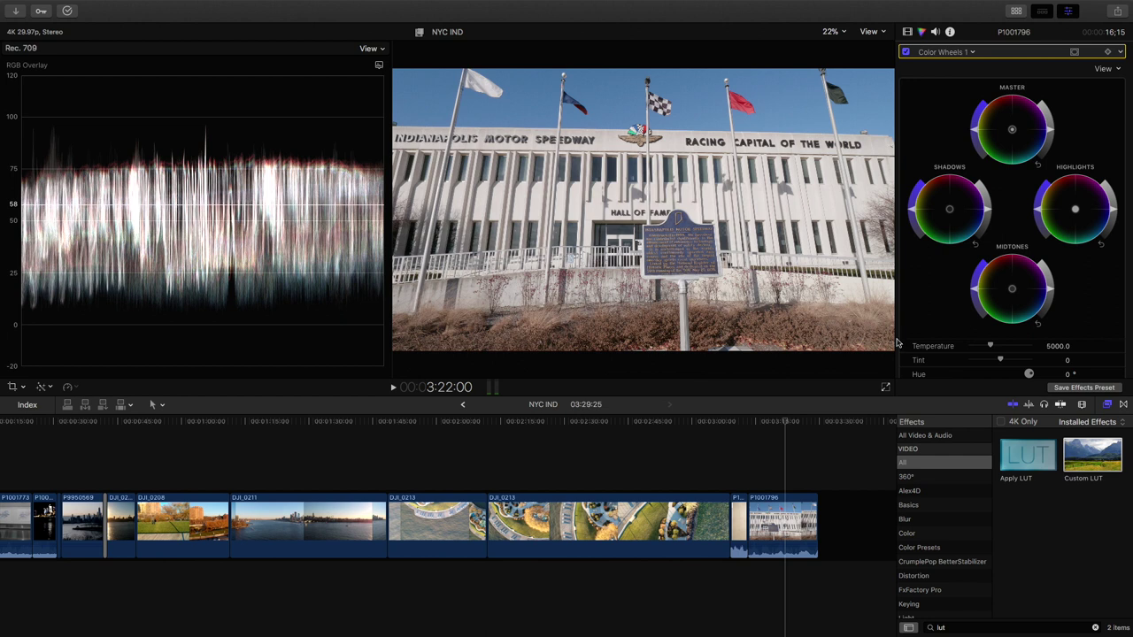
drag(896, 340, 800, 337)
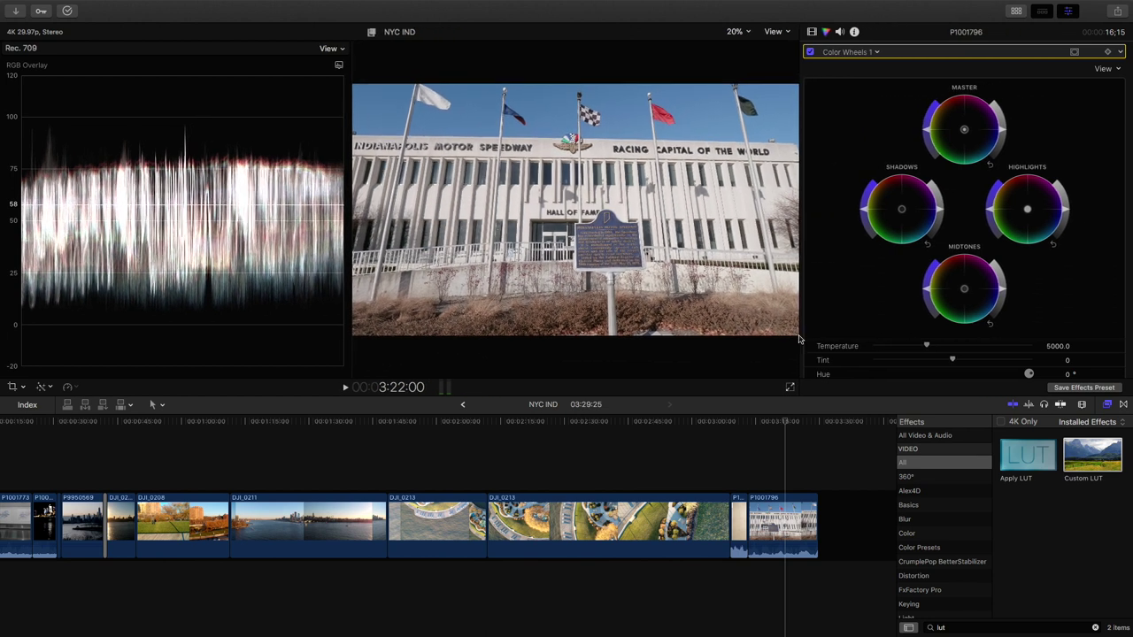
drag(929, 398, 922, 469)
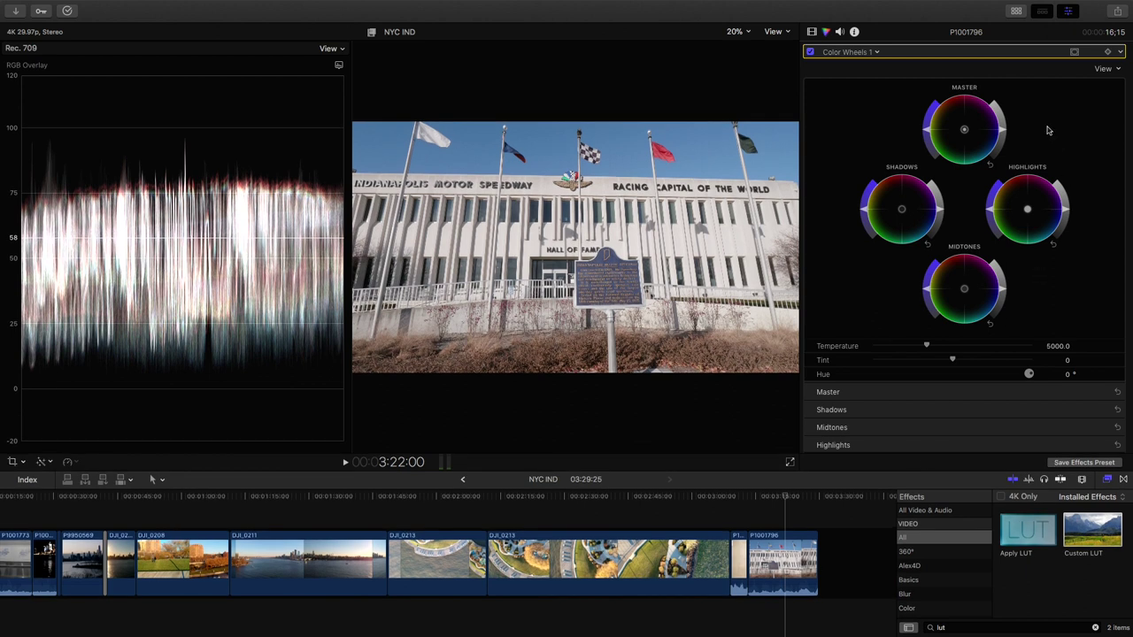
Switch the Color Wheels view to Single Wheels and back to All Wheels.
click(1105, 70)
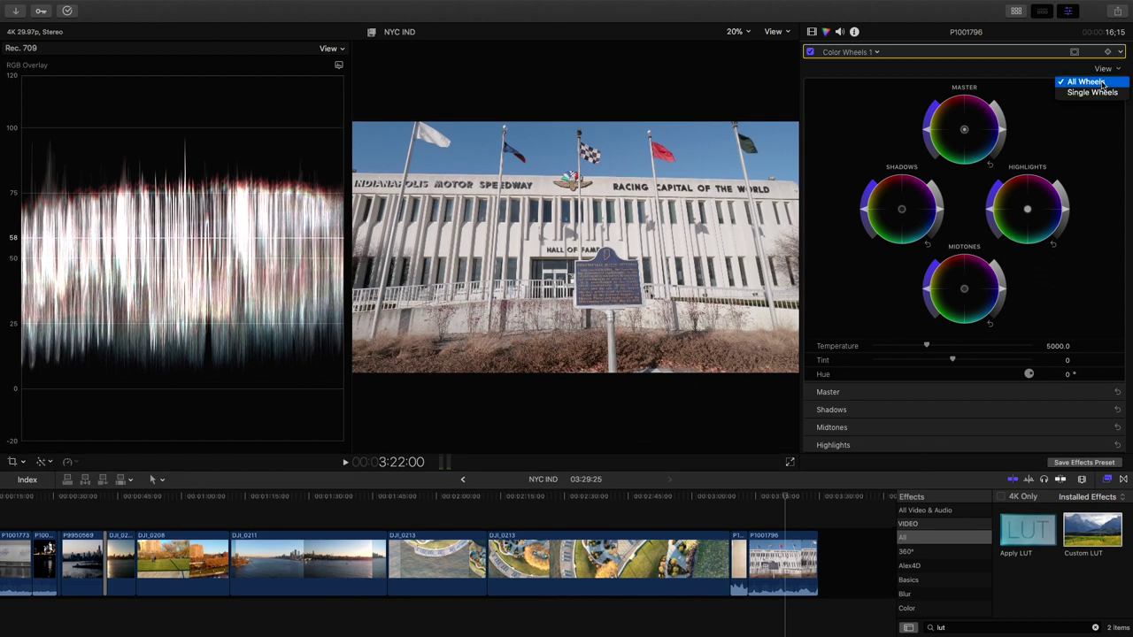
click(1087, 91)
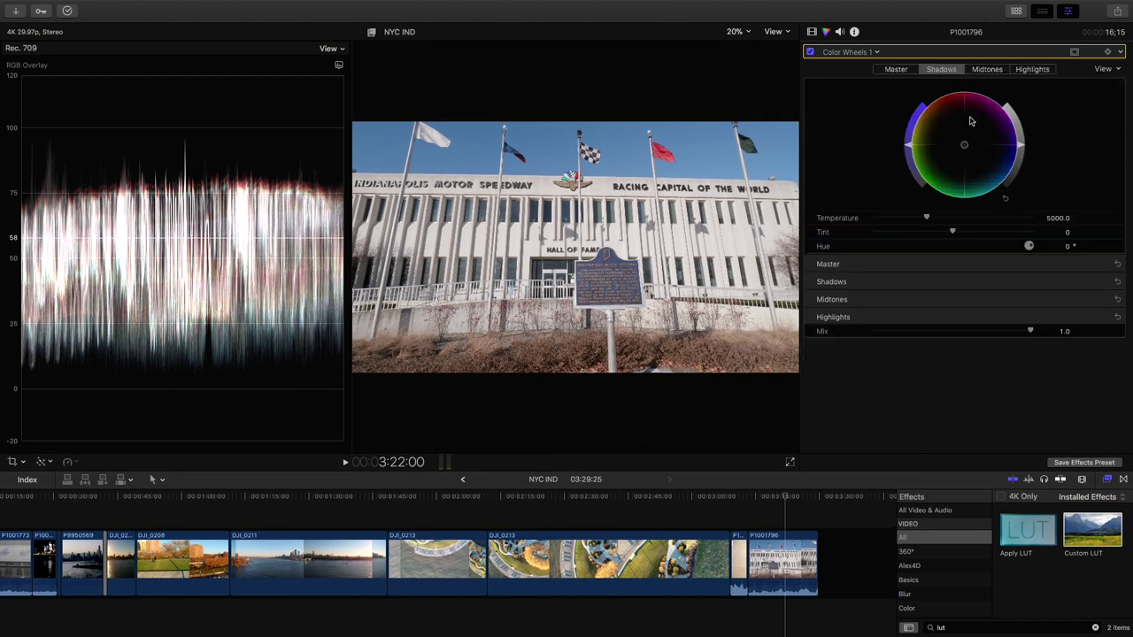
click(1118, 69)
click(1101, 82)
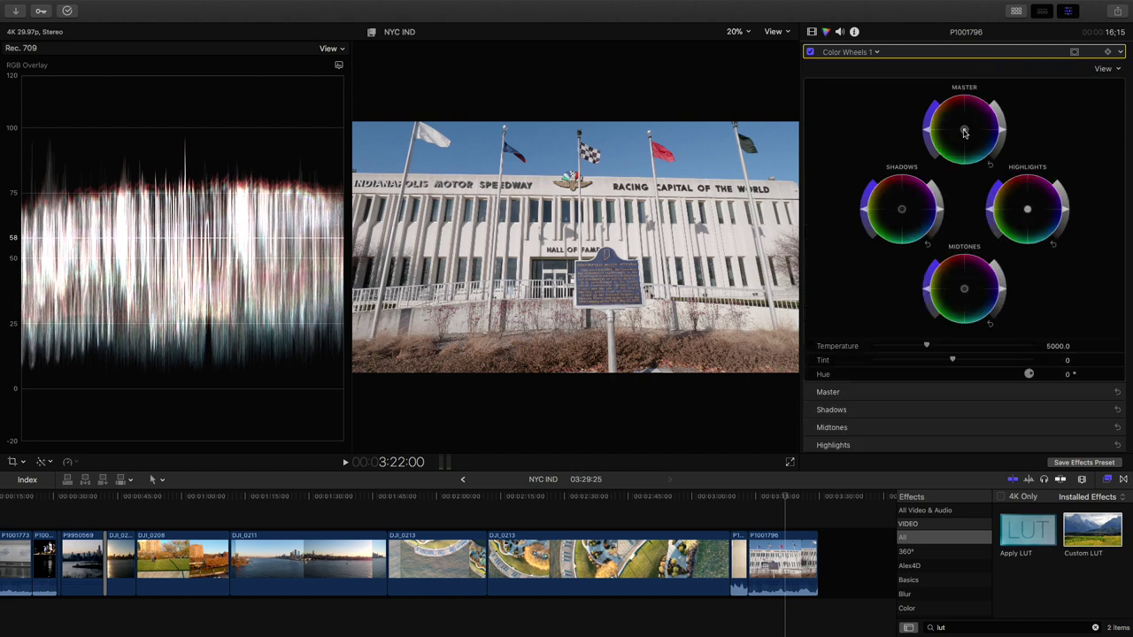
Shift the Master color wheel slightly toward orange to warm the image.
drag(964, 130, 940, 113)
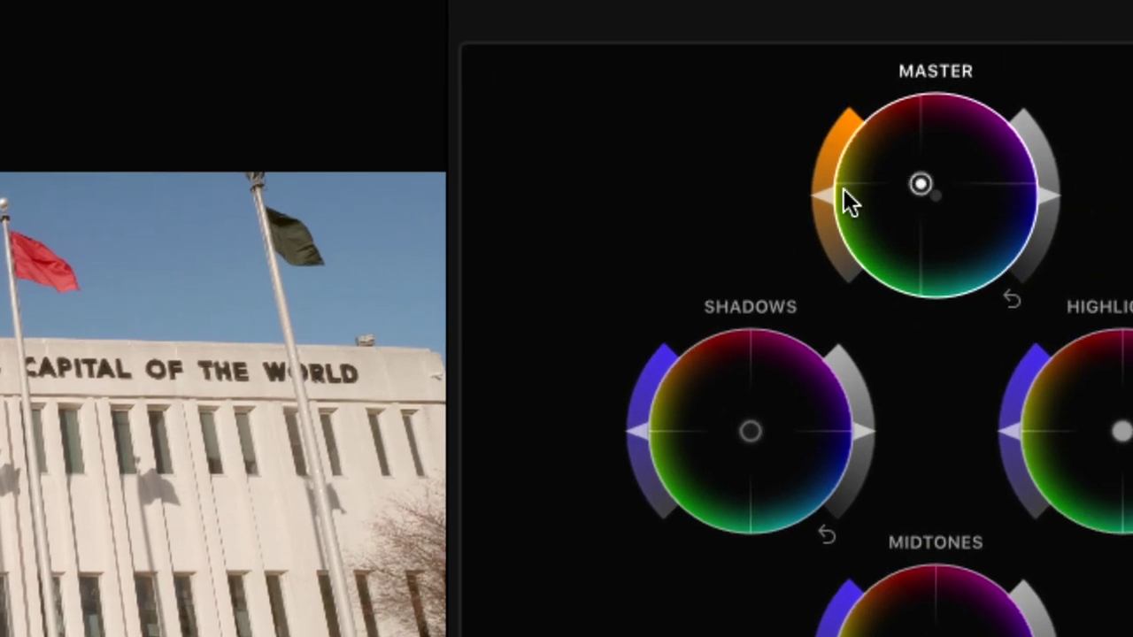
Try a warmer tint, higher saturation and a brightness change on the Master color wheel, and reset the wheel.
mouse_move(918, 190)
mouse_down()
mouse_move(966, 211)
mouse_move(899, 178)
mouse_up()
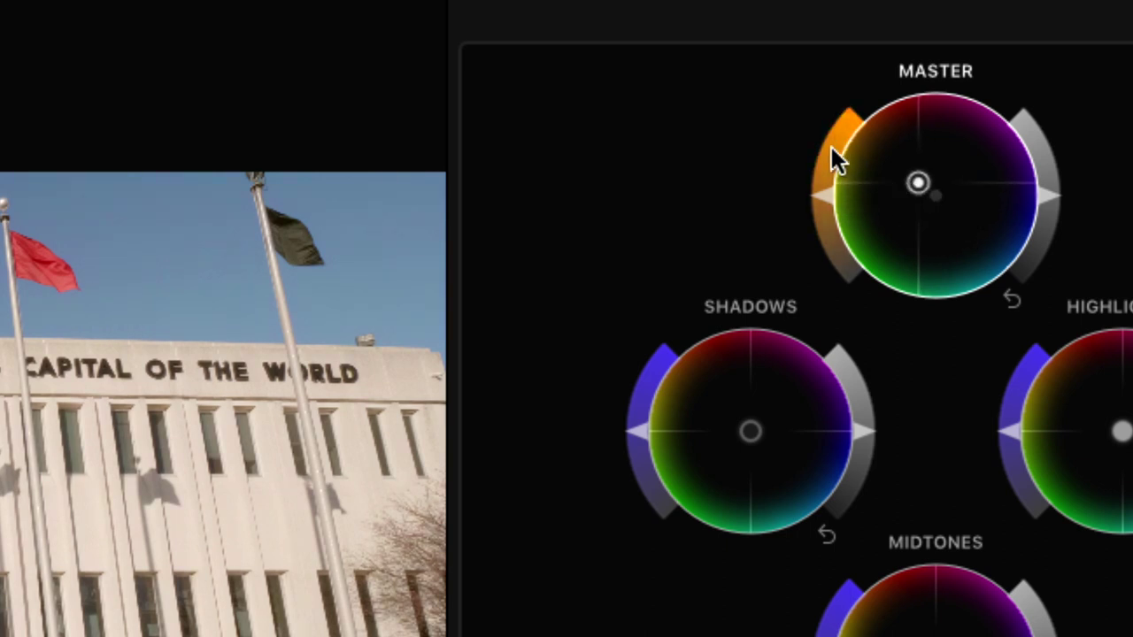
drag(821, 199, 847, 142)
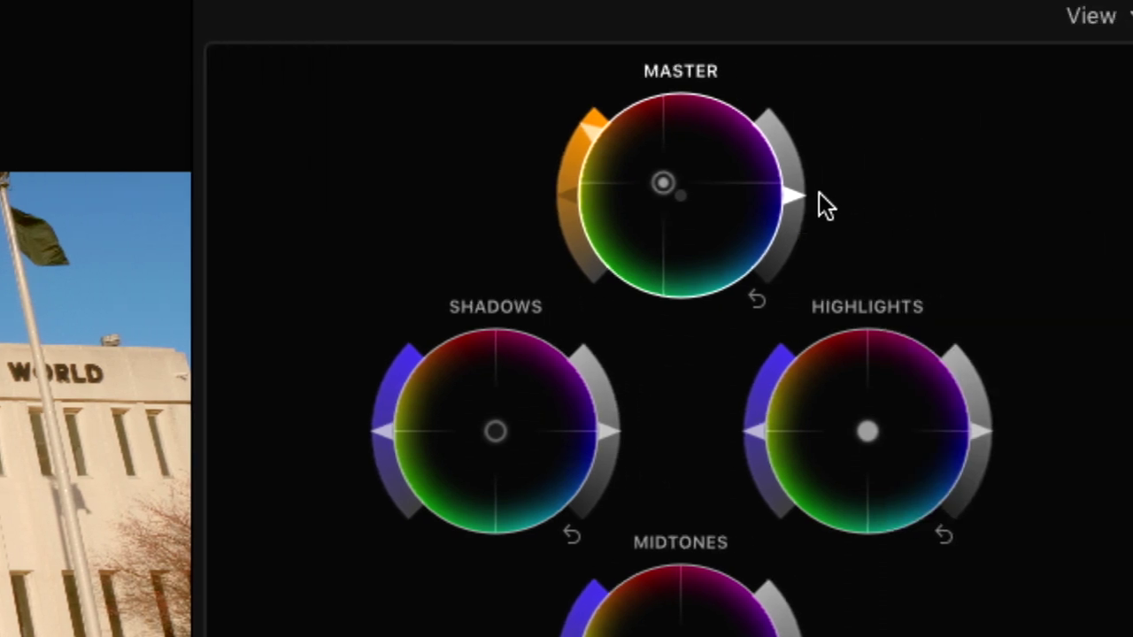
mouse_move(799, 196)
mouse_down()
mouse_move(786, 143)
mouse_move(798, 190)
mouse_up()
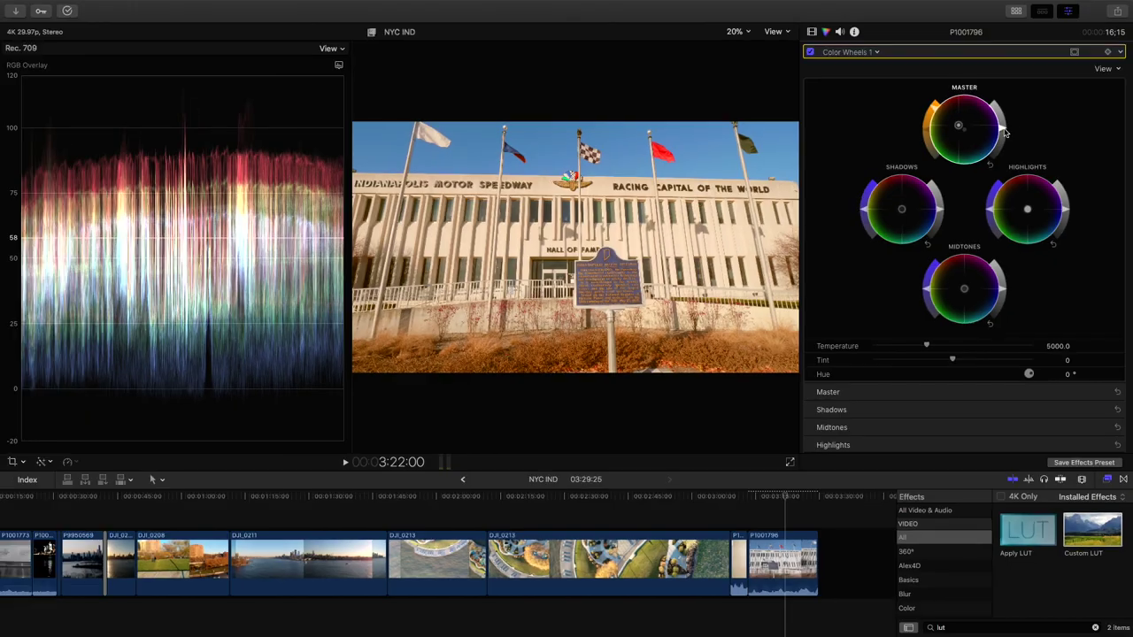
mouse_move(1005, 132)
mouse_down()
mouse_move(1002, 150)
mouse_move(997, 104)
mouse_move(1003, 142)
mouse_move(1002, 124)
mouse_up()
click(991, 165)
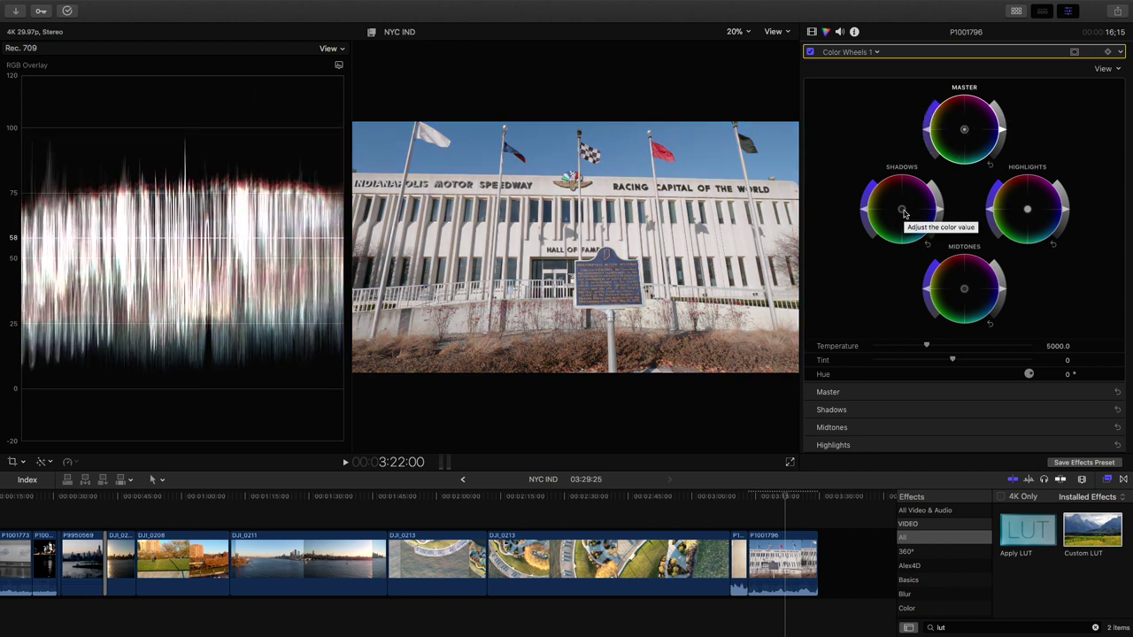
Tint the shadows teal and the highlights orange, with raised highlights saturation and shadows saturation reduced to 0.45.
drag(902, 212, 921, 226)
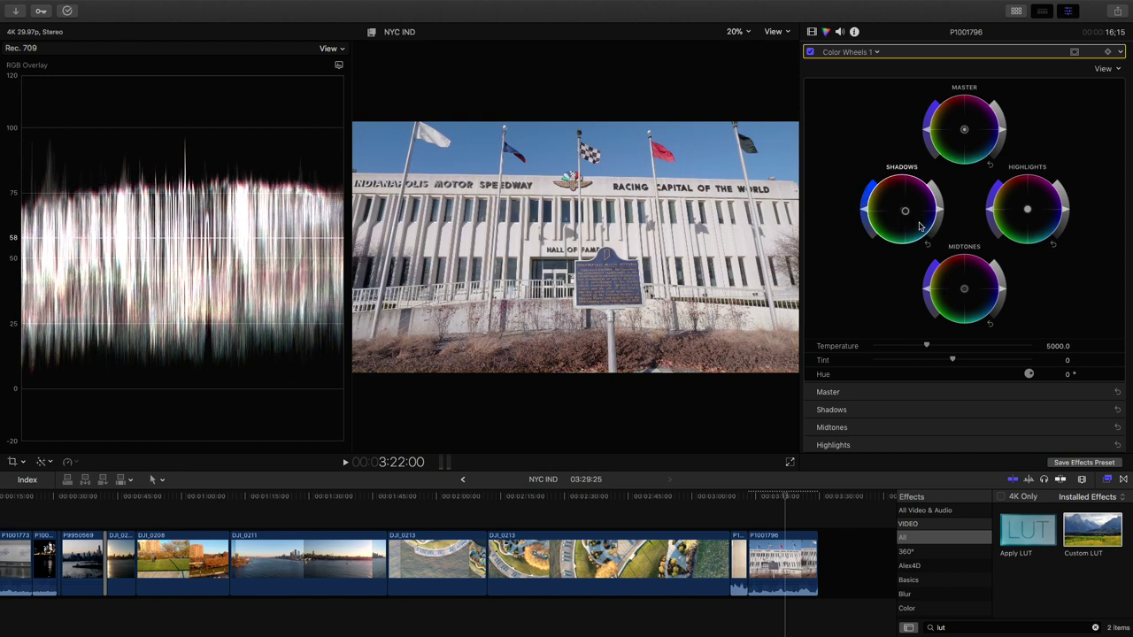
drag(1026, 209, 1021, 207)
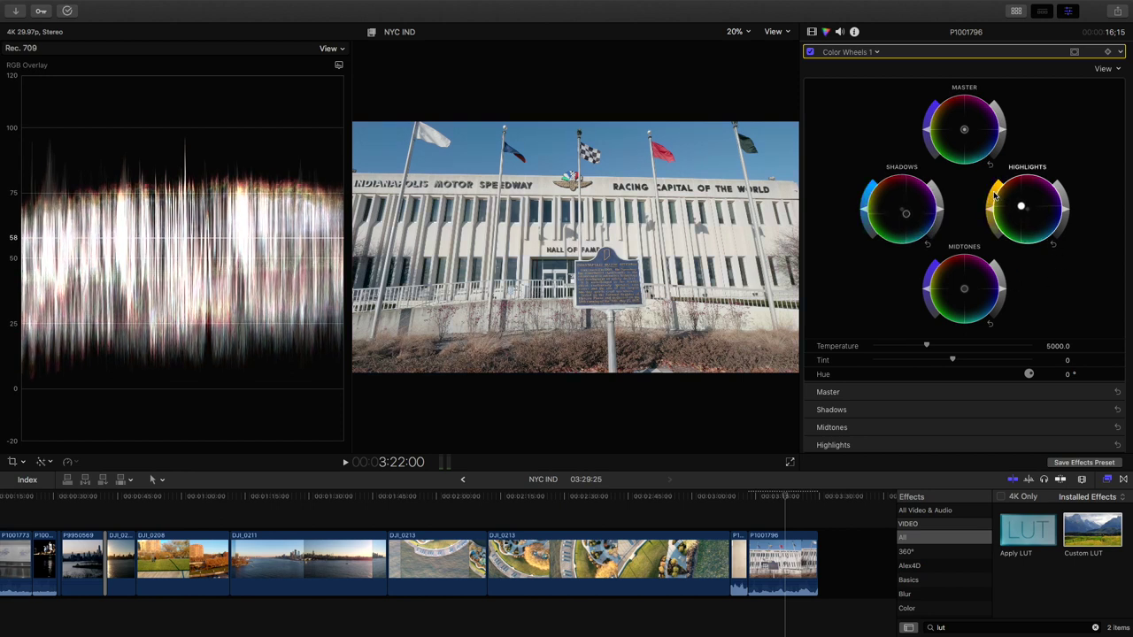
drag(989, 211, 995, 196)
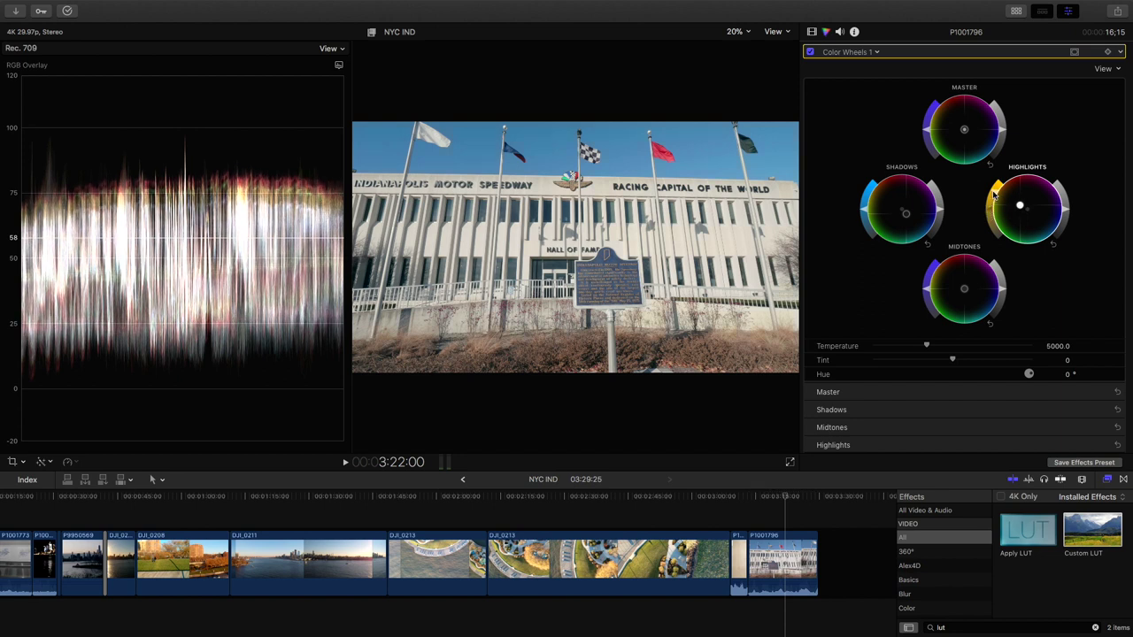
drag(868, 210, 869, 198)
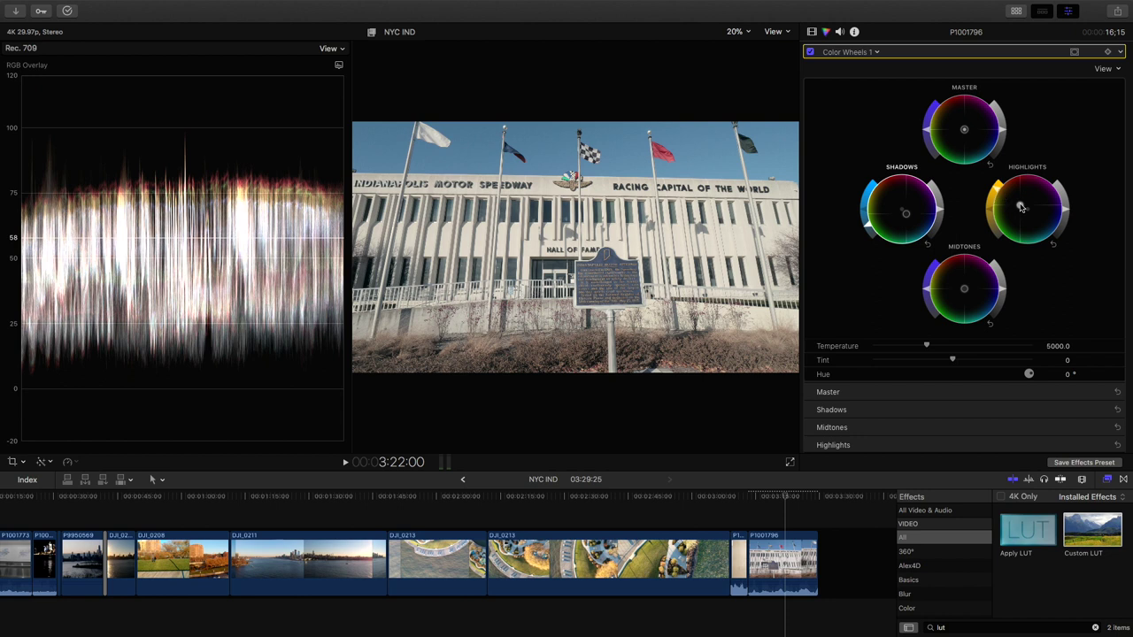
Expand the Master and Shadows numeric parameters and try out the correction's Mix amount, leaving it at 1.0.
scroll(957, 351, down, 1)
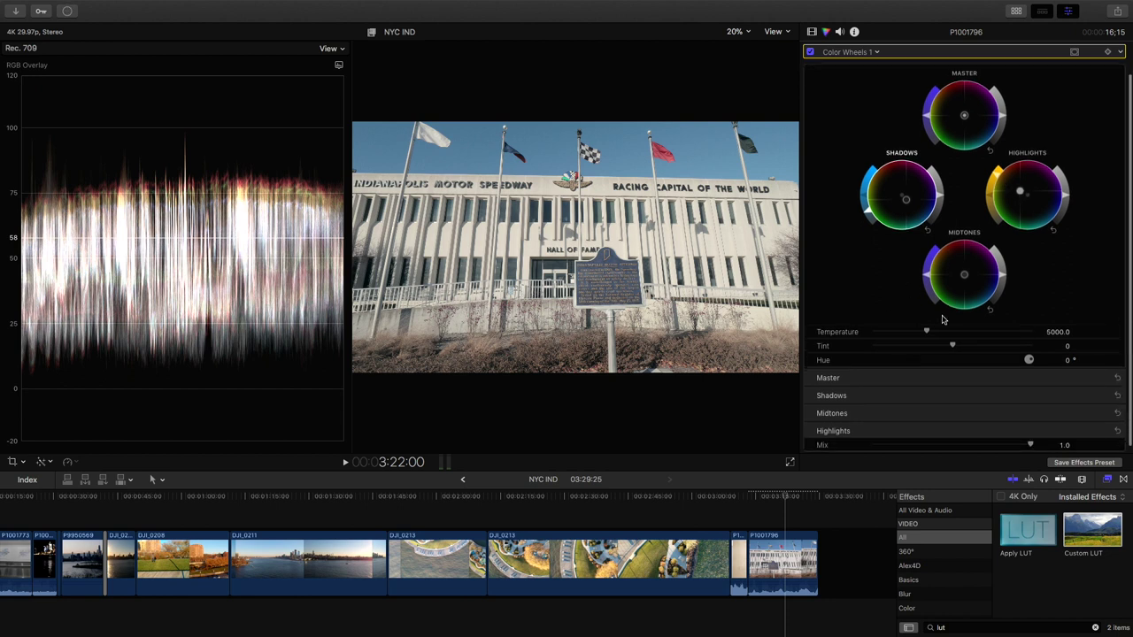
scroll(957, 379, down, 1)
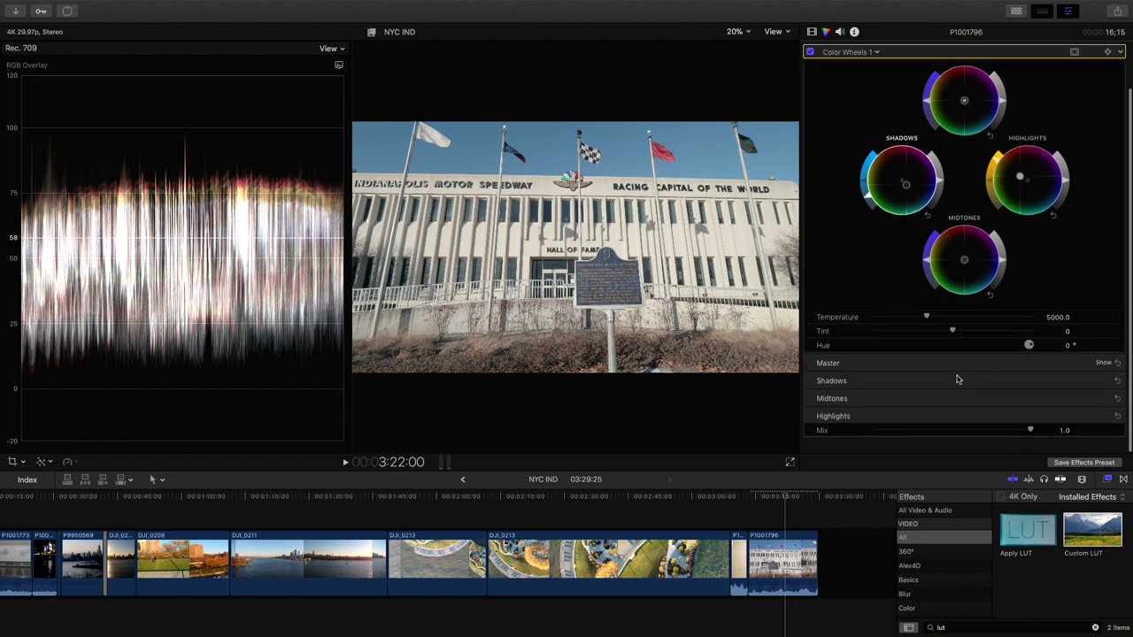
click(1104, 377)
scroll(1049, 385, down, 3)
click(1106, 387)
drag(953, 417, 944, 417)
scroll(943, 394, down, 2)
scroll(944, 394, down, 2)
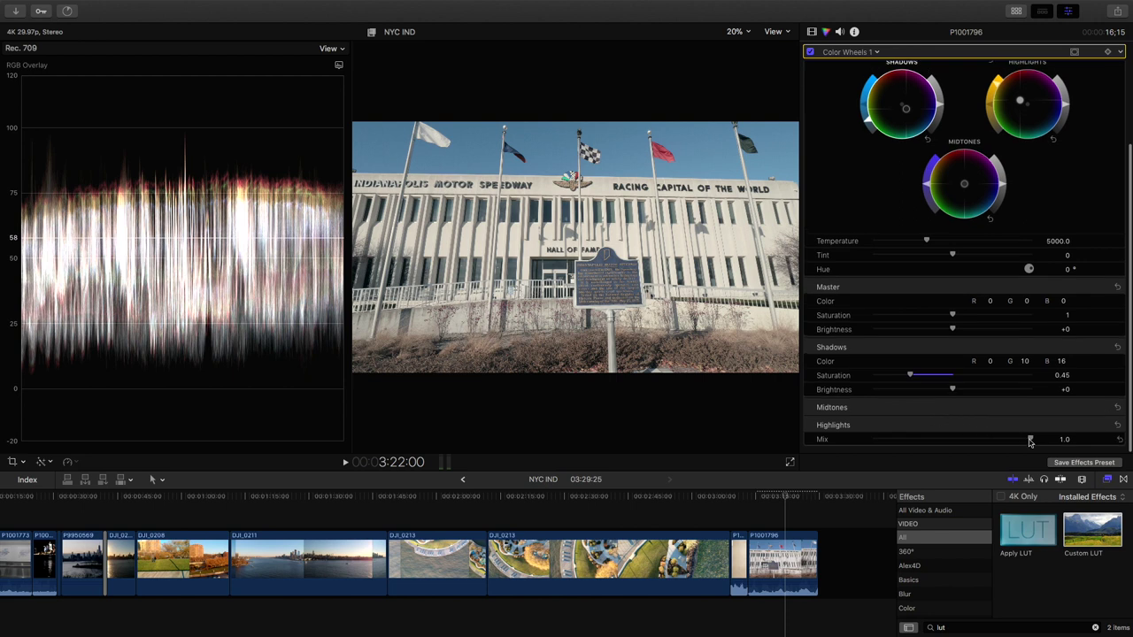
drag(971, 443, 1069, 446)
scroll(993, 301, up, 5)
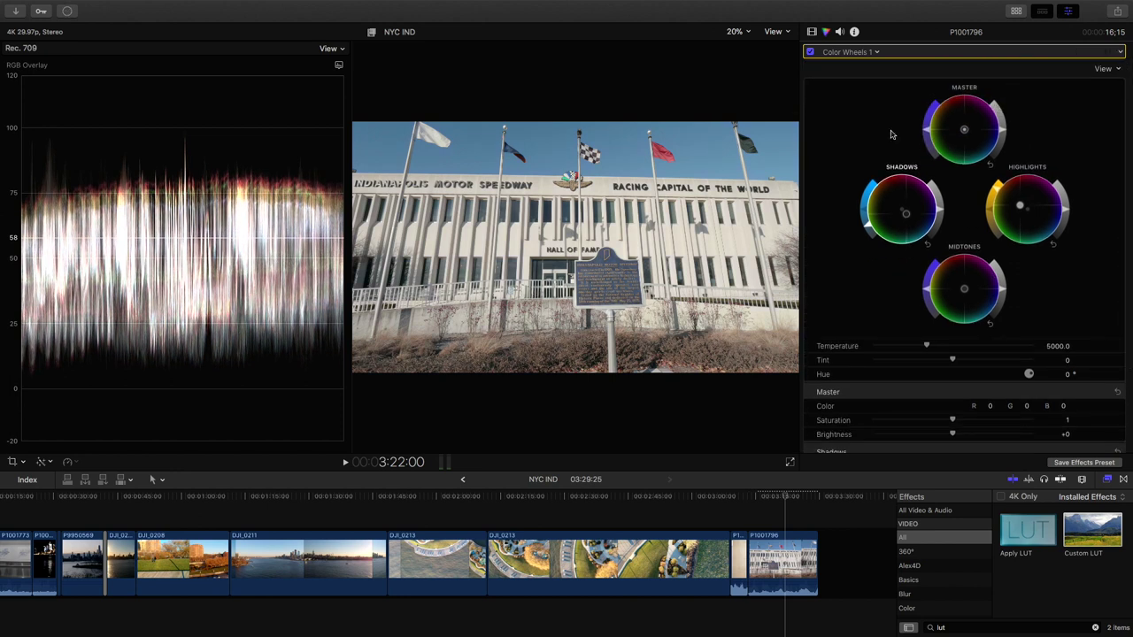
Delete the Color Wheels correction and add a Color Curves correction to clip P1001796.
click(1122, 53)
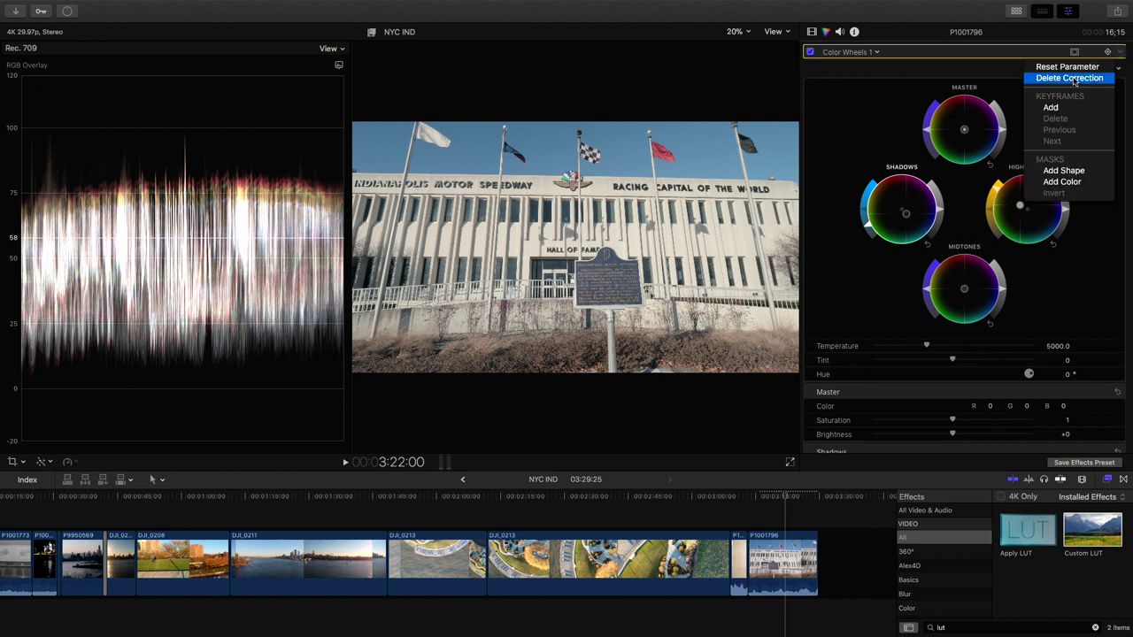
click(1073, 79)
click(873, 53)
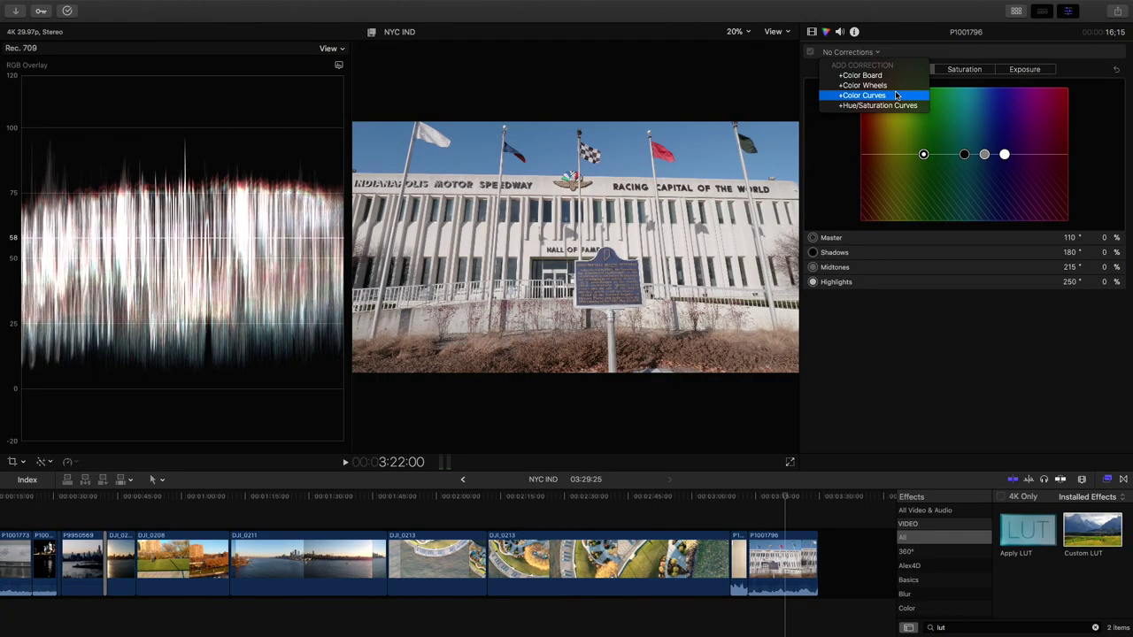
click(896, 94)
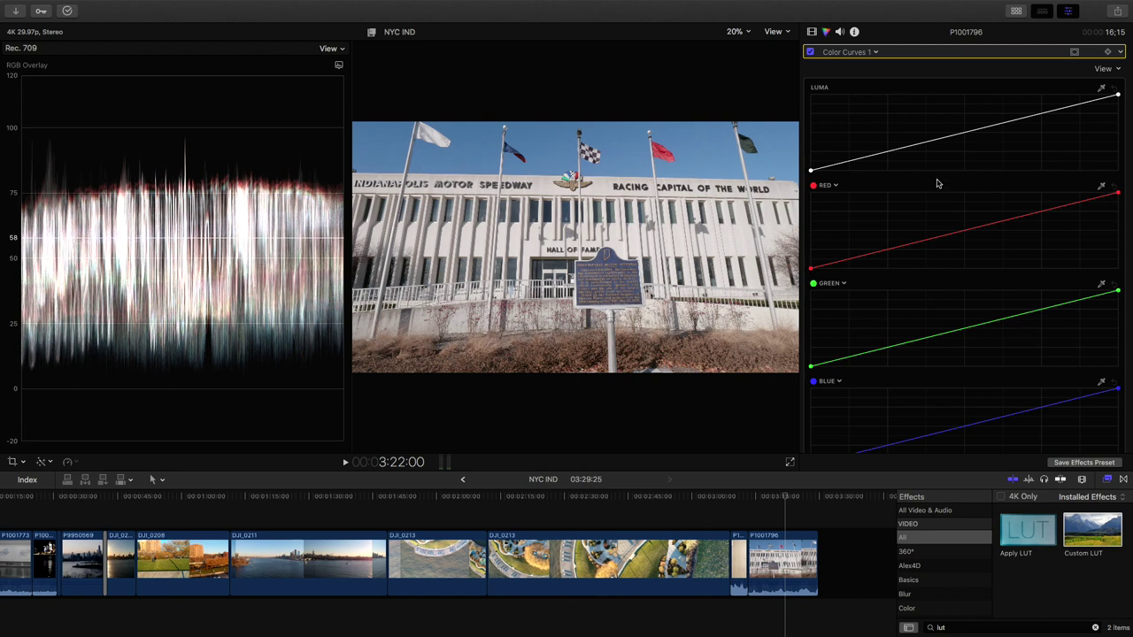
Shape the Luma curve into a gentle S by lowering a shadow point and raising a highlight point.
scroll(943, 237, down, 3)
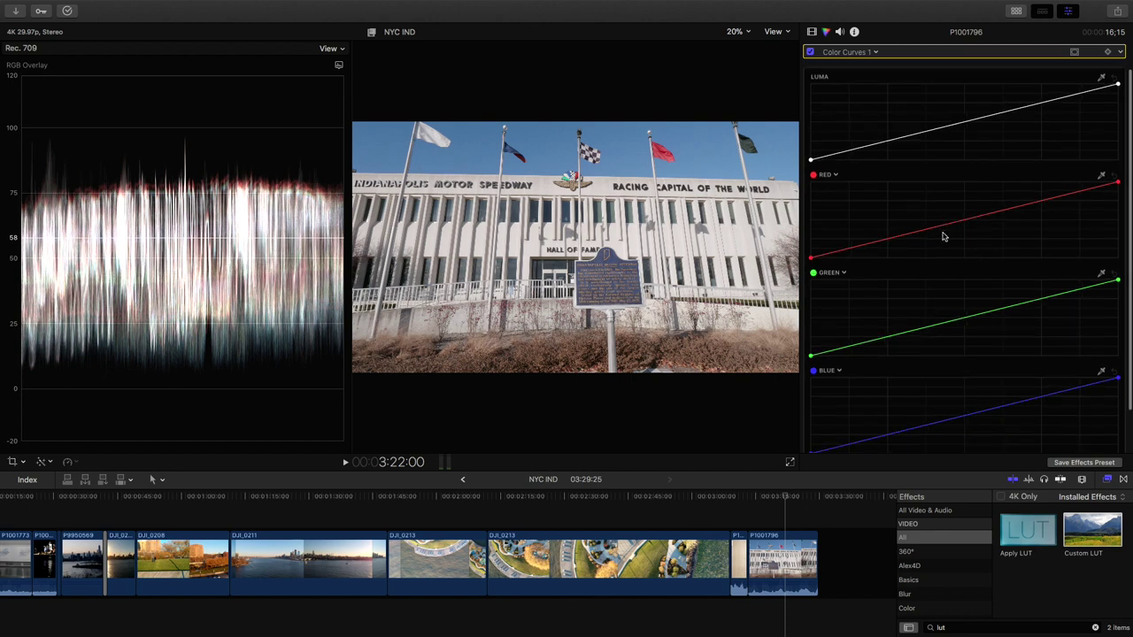
scroll(943, 236, up, 3)
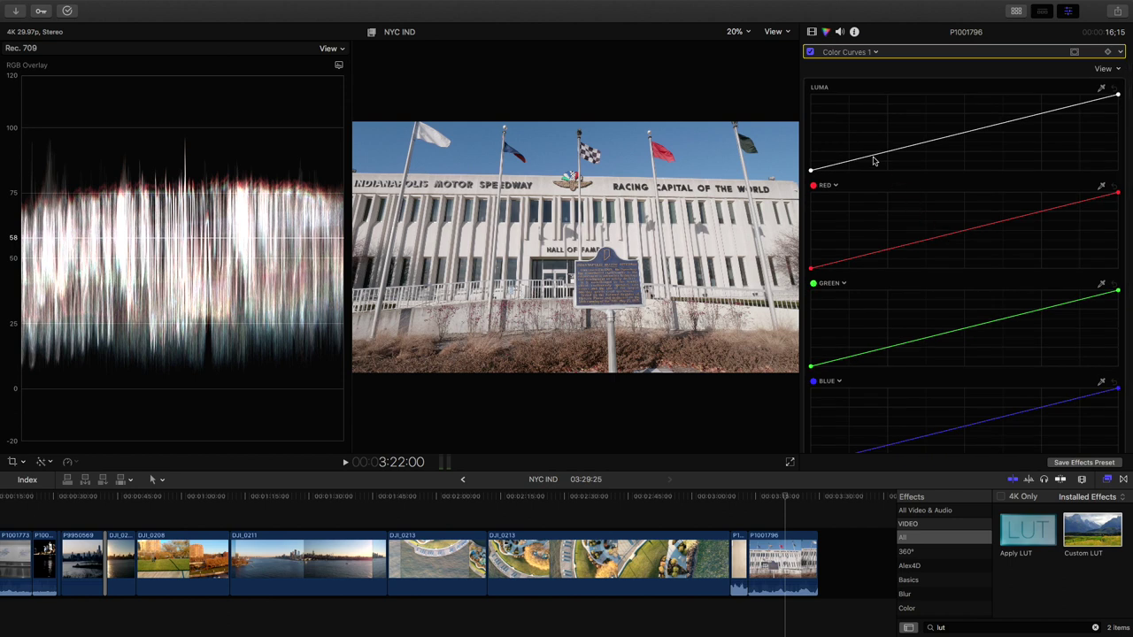
drag(880, 157, 883, 163)
drag(1065, 109, 1062, 98)
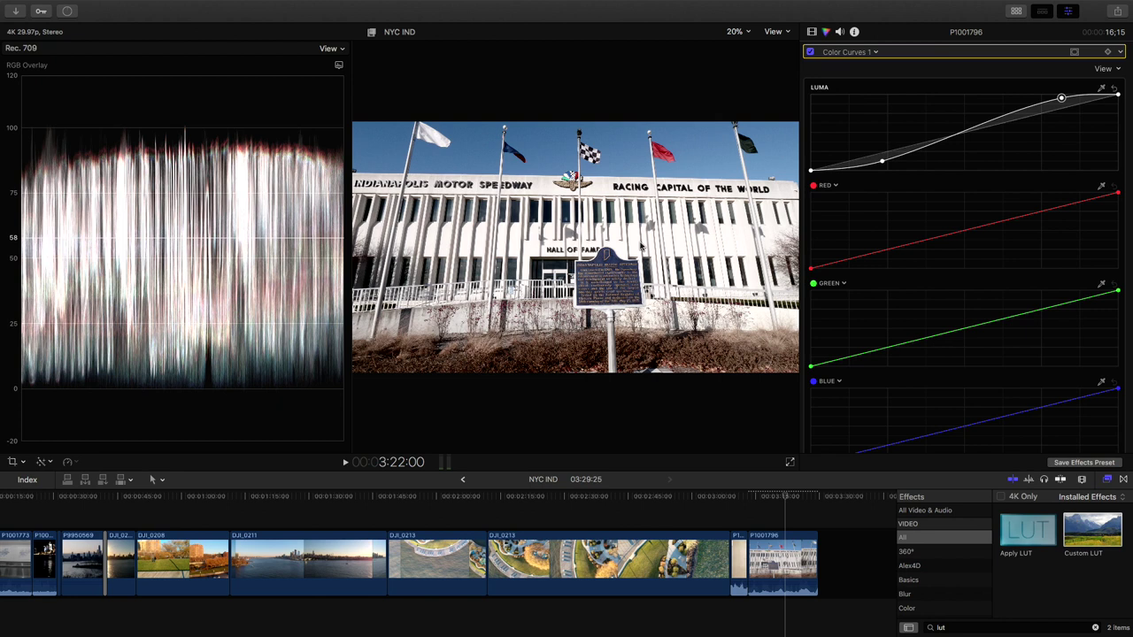
Pull down the shadows of the Red curve and raise the highlights of the Blue curve, anchoring each at a midtone point.
drag(878, 256, 911, 242)
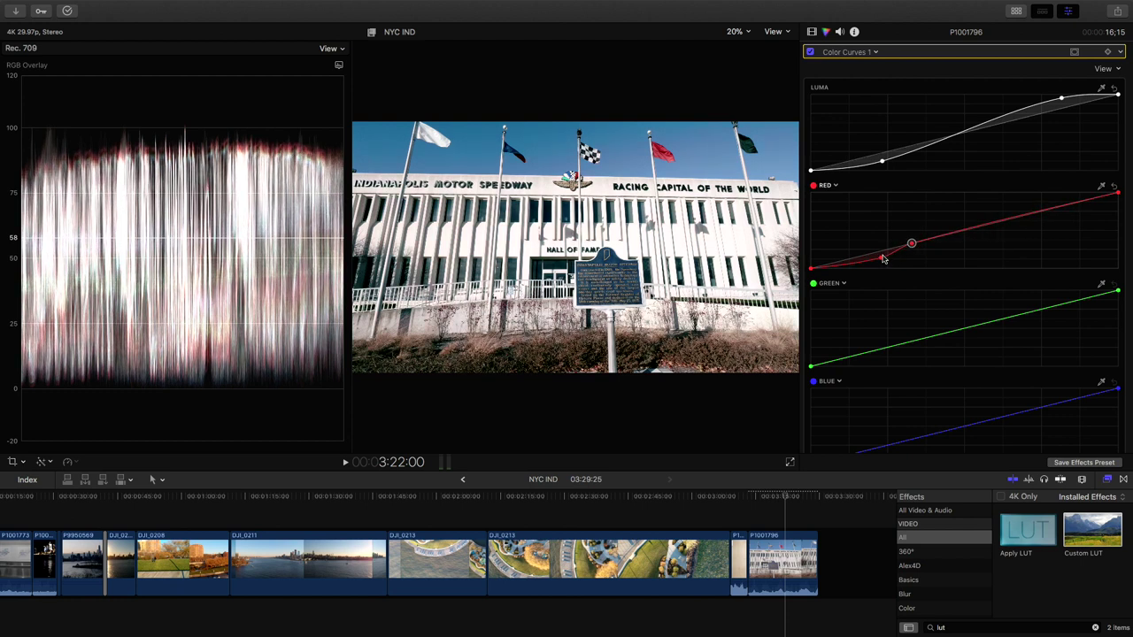
scroll(994, 309, down, 2)
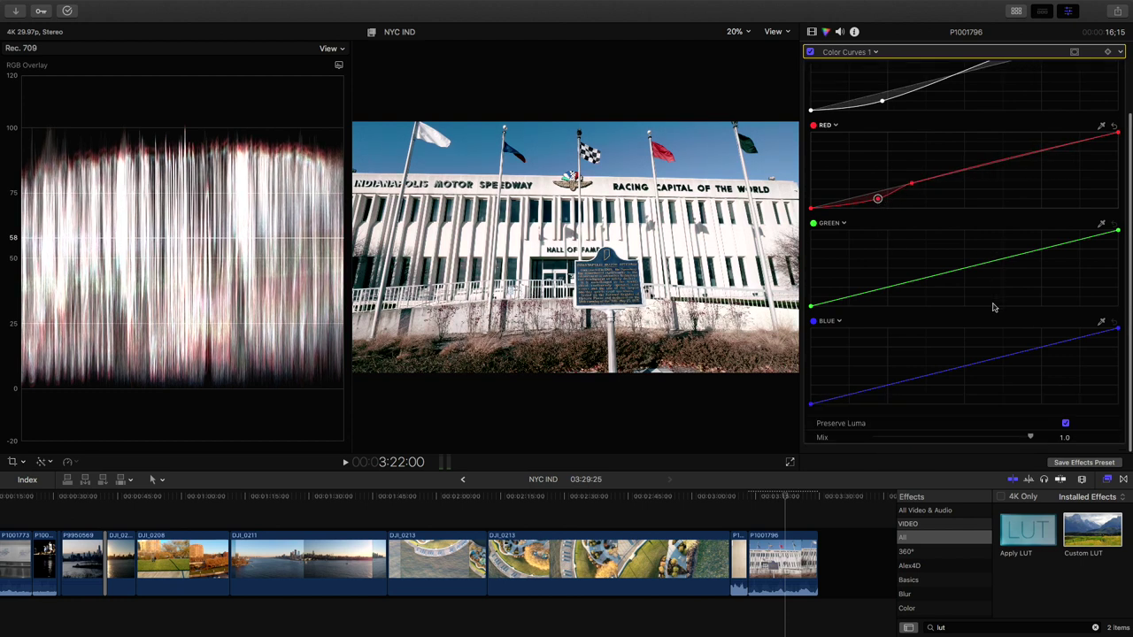
click(1000, 361)
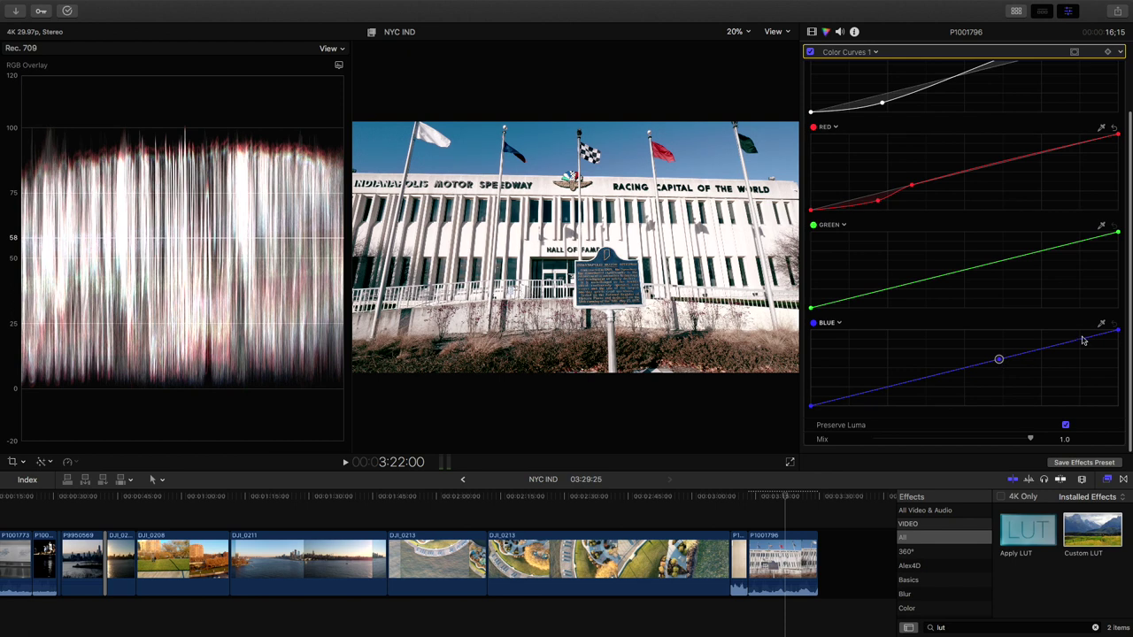
drag(1062, 344, 1062, 336)
drag(878, 202, 875, 202)
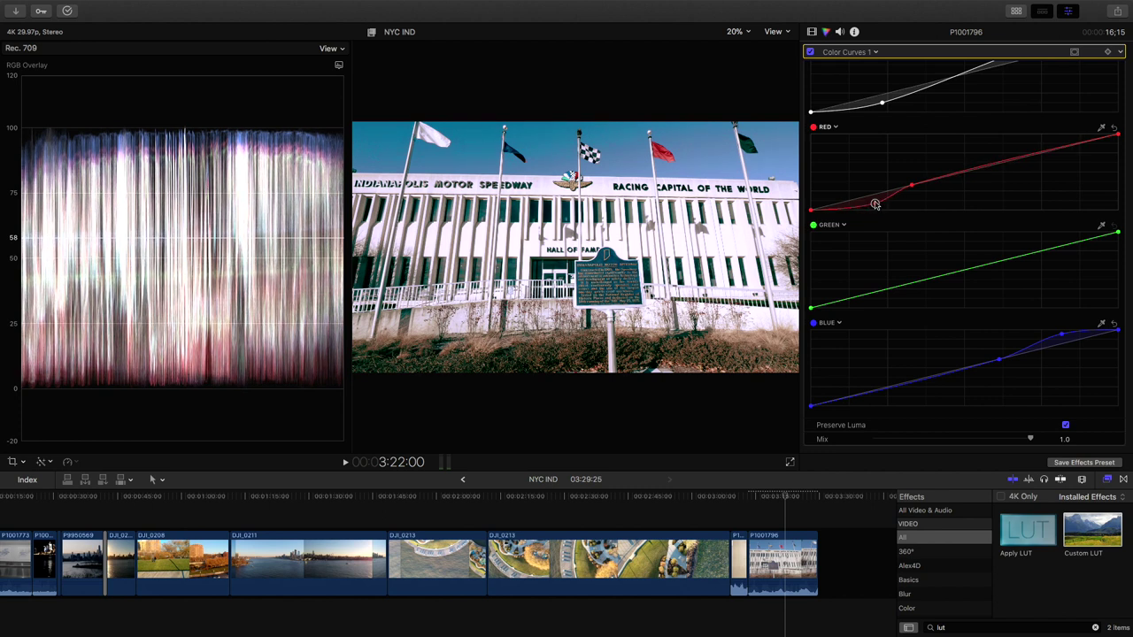
Switch the waveform scope to RGB Parade and ease the Red curve's shadow point back up toward the diagonal.
click(338, 64)
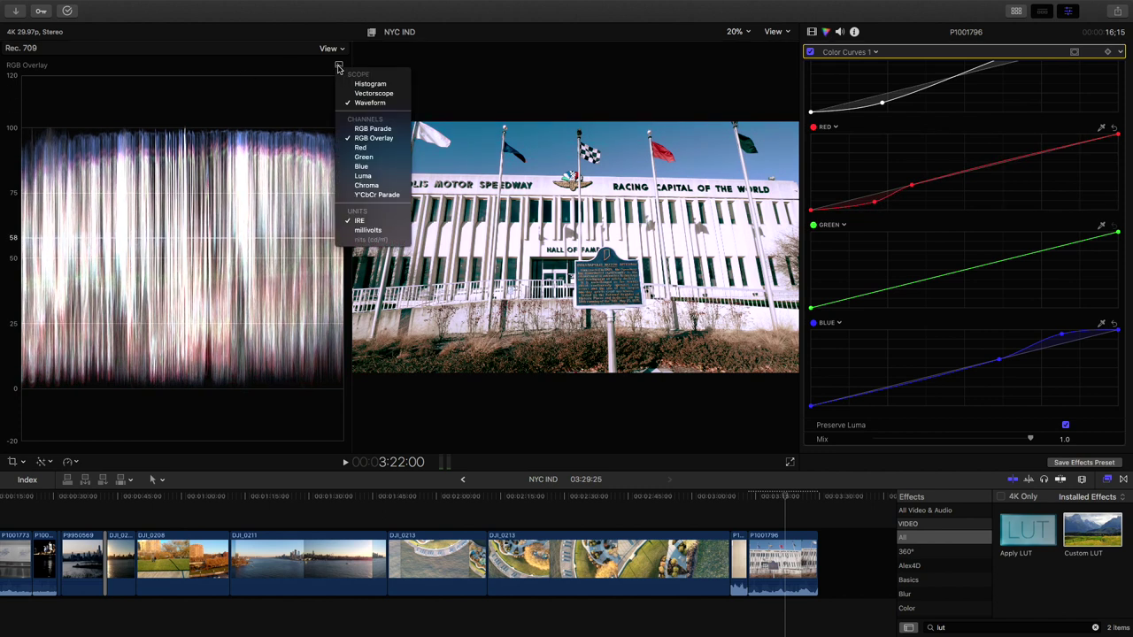
click(373, 129)
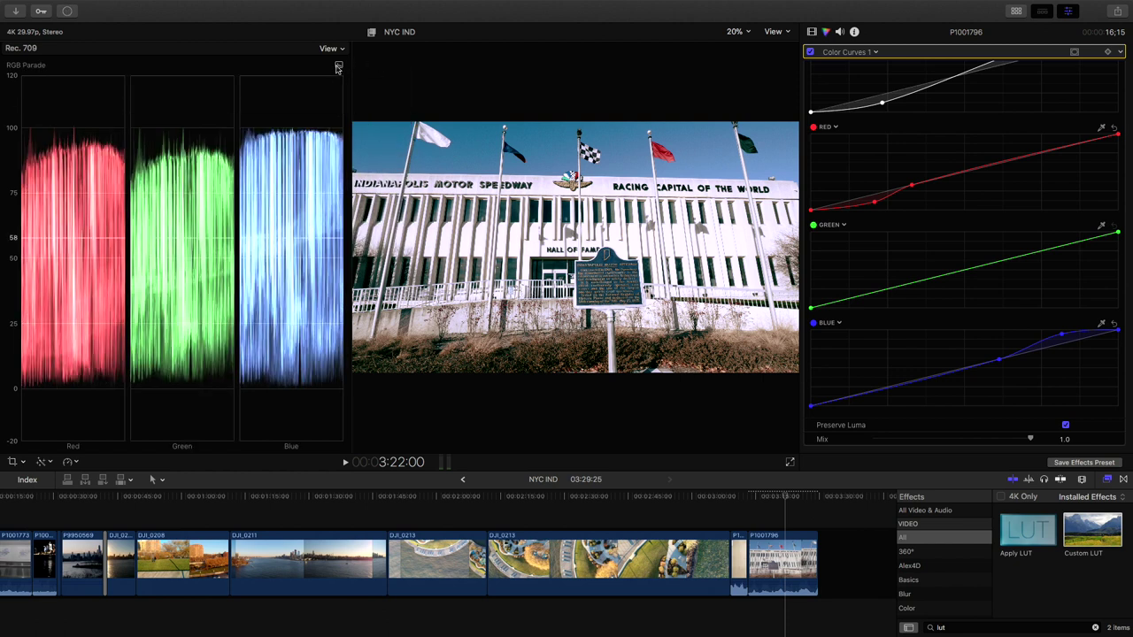
click(338, 66)
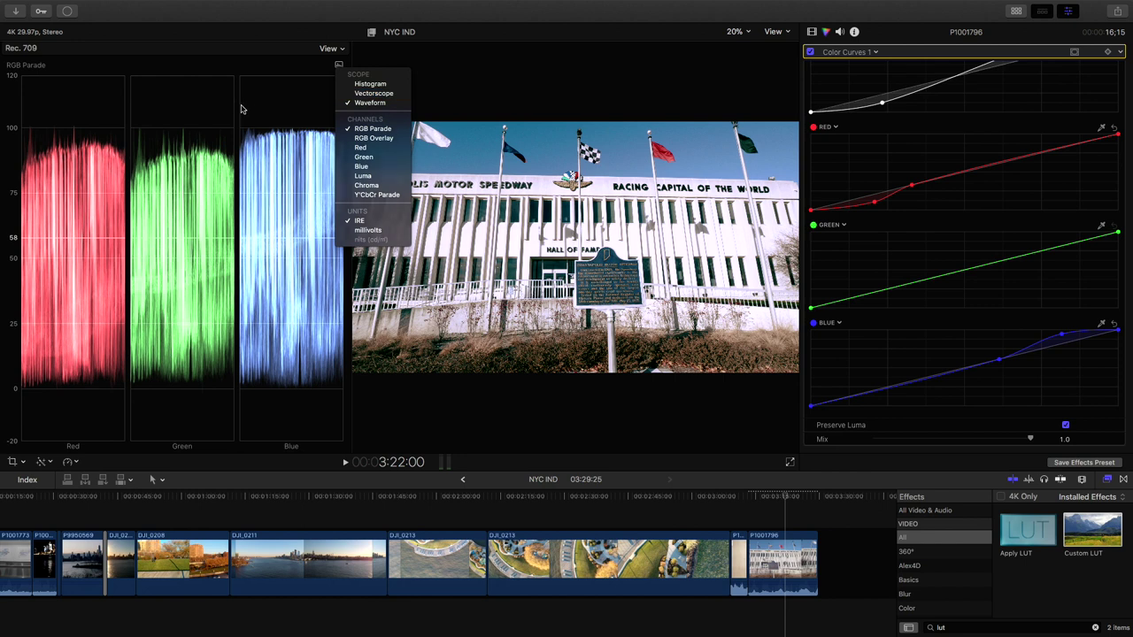
click(238, 223)
click(873, 202)
mouse_move(874, 214)
mouse_down()
mouse_move(873, 181)
mouse_move(873, 201)
mouse_up()
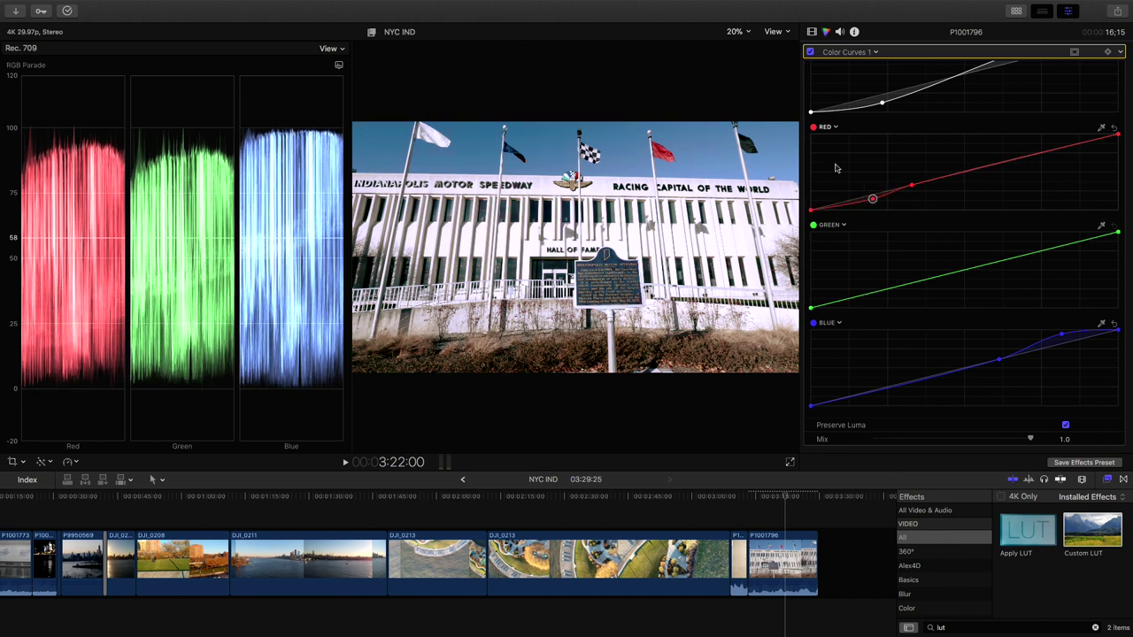
View the image in the Vectorscope, and return to the Waveform scope with RGB Overlay channels.
click(338, 64)
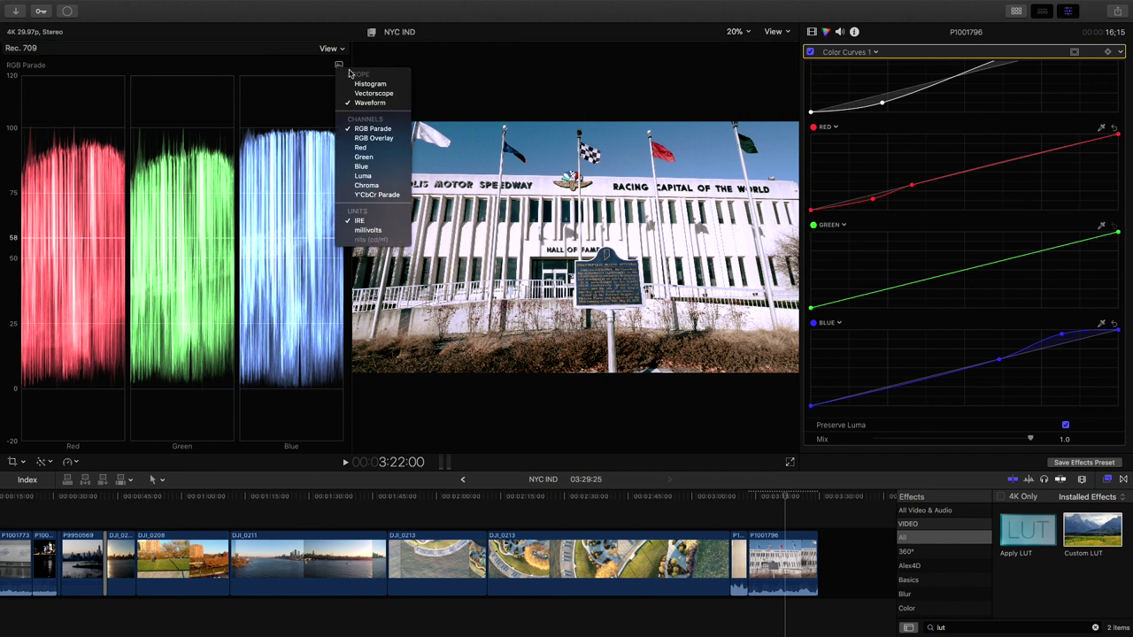
click(373, 93)
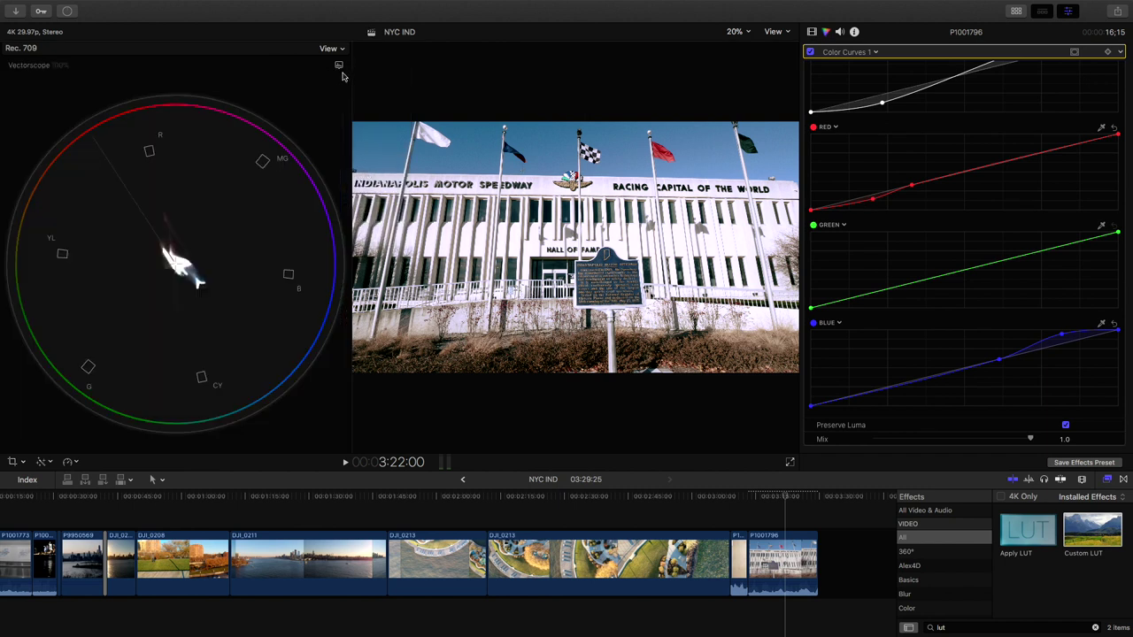
click(338, 65)
click(365, 103)
click(338, 65)
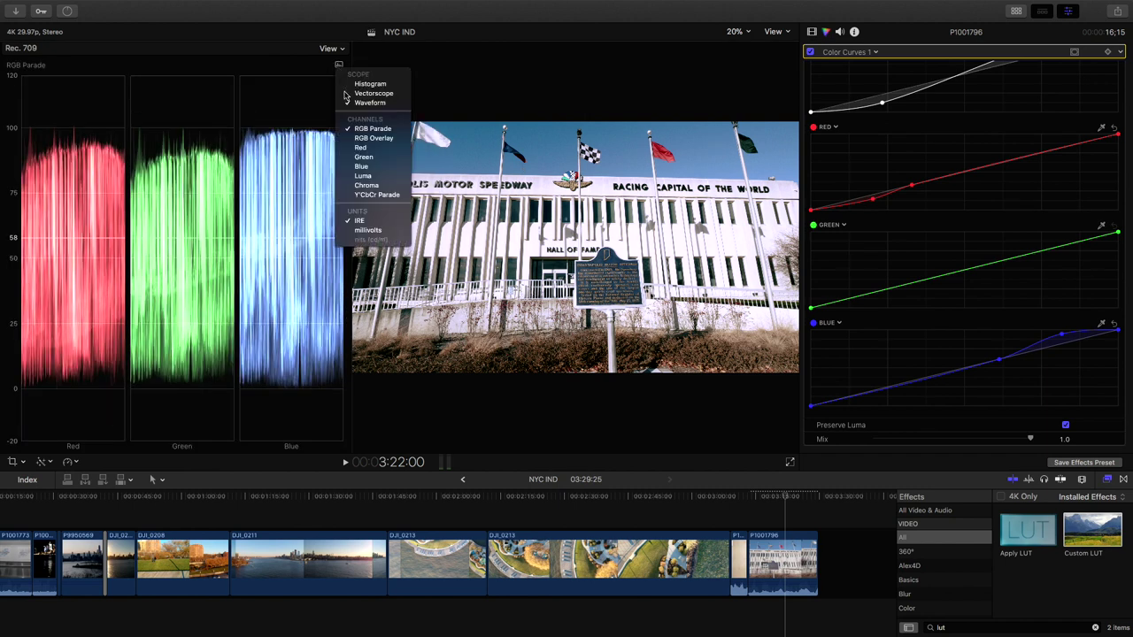
click(374, 138)
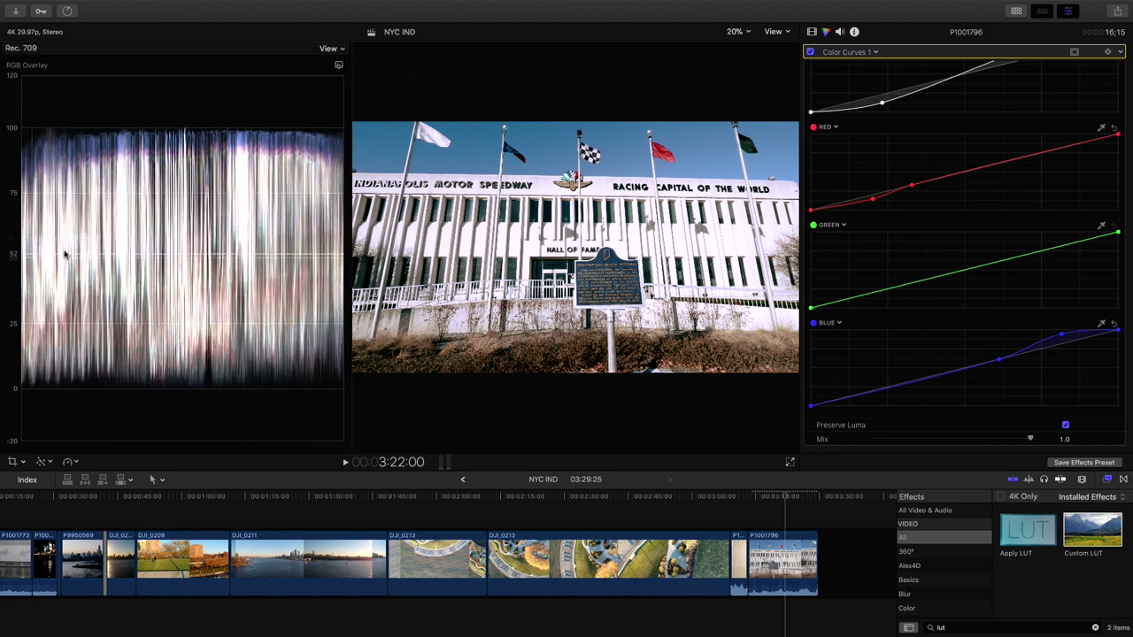
Try raising the Red curve's shadow point above the diagonal, and delete the Color Curves correction.
drag(876, 201, 873, 192)
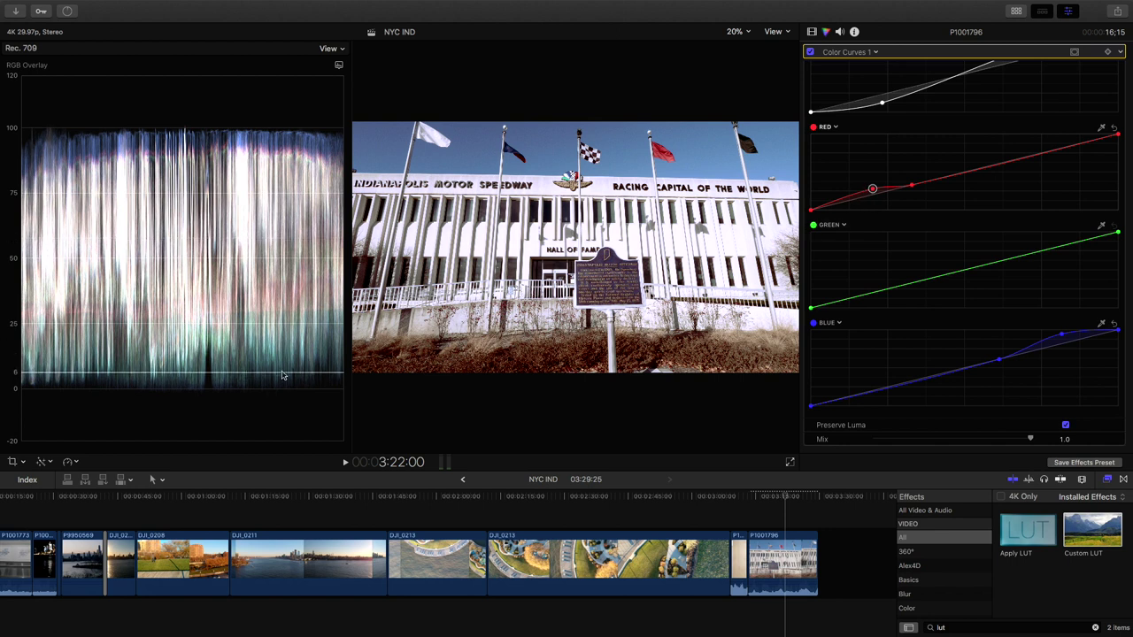
scroll(1047, 196, down, 1)
scroll(1047, 196, up, 3)
click(1120, 52)
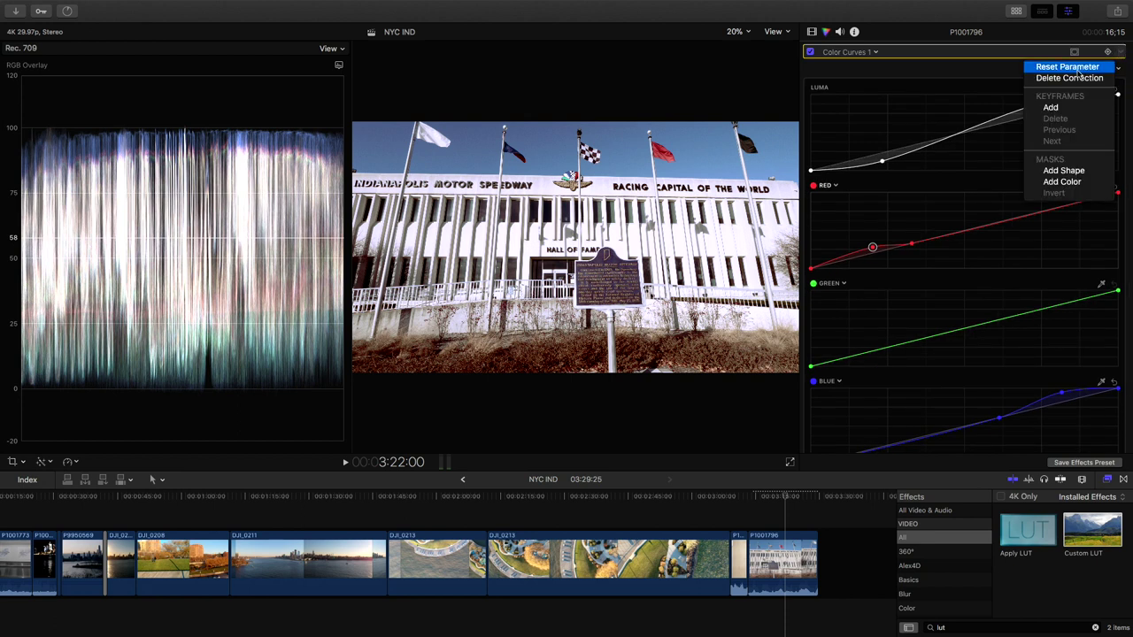
click(1066, 79)
Add a Hue/Saturation Curves correction and place control points at cyan and violet on the Hue vs Sat curve.
click(865, 52)
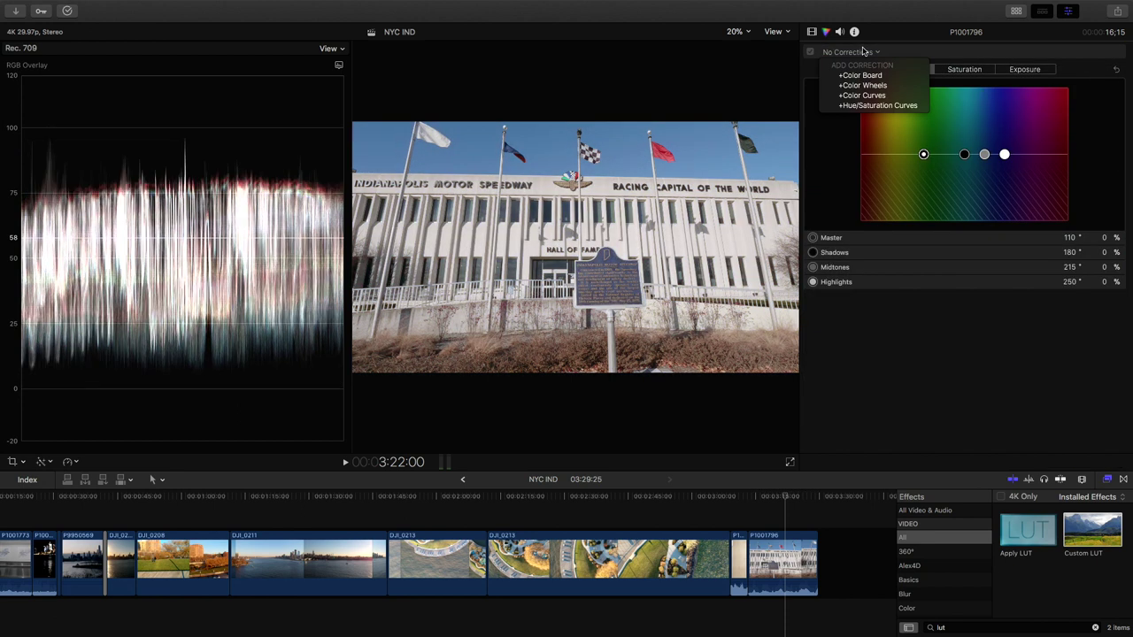
click(903, 107)
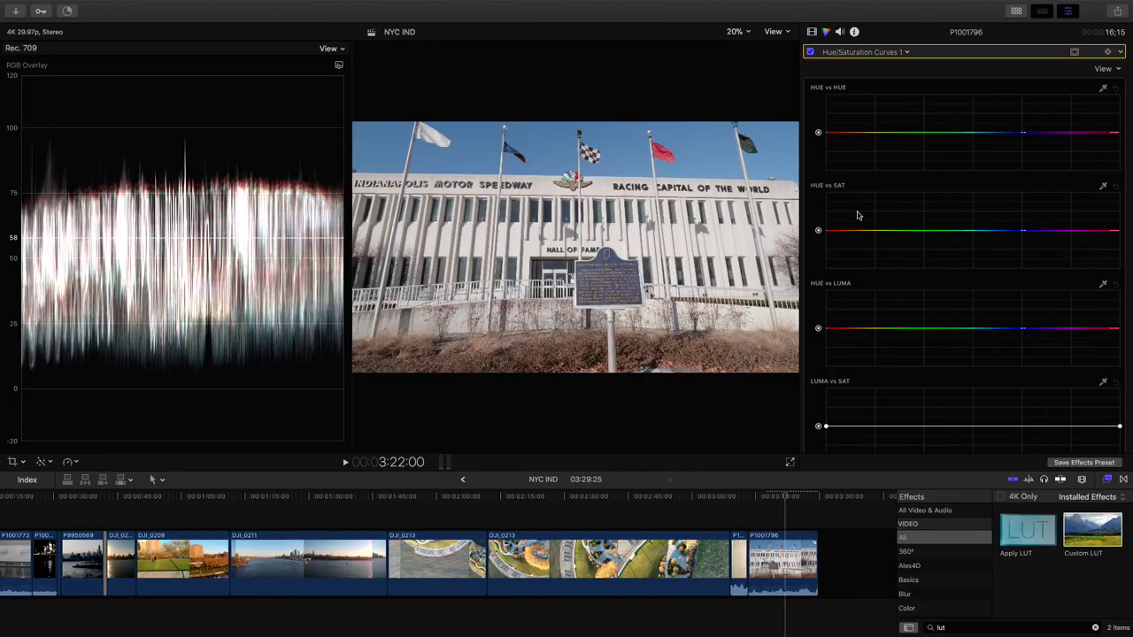
click(985, 231)
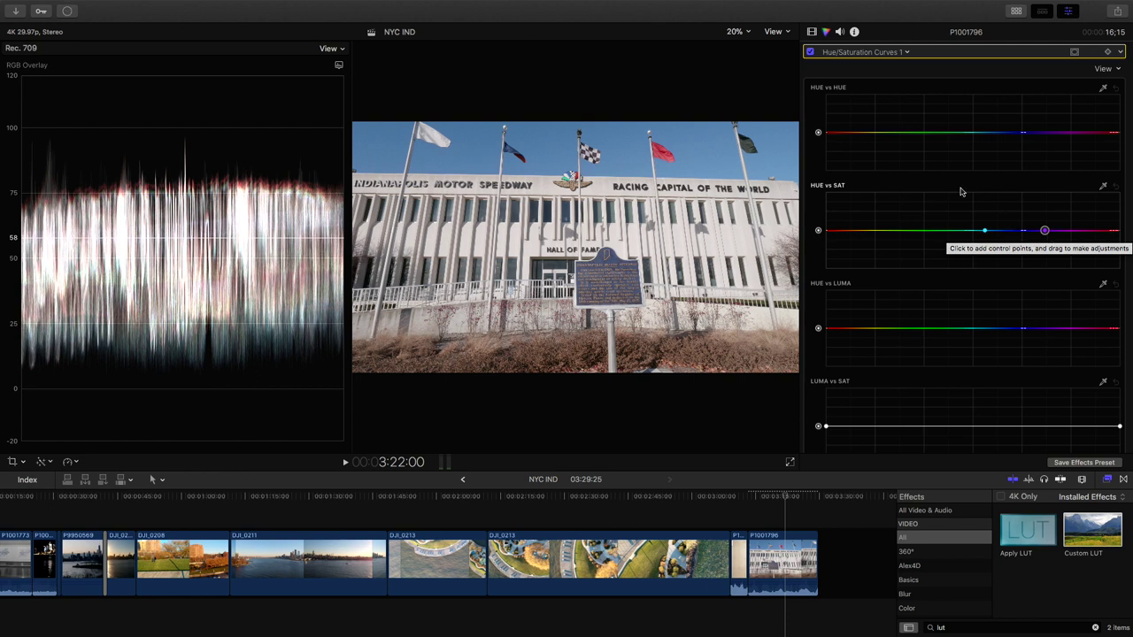
Try raising the blues on the Hue vs Sat curve between the cyan and violet points, and reset the curve.
drag(1012, 231, 1009, 209)
mouse_move(1008, 205)
mouse_down()
mouse_move(1007, 253)
mouse_move(1013, 201)
mouse_up()
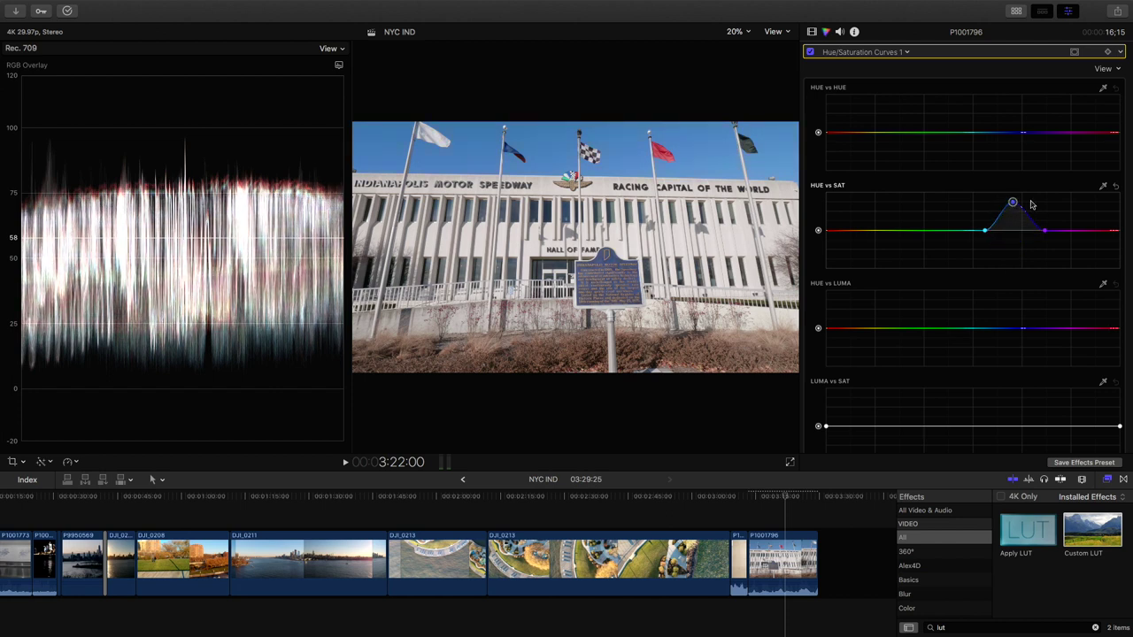
click(1117, 188)
Sample the blue sky for the Hue vs Sat curve and raise the sampled point to increase the sky's saturation.
click(1103, 186)
click(620, 153)
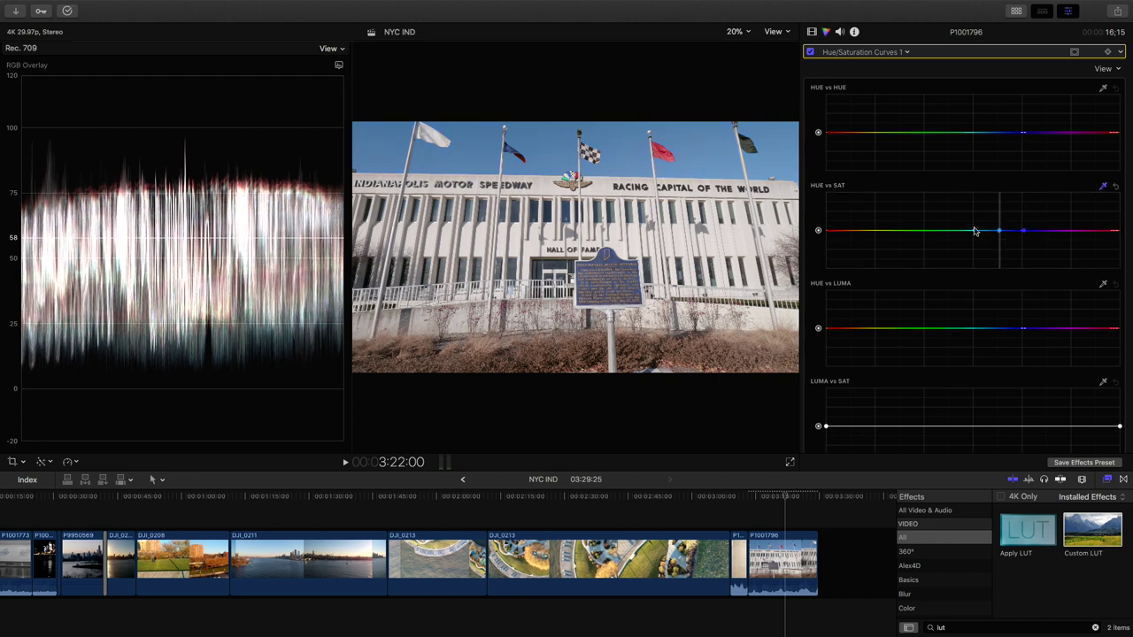
mouse_move(1002, 232)
mouse_down()
mouse_move(1001, 208)
mouse_move(1001, 264)
mouse_move(997, 212)
mouse_up()
Sample the red flag for the Hue vs Sat curve and raise the sampled red point to boost its saturation.
click(1104, 187)
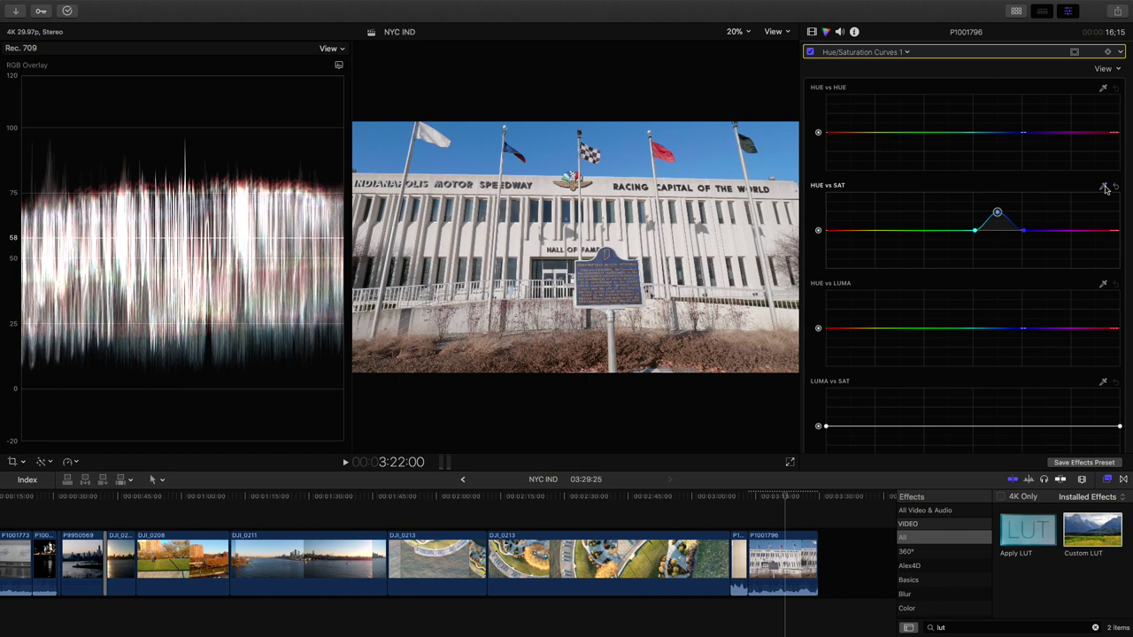
click(666, 145)
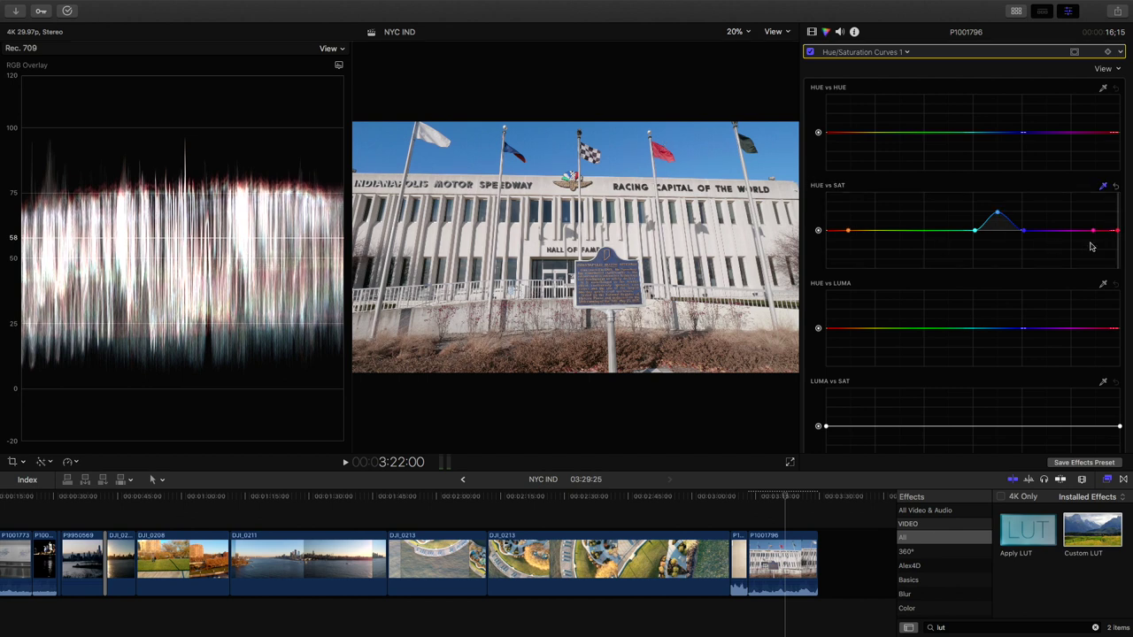
drag(1119, 233, 1115, 208)
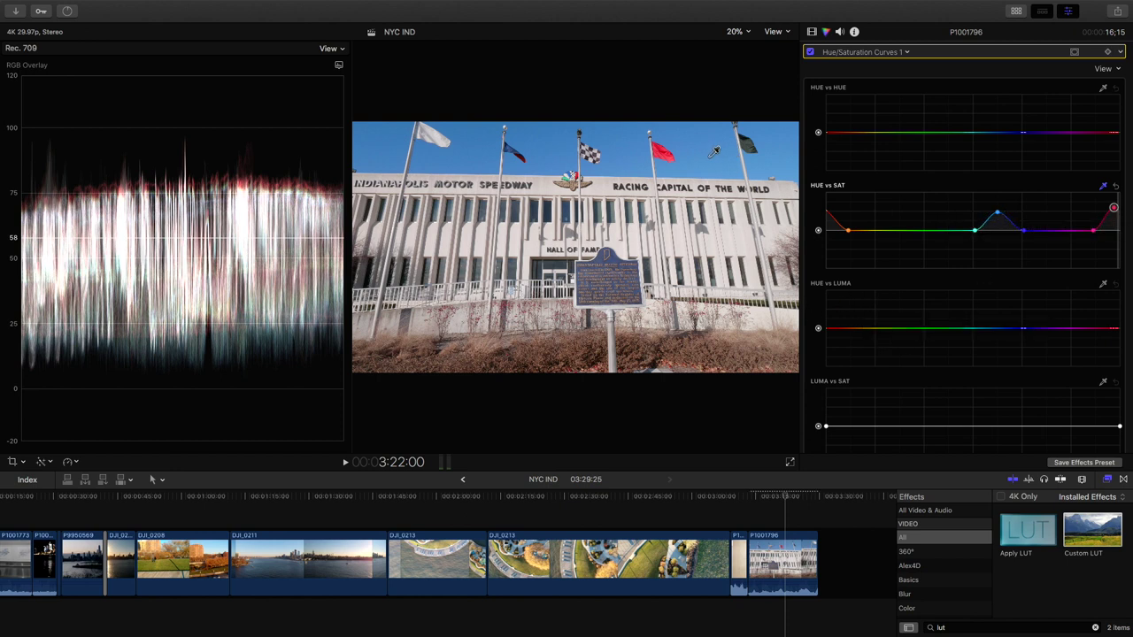
Sample the blue sky for the Hue vs Luma curve and lower the sampled point slightly to darken the sky.
click(1105, 285)
click(703, 144)
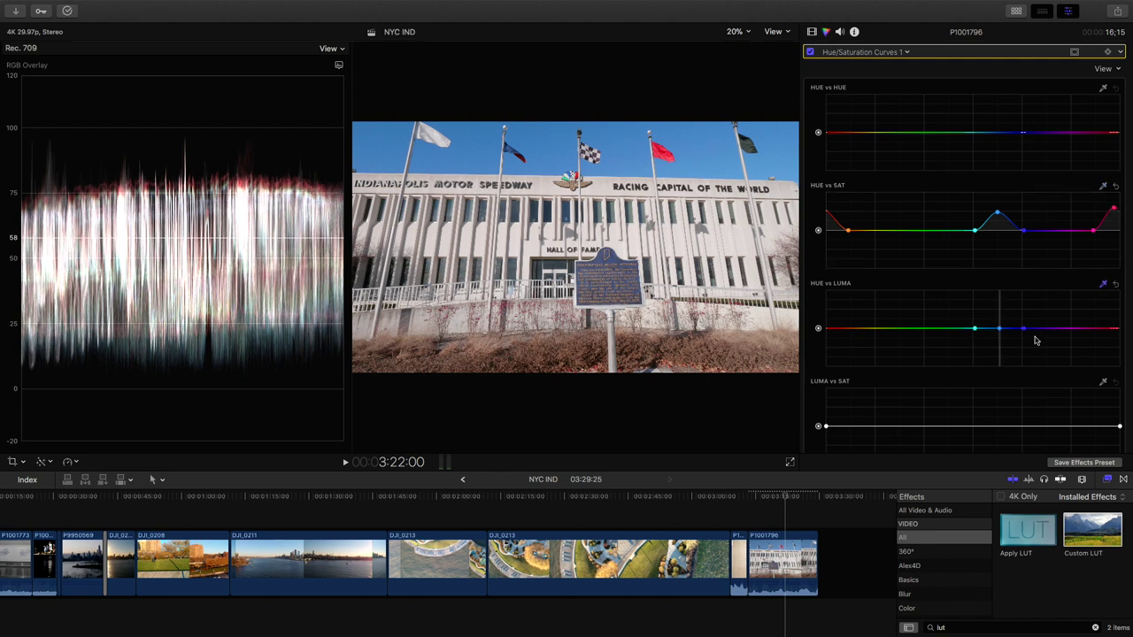
drag(1000, 333, 999, 340)
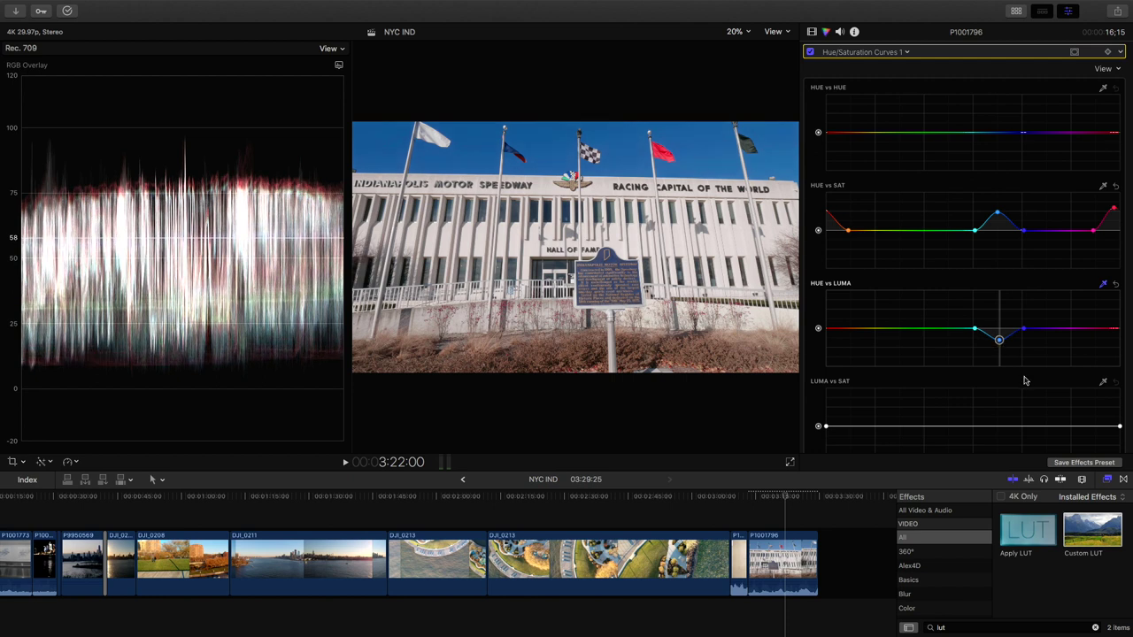
Look over the remaining Luma vs Sat, Sat vs Sat and Orange vs Sat curves of the Hue/Saturation Curves correction.
scroll(983, 397, down, 2)
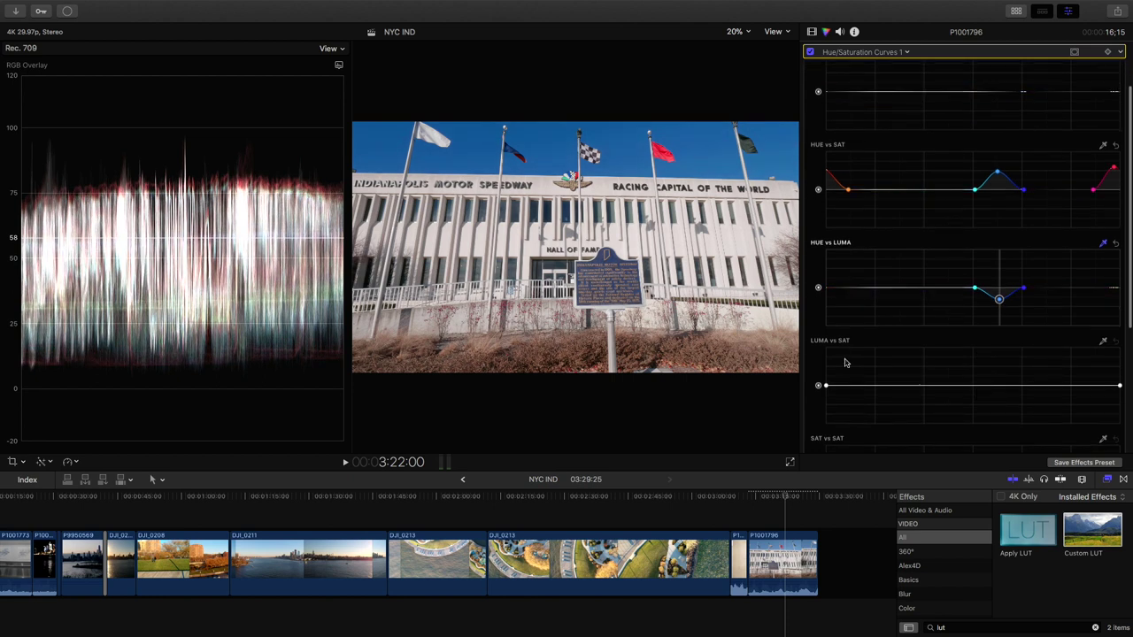
scroll(929, 371, down, 1)
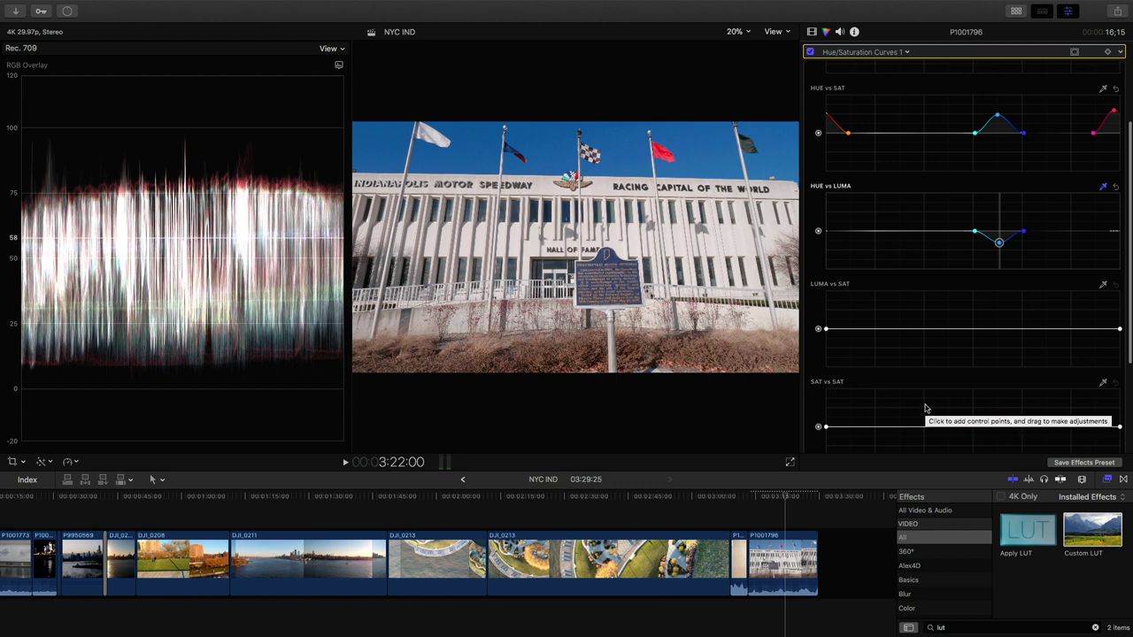
scroll(1040, 203, up, 3)
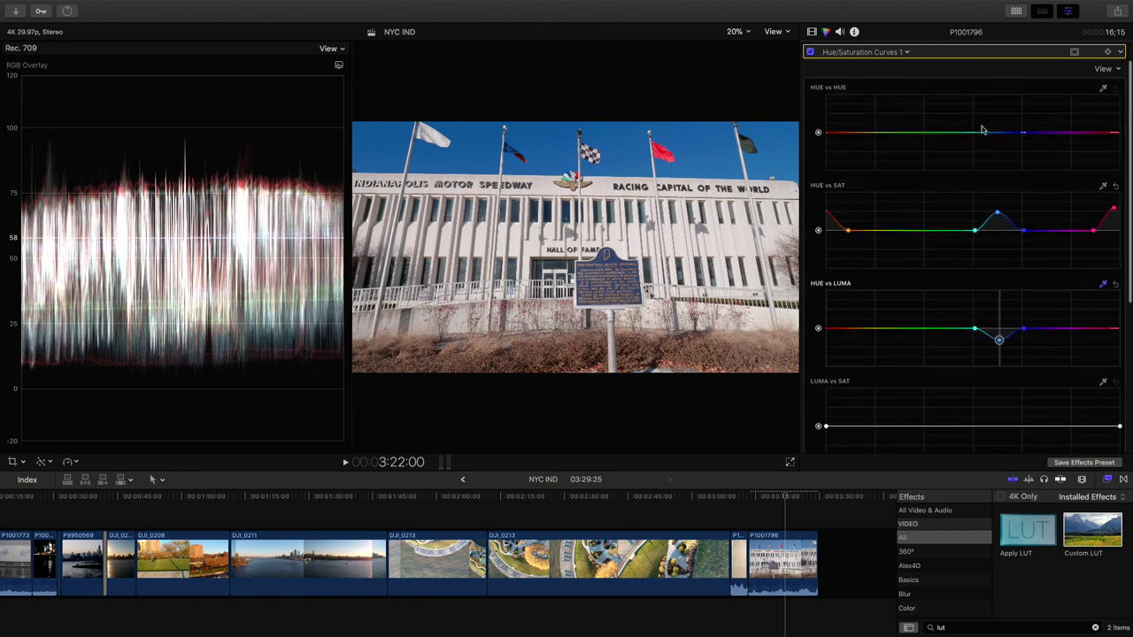
scroll(971, 303, down, 3)
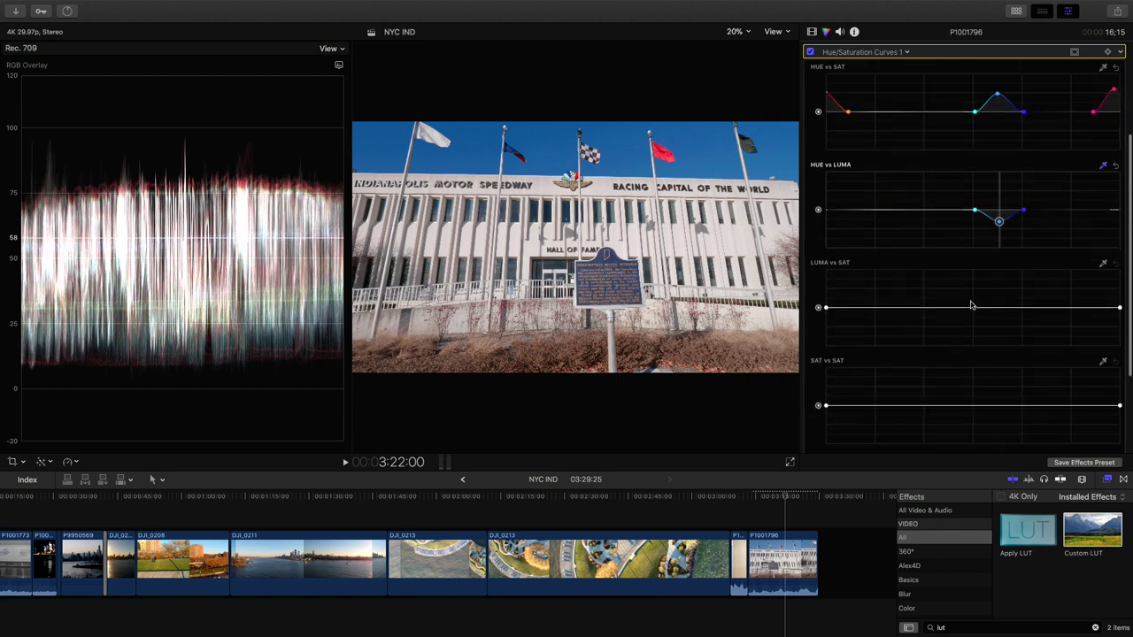
scroll(970, 304, down, 3)
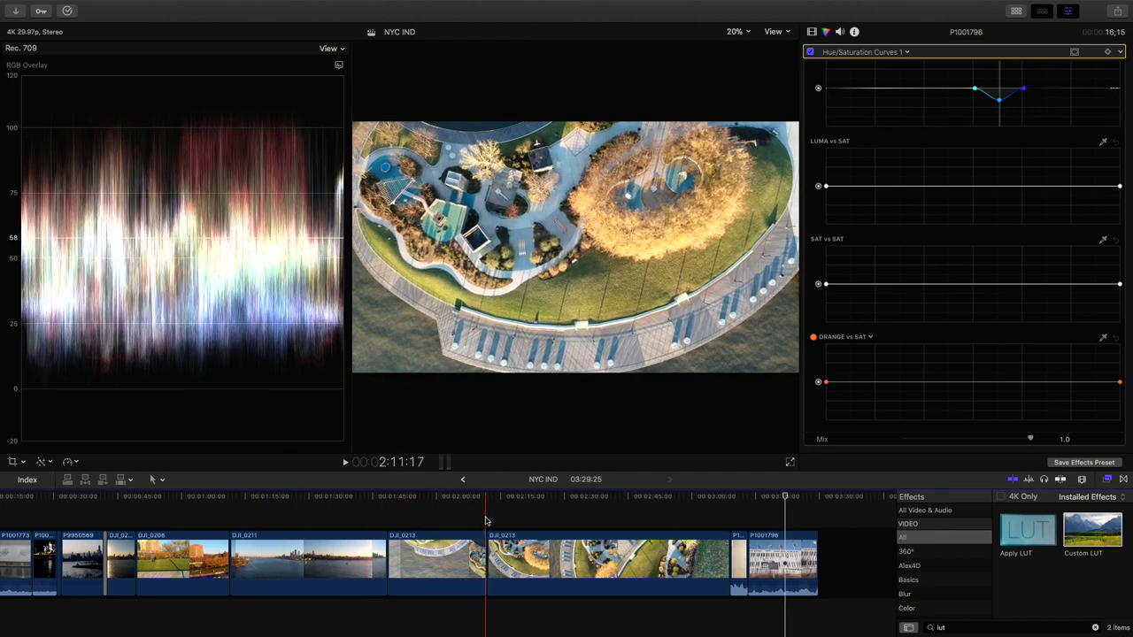
Select the longer DJI_0213 clip at 2:22:03 and search the application's help for "white".
click(530, 544)
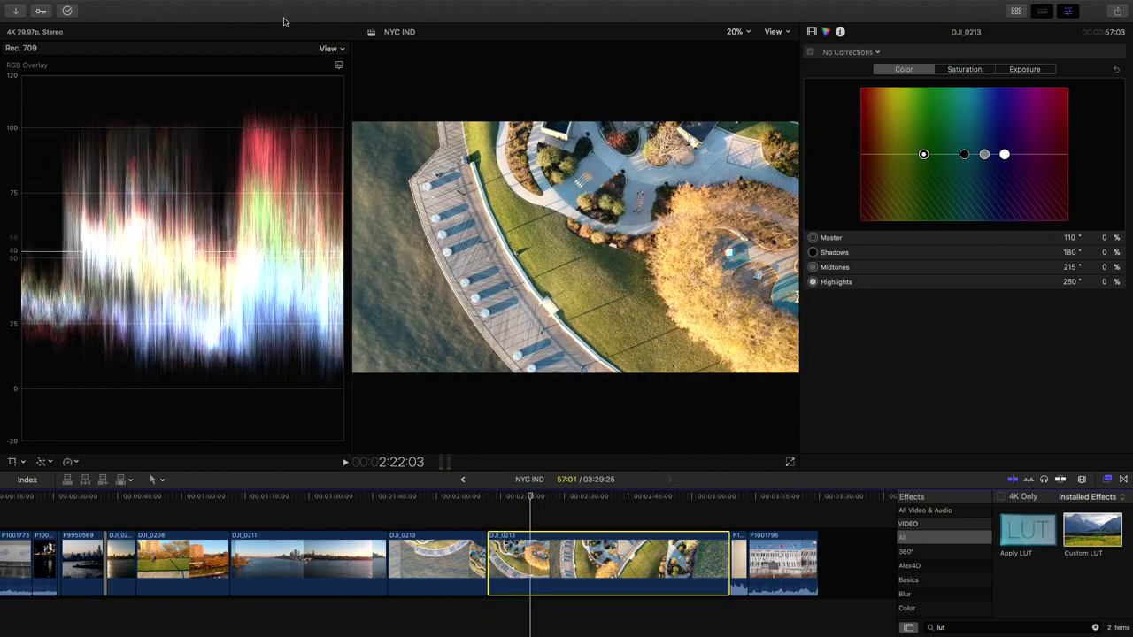
click(344, 6)
text(white)
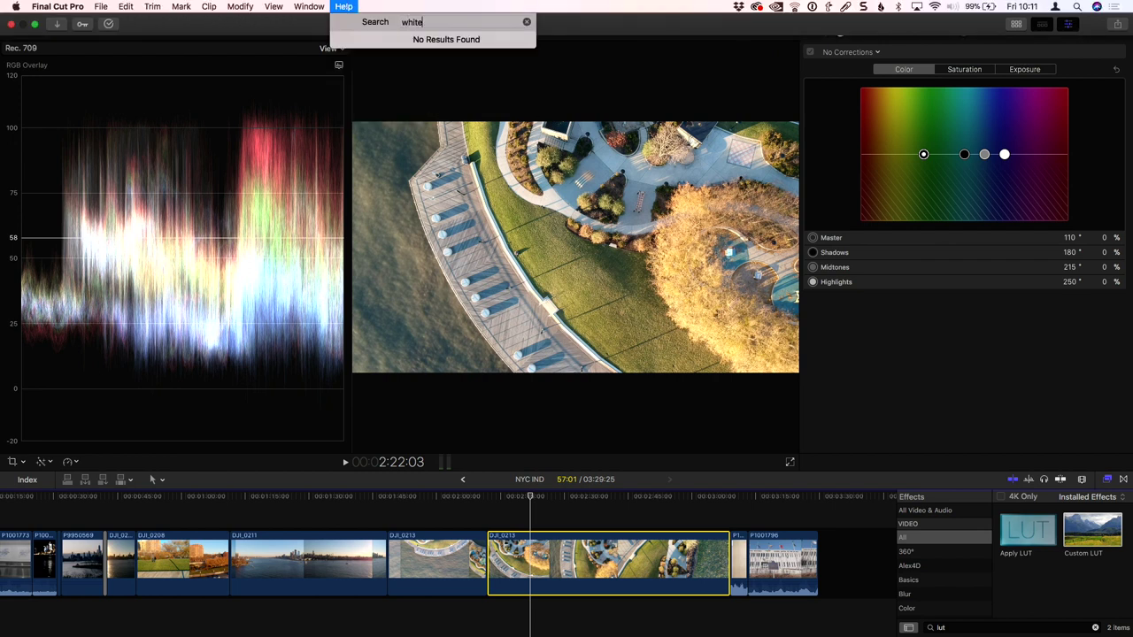
key(super+a)
key(BackSpace)
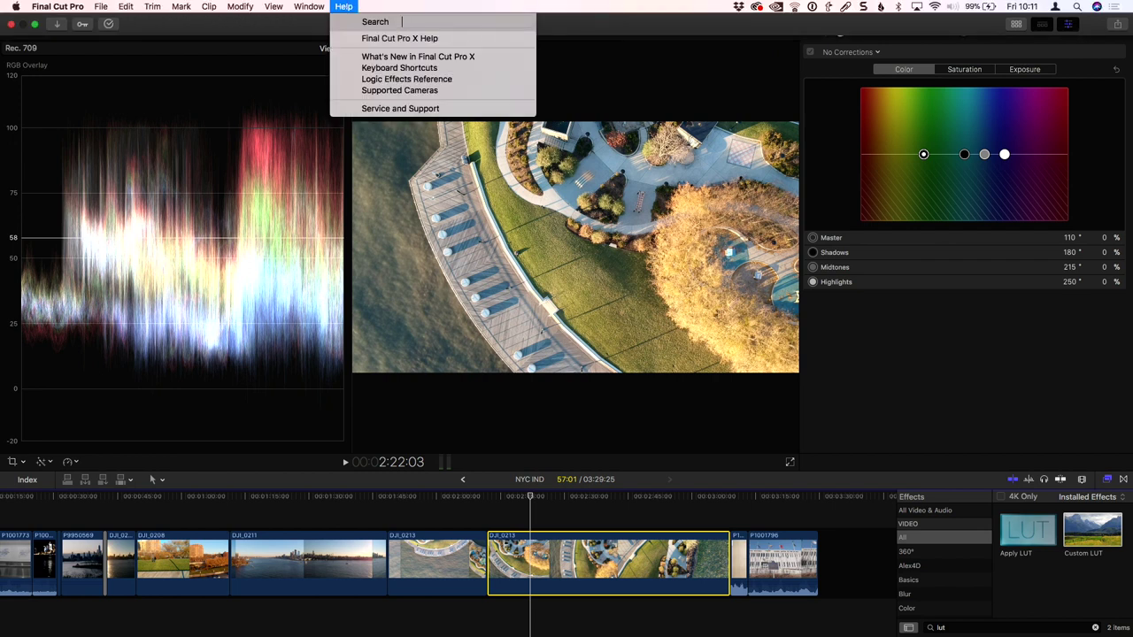
key(Escape)
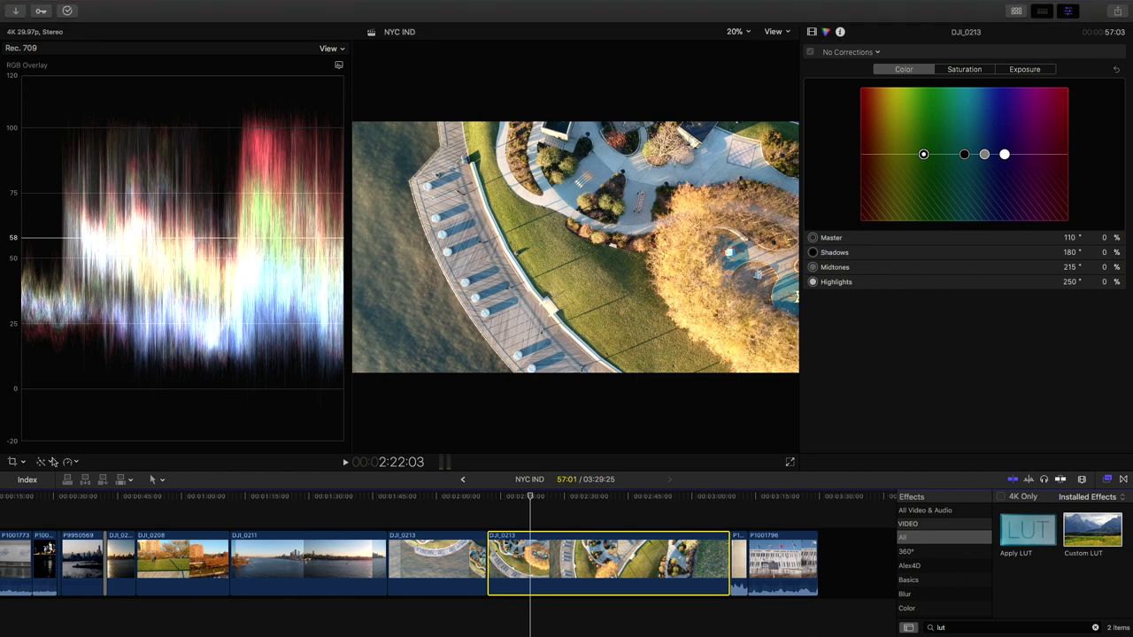
Apply Balance Color to the selected DJI_0213 clip and set its method to White Balance.
click(45, 463)
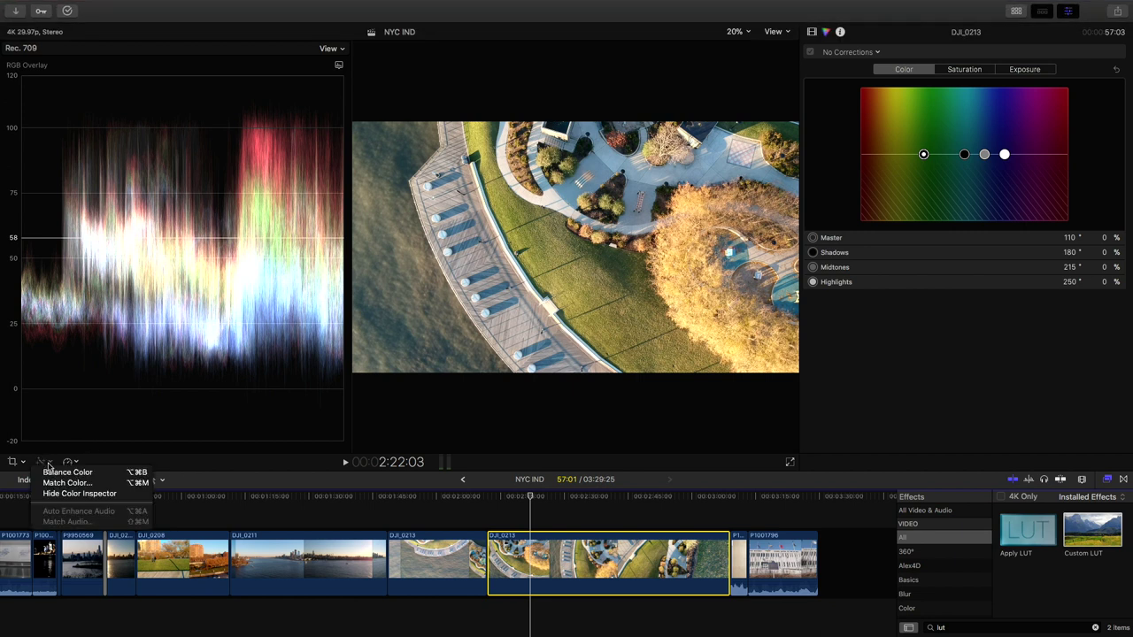
click(44, 462)
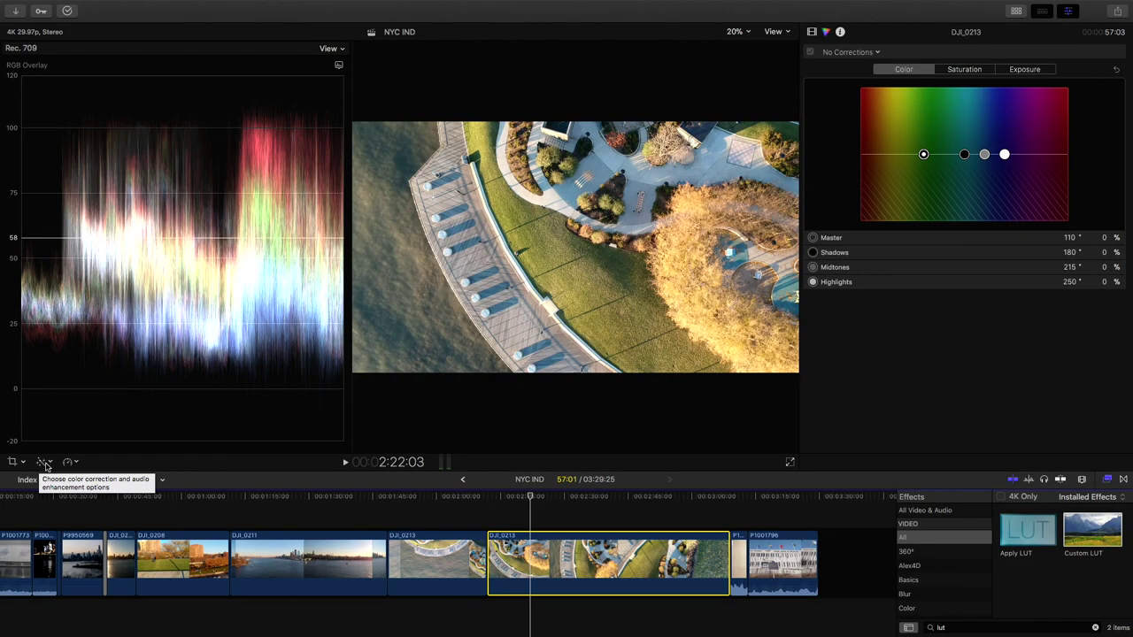
click(44, 462)
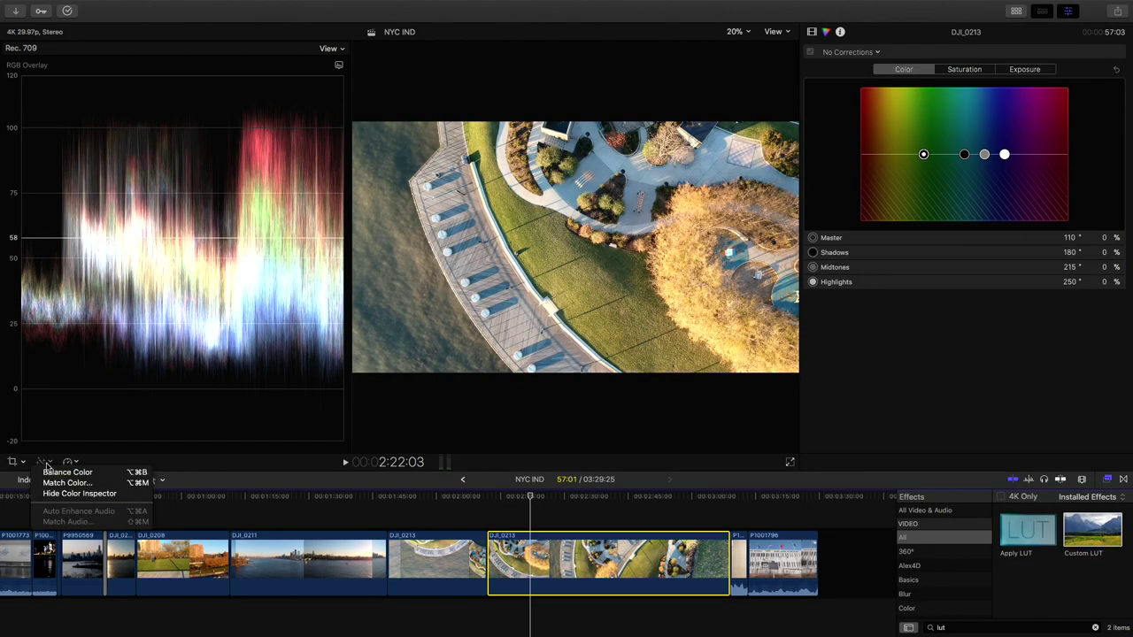
click(113, 476)
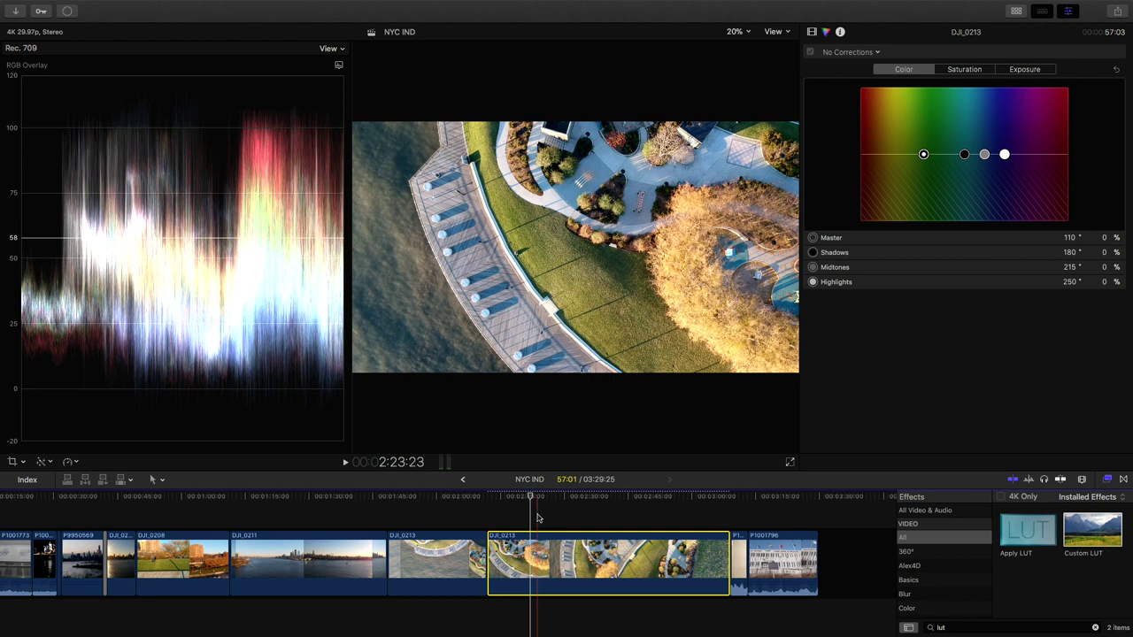
key(ctrl+shift+Tab)
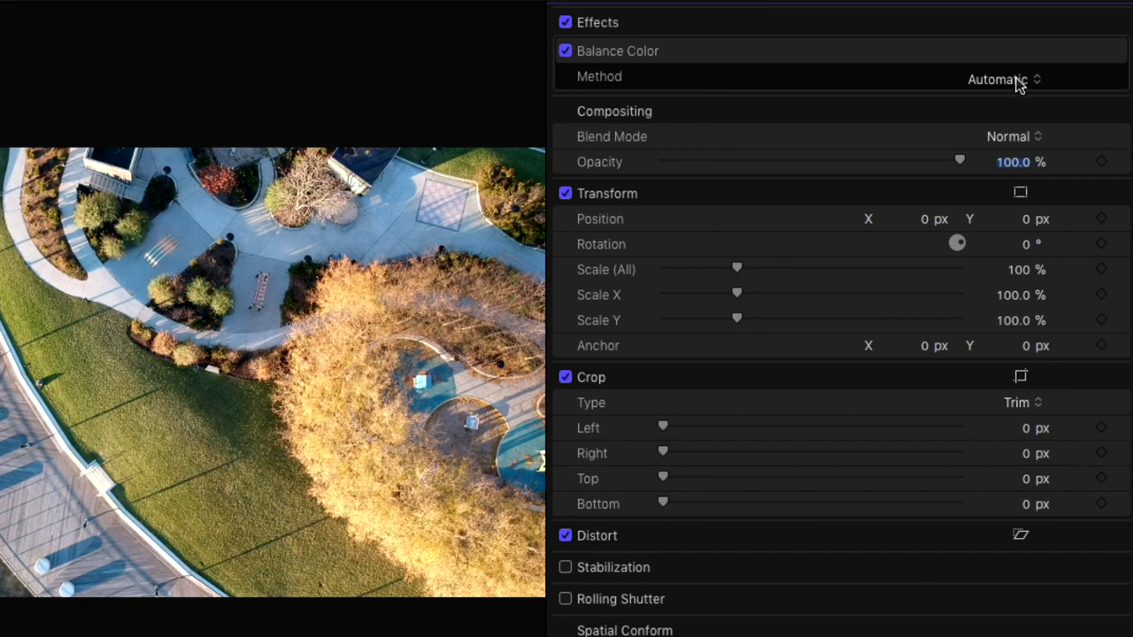
click(1016, 80)
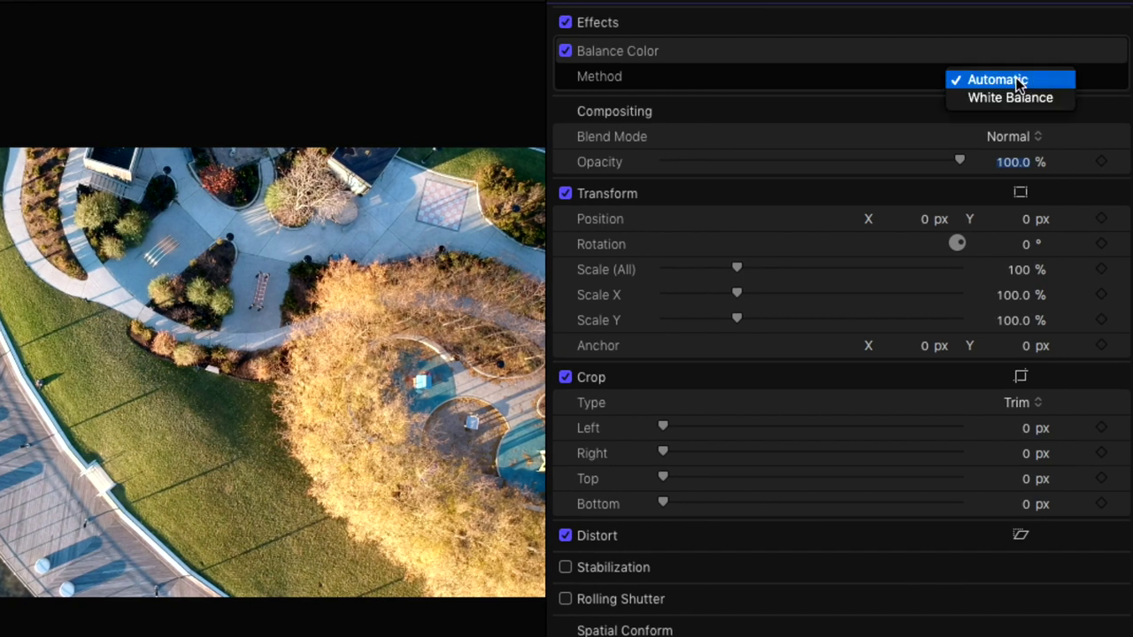
click(1004, 92)
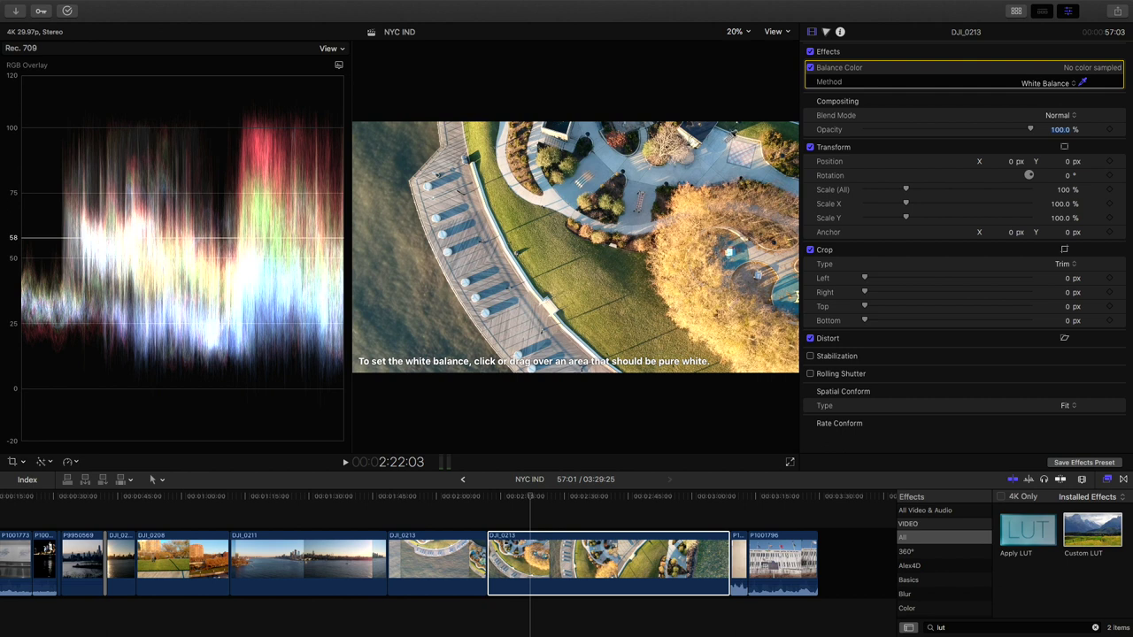
Sample the pale pavement beside the checkerboard as the white balance reference at 100% viewer zoom, and fit the image back in the viewer.
click(736, 32)
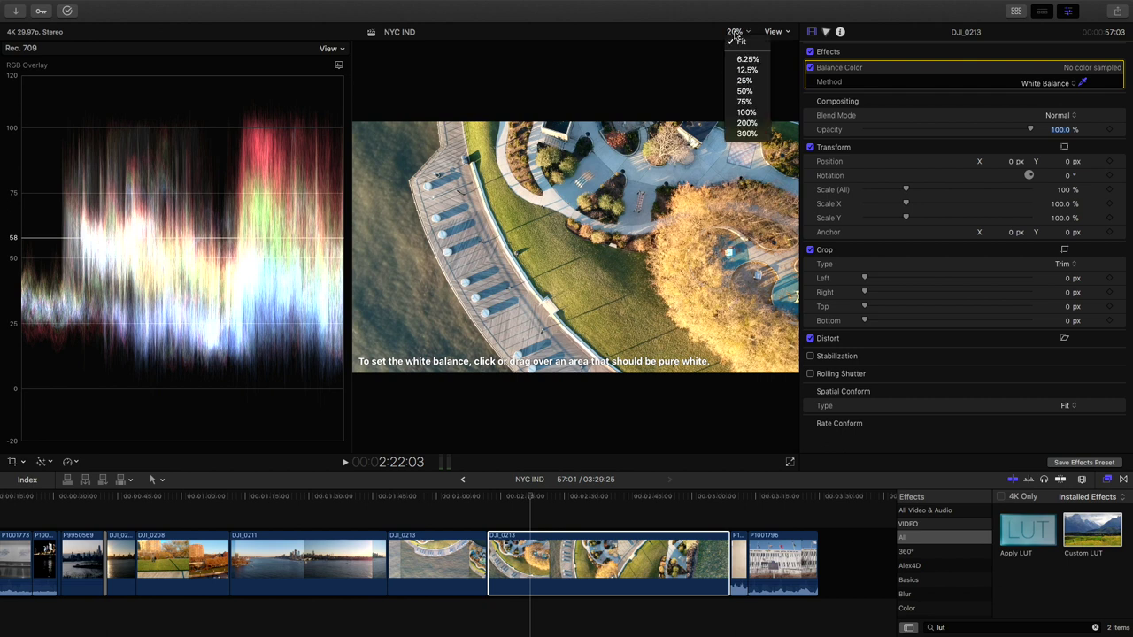
click(748, 113)
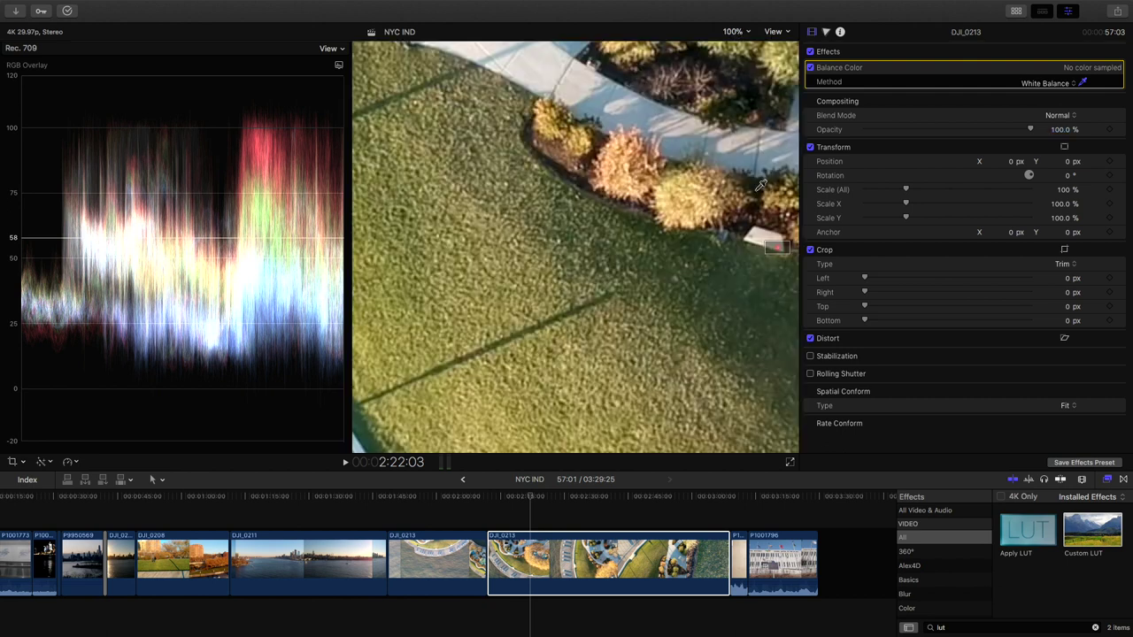
drag(772, 250, 730, 162)
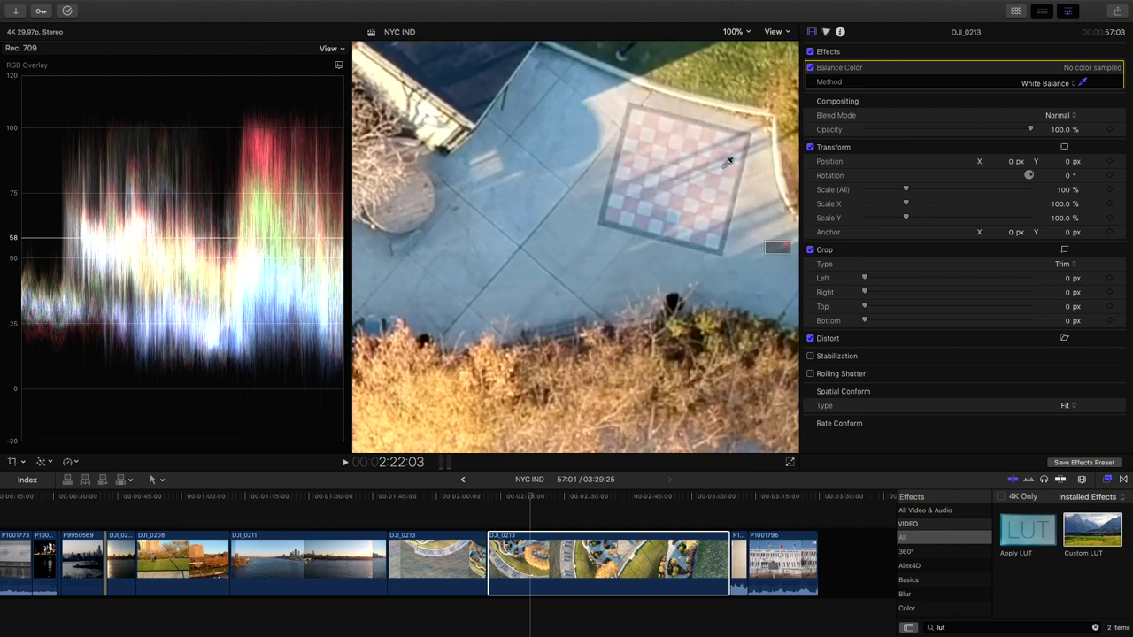
click(618, 105)
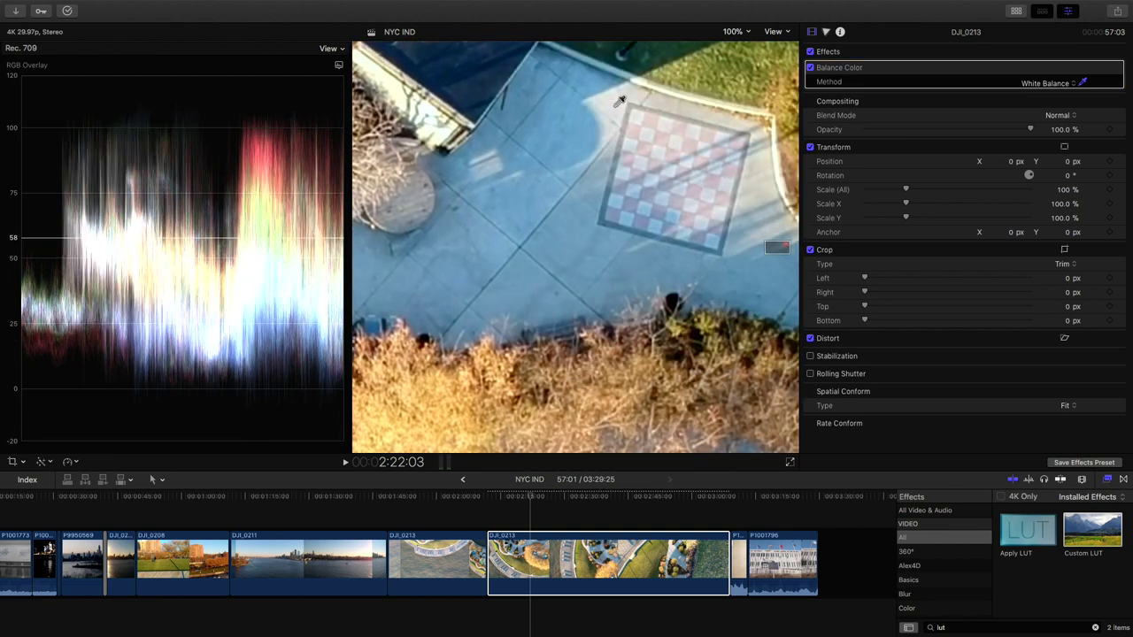
click(733, 32)
click(746, 41)
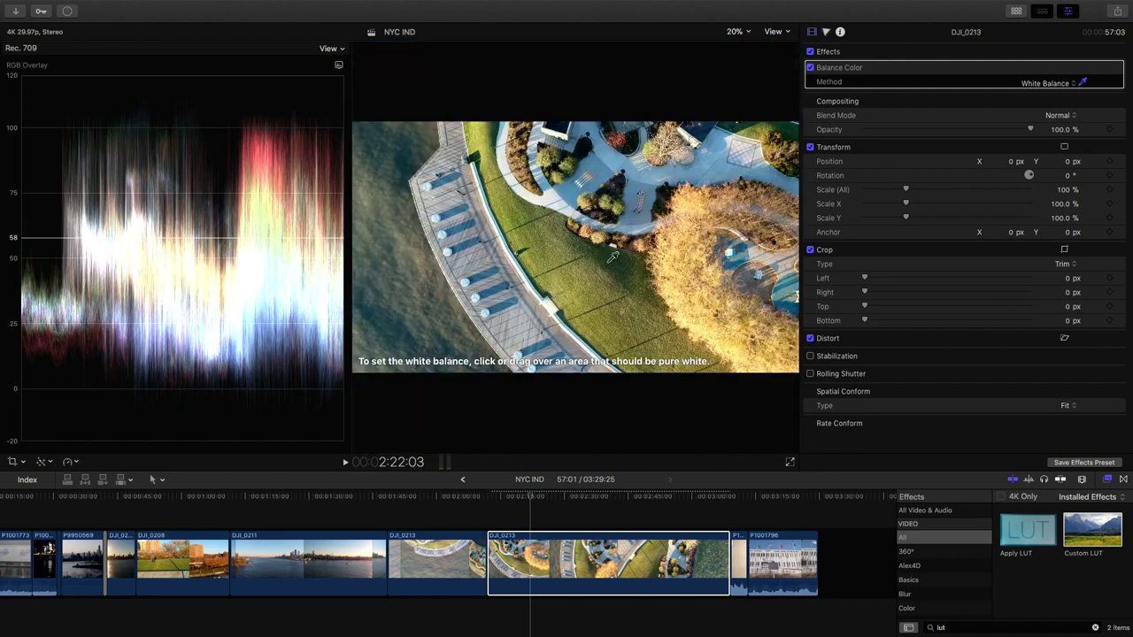
Compare the DJI_0213 image with Balance Color disabled and enabled, leaving the effect on.
click(809, 68)
click(809, 68)
click(809, 68)
click(809, 68)
click(809, 68)
click(809, 68)
click(809, 68)
click(809, 68)
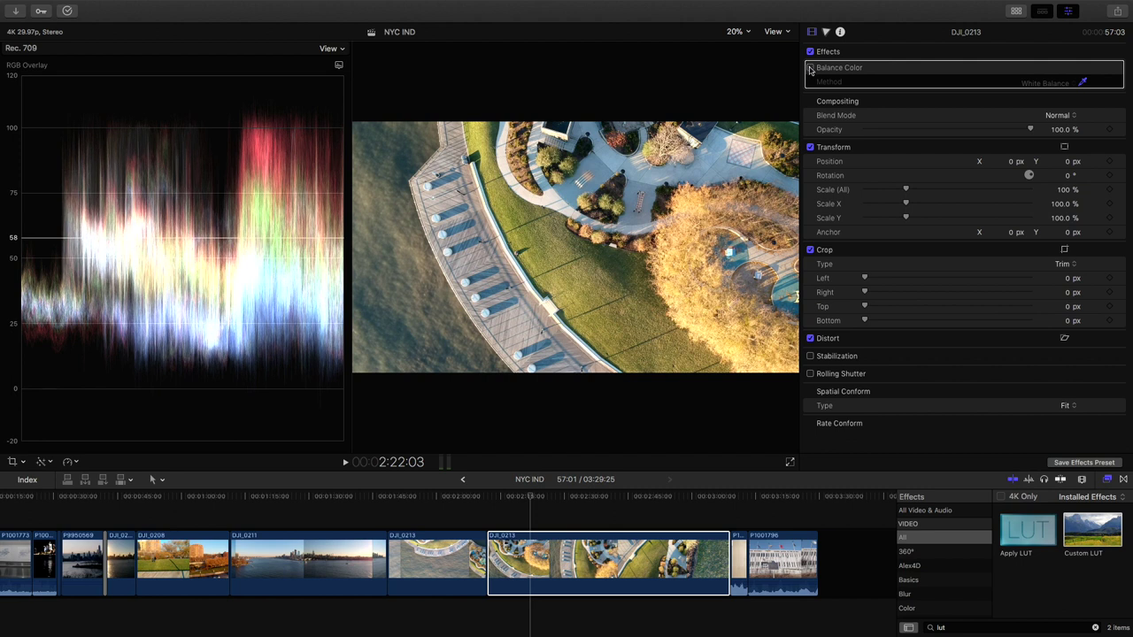
click(810, 69)
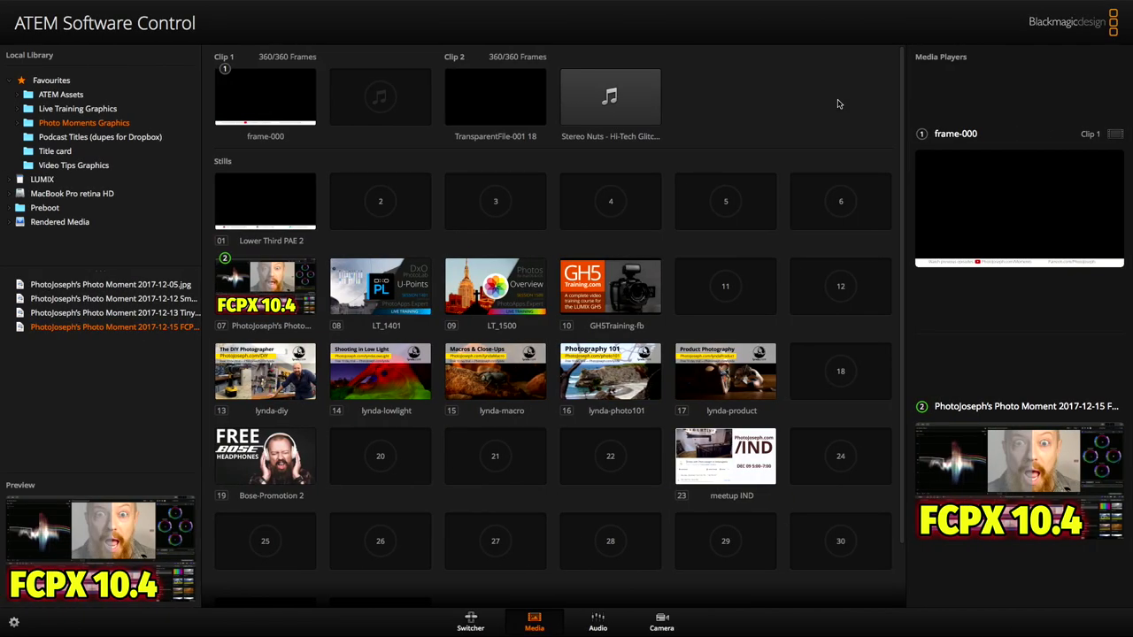
Switch to Safari and review the advanced color grading features listed on the Final Cut Pro App Store page.
key(super+Tab)
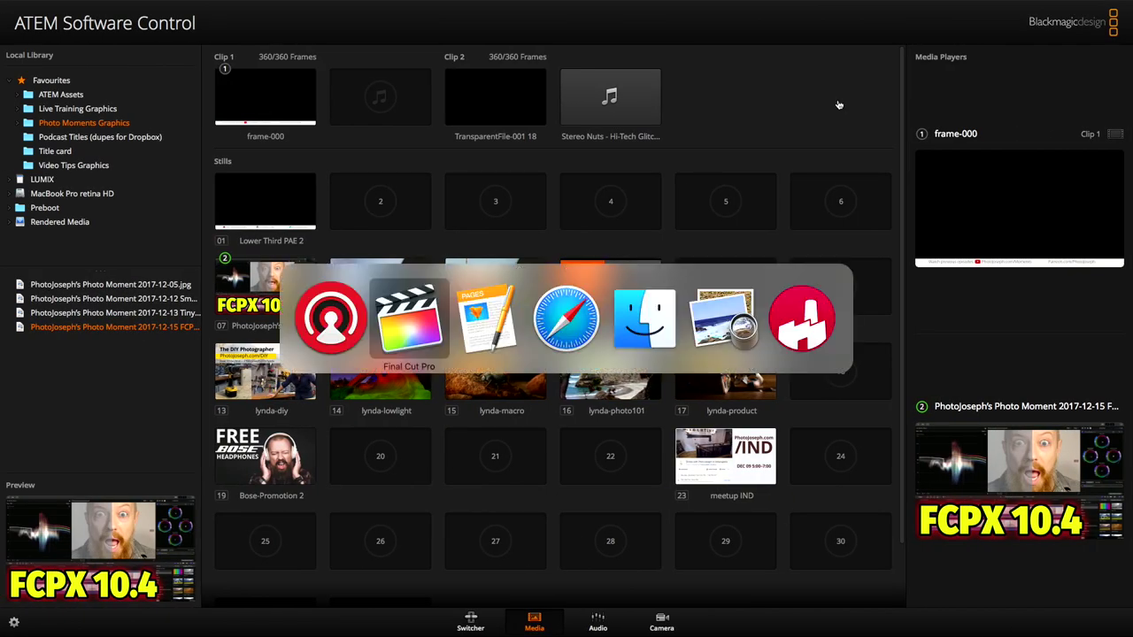
key(super+Tab)
key(super+Tab)
key(super+Tab)
key(super+shift+Tab)
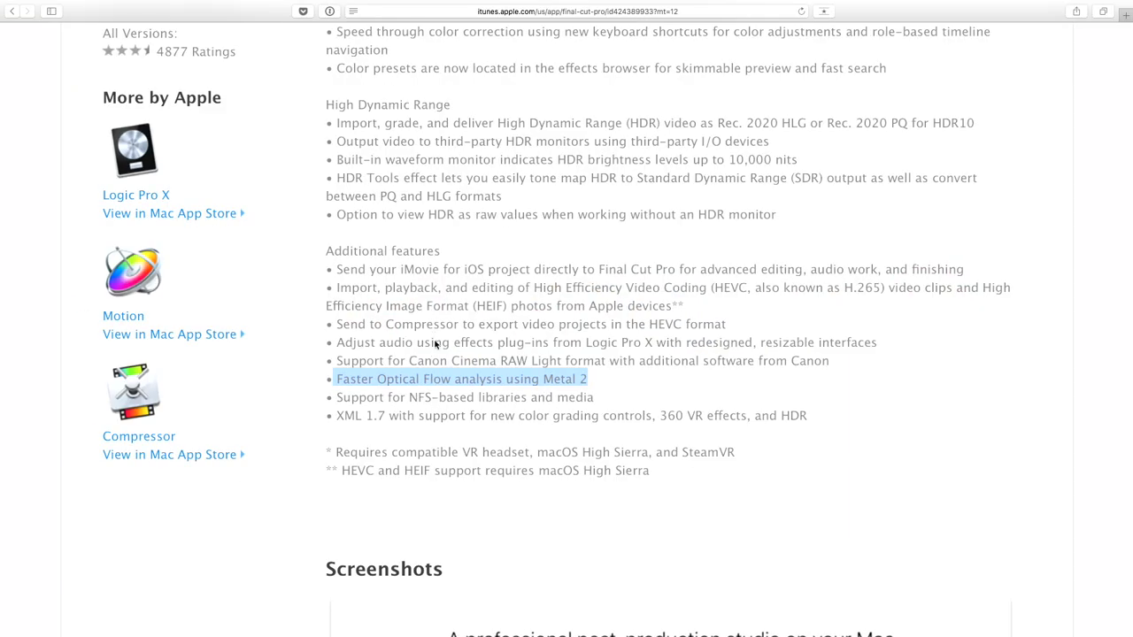
scroll(403, 368, up, 5)
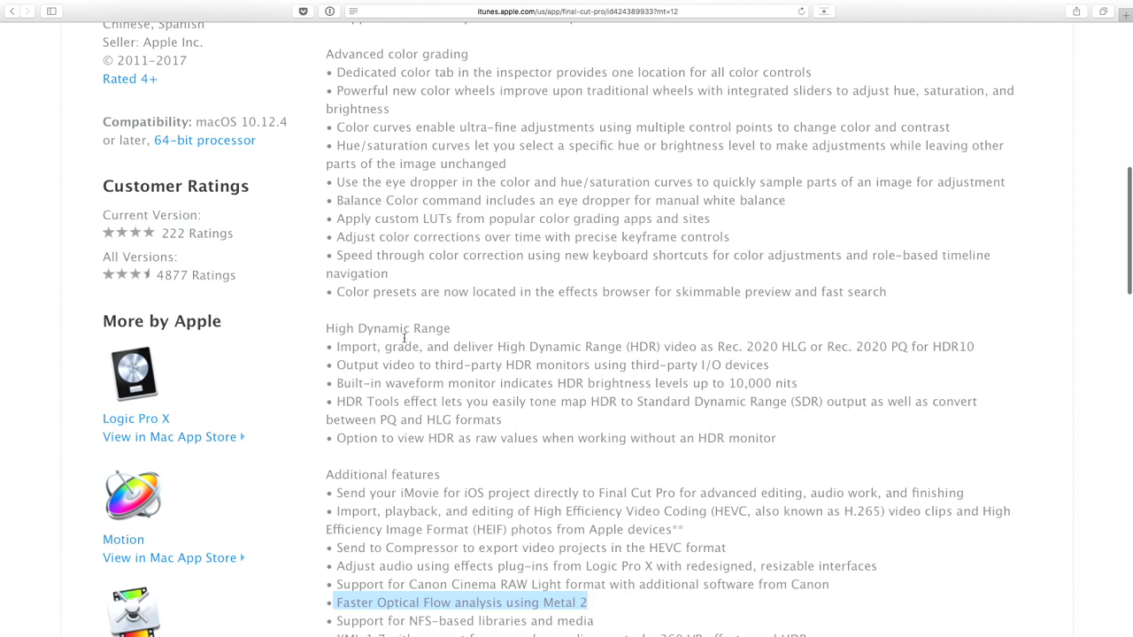
scroll(367, 283, up, 2)
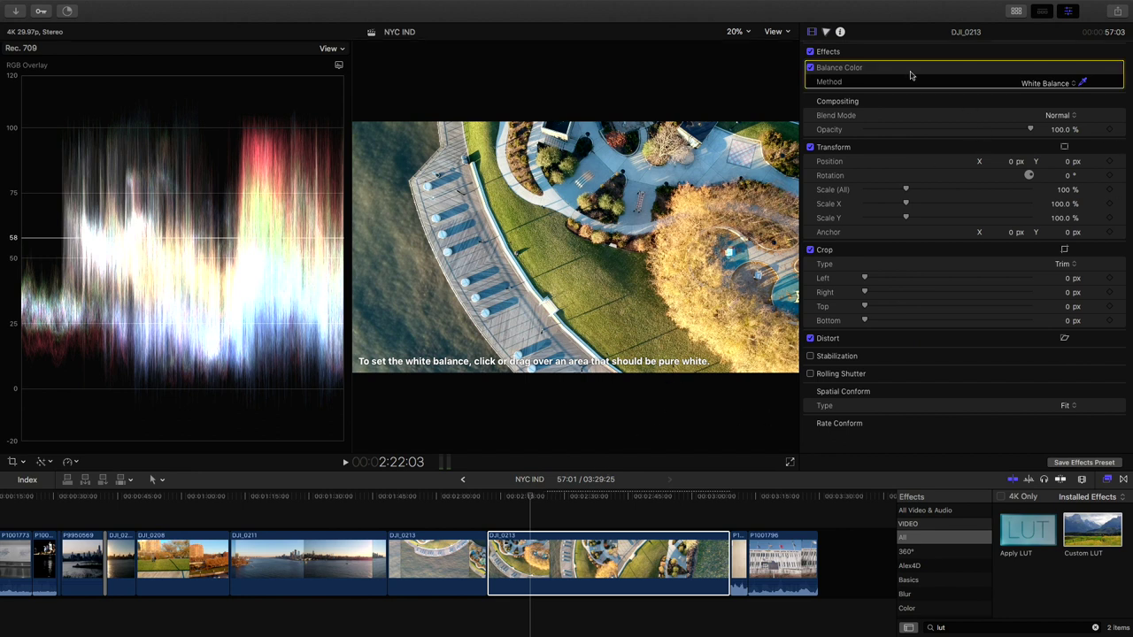
Delete the Balance Color effect from the DJI_0213 clip in Final Cut Pro.
key(Delete)
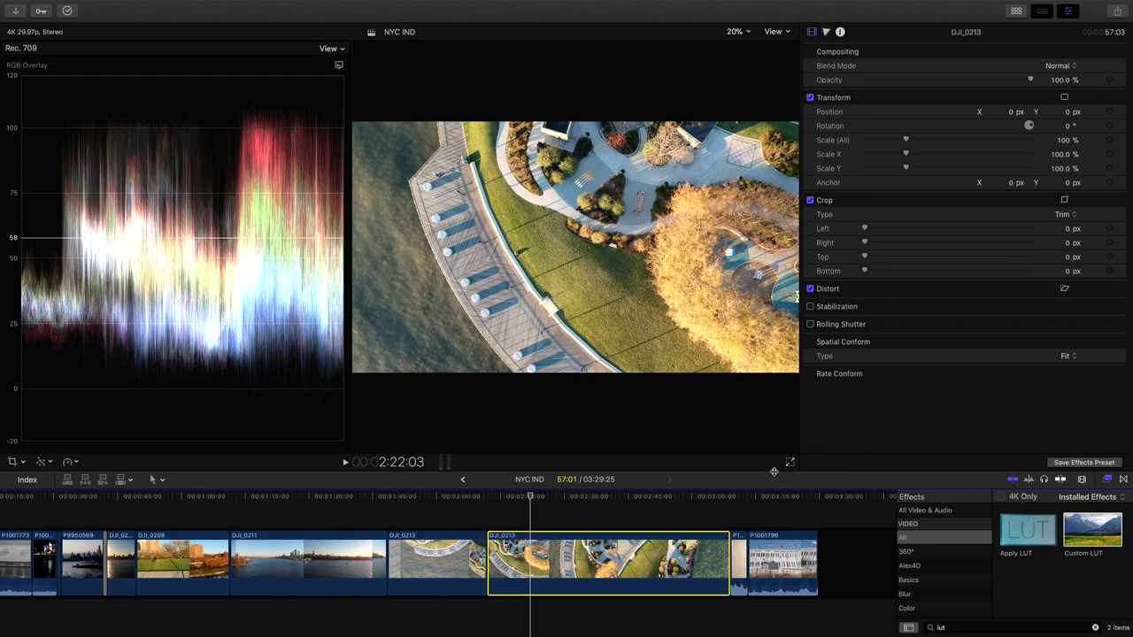
Enlarge the effects browser area and show the full Color Presets category with the lut search cleared.
drag(763, 367, 764, 349)
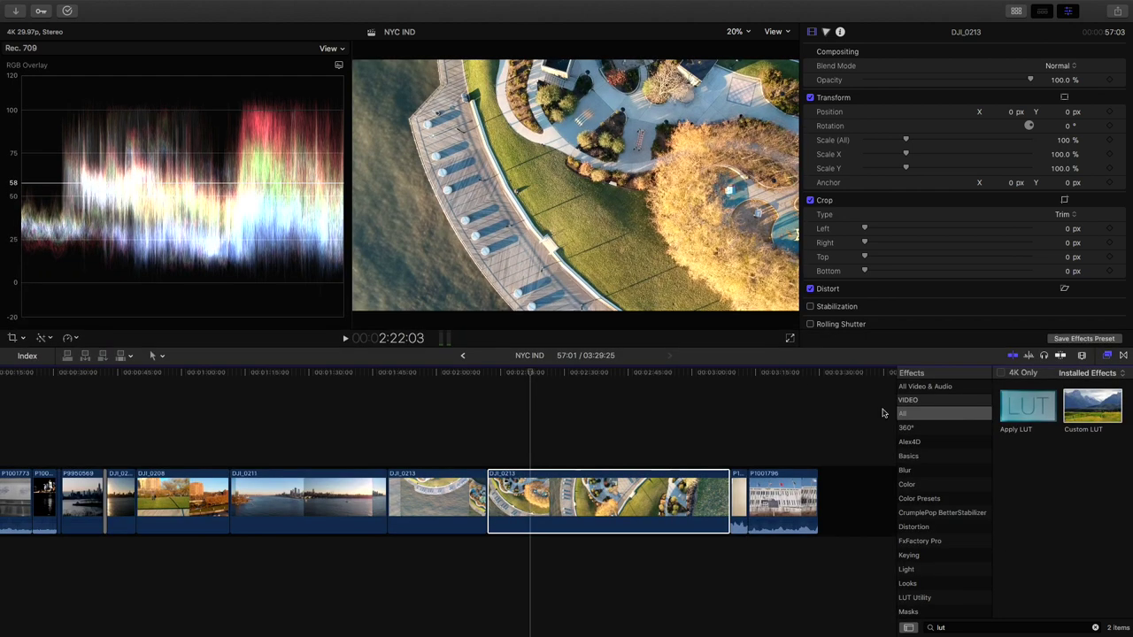
click(938, 501)
click(1095, 628)
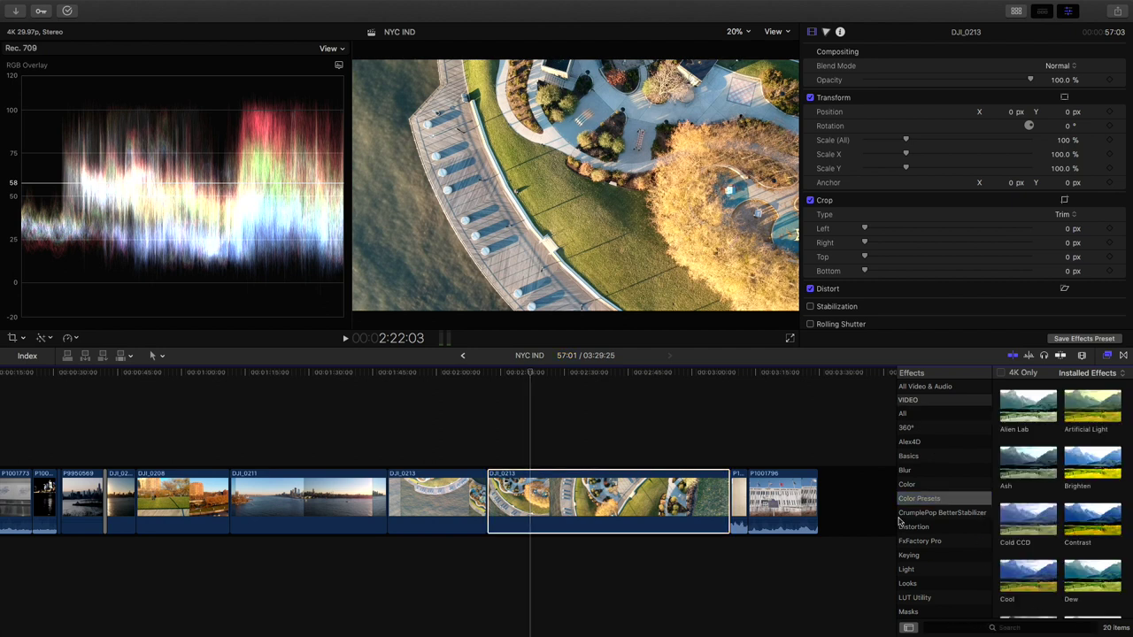
Browse the color presets and apply Moonlight to the longer DJI_0213 clip in the timeline.
scroll(1026, 498, down, 5)
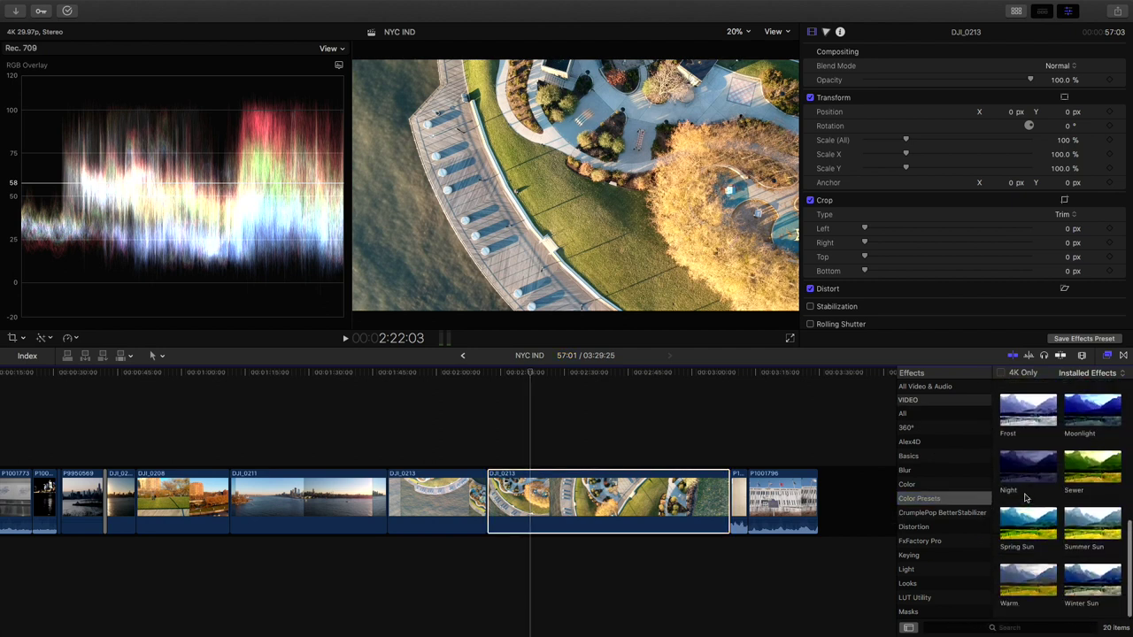
scroll(1025, 499, up, 1)
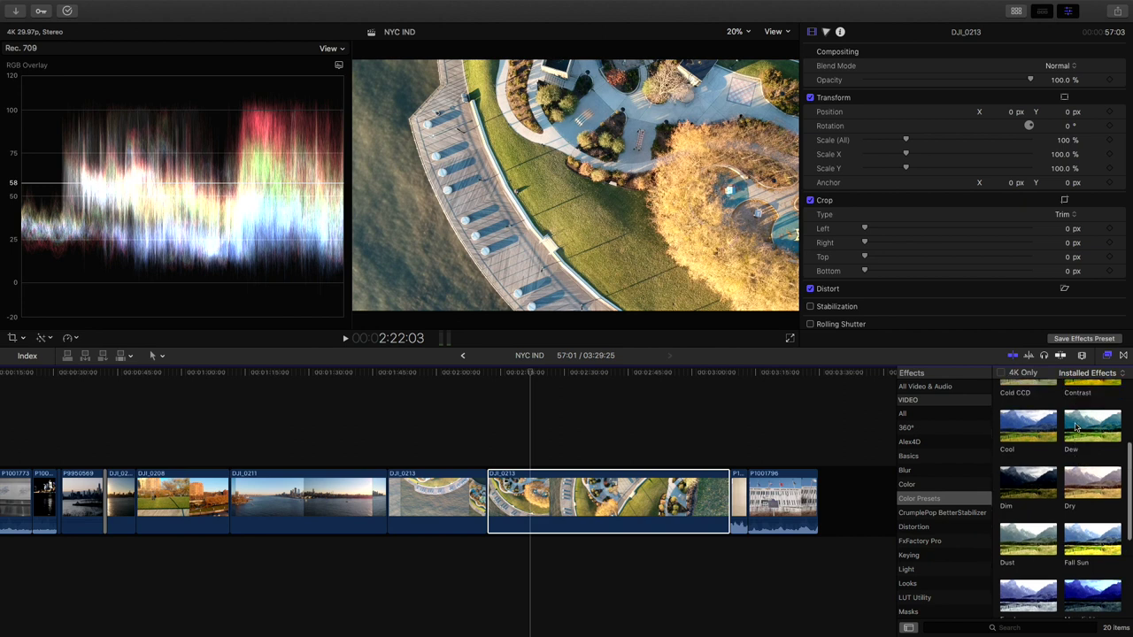
scroll(1076, 428, up, 3)
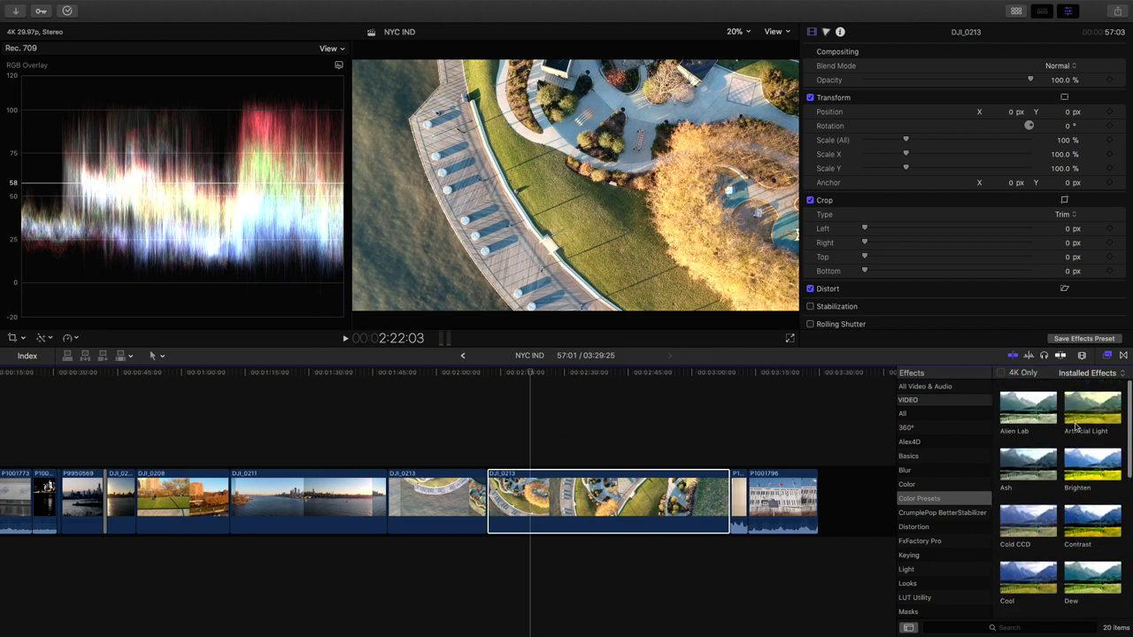
scroll(1039, 586, down, 1)
scroll(1038, 586, down, 4)
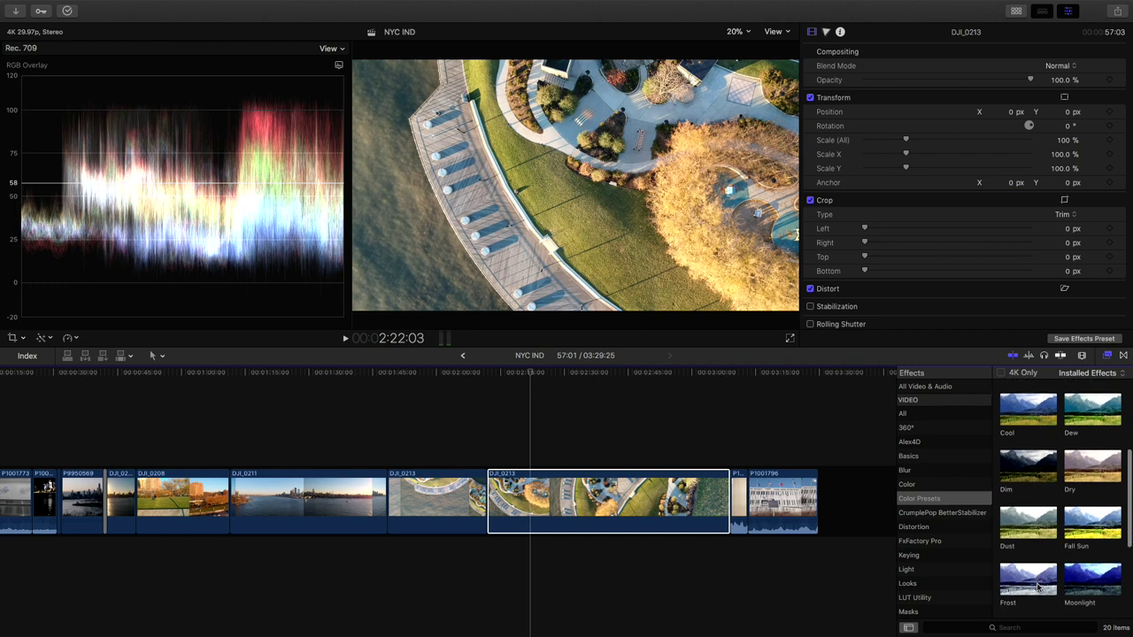
drag(1080, 576, 608, 499)
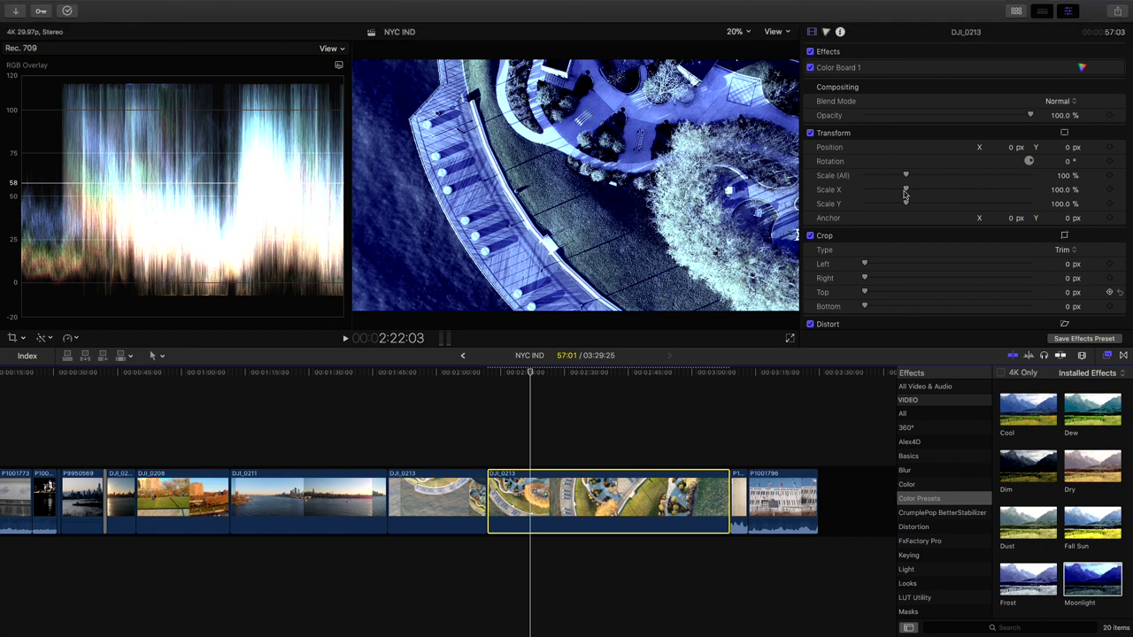
Open the color settings of the Color Board 1 correction on the DJI_0213 clip.
click(813, 32)
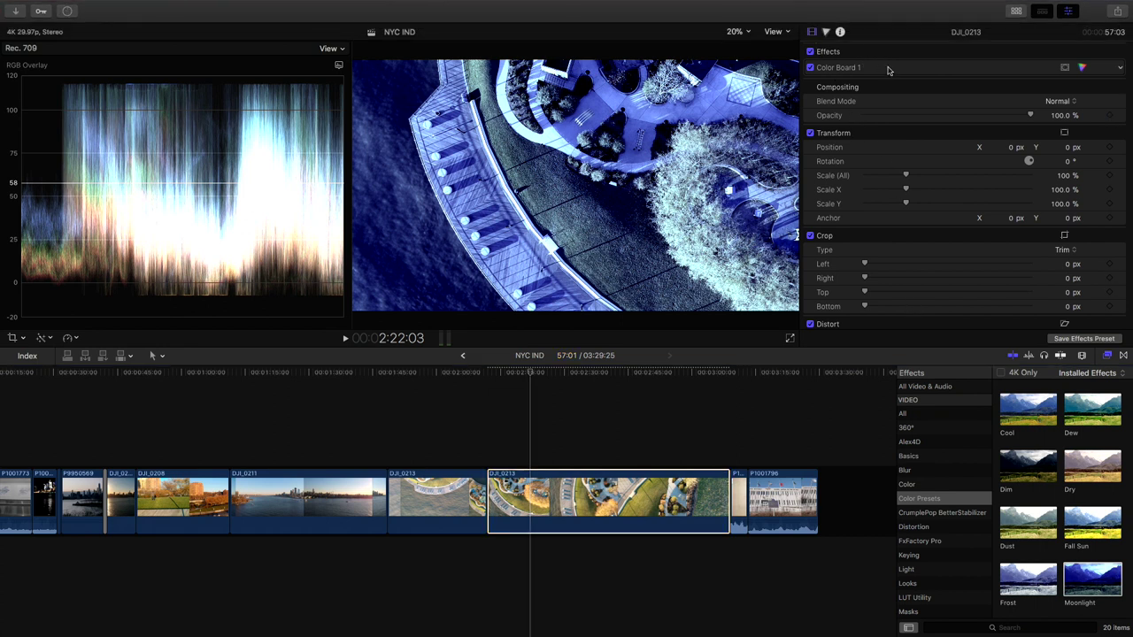
scroll(845, 84, up, 3)
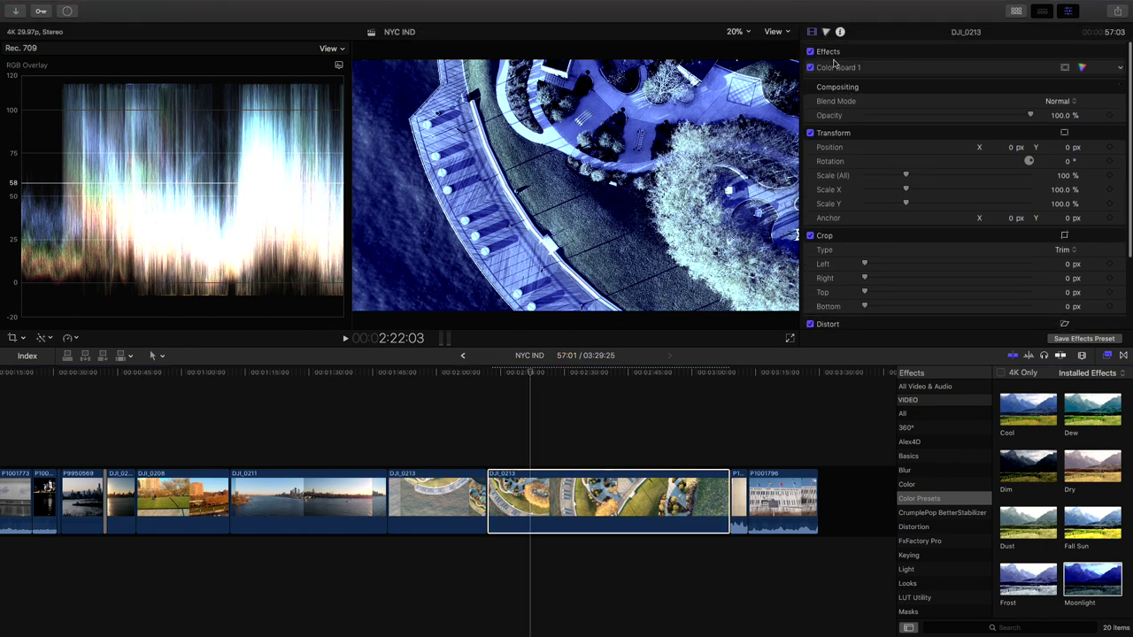
click(903, 71)
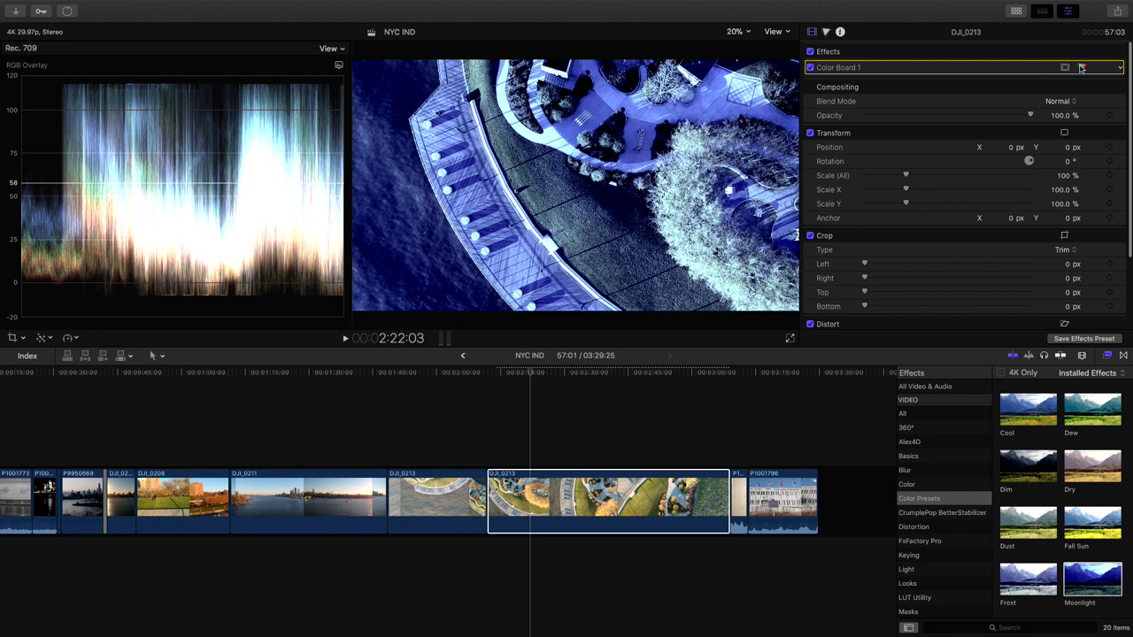
click(1081, 67)
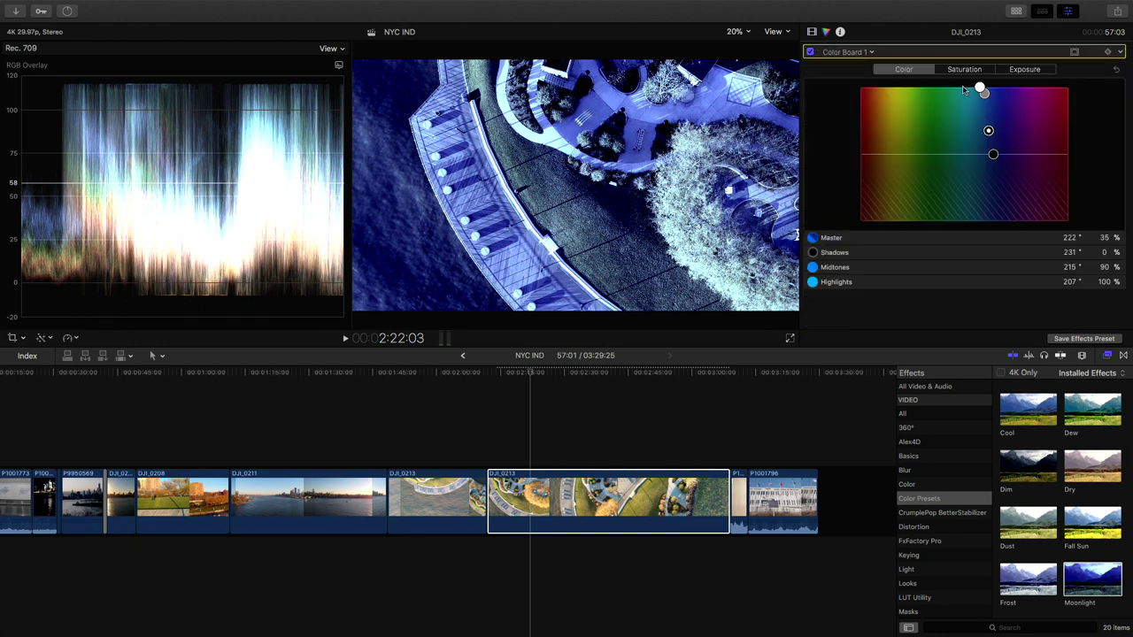